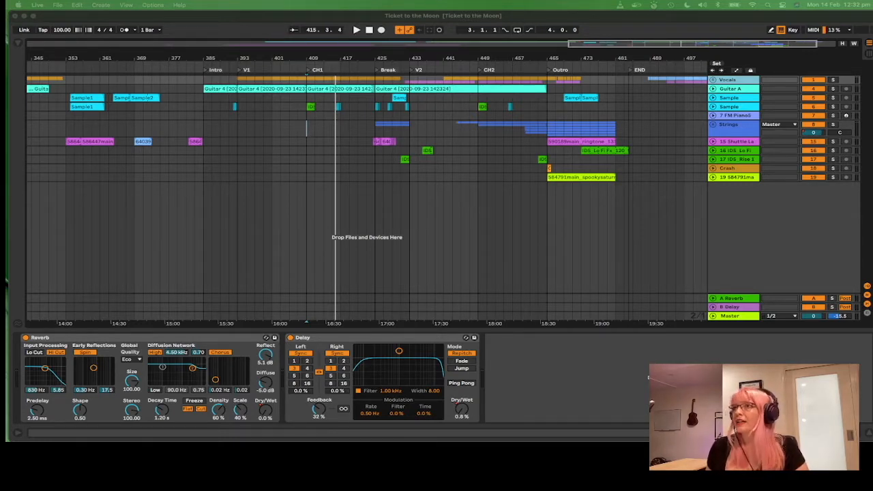
# Step: Expand the Strings group track to show the string tracks inside it
pyautogui.click(742, 82)
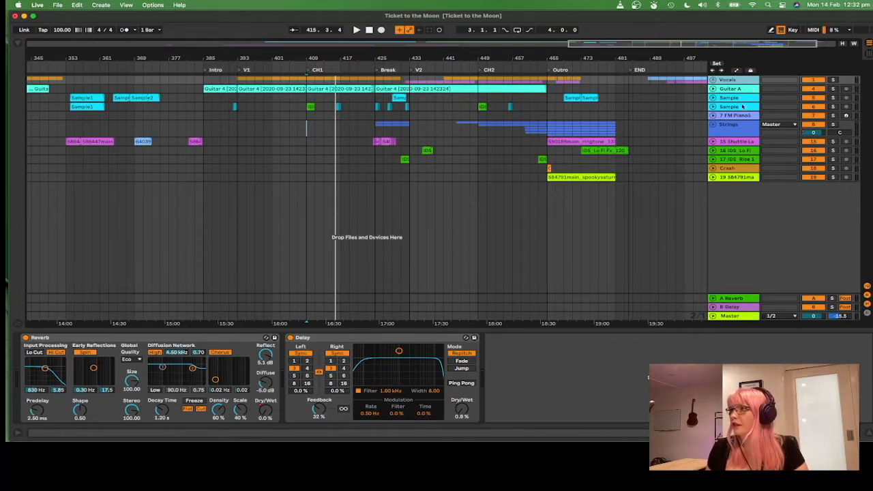
pyautogui.click(732, 130)
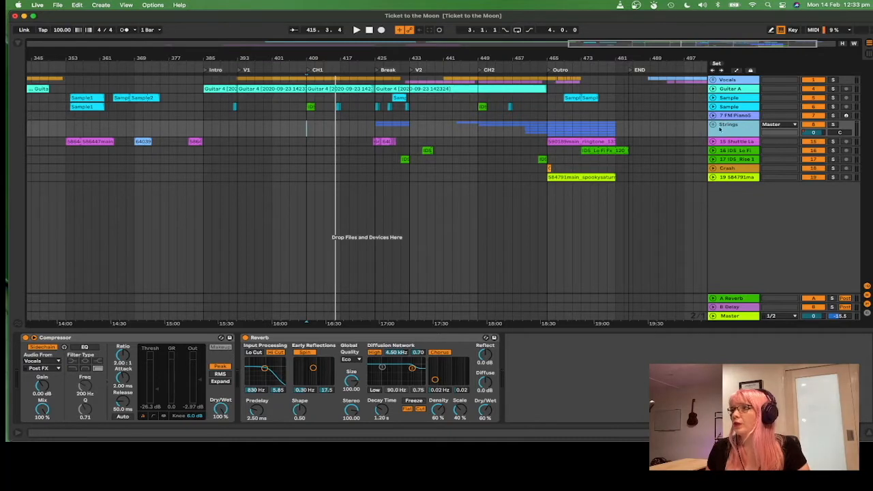
pyautogui.click(713, 125)
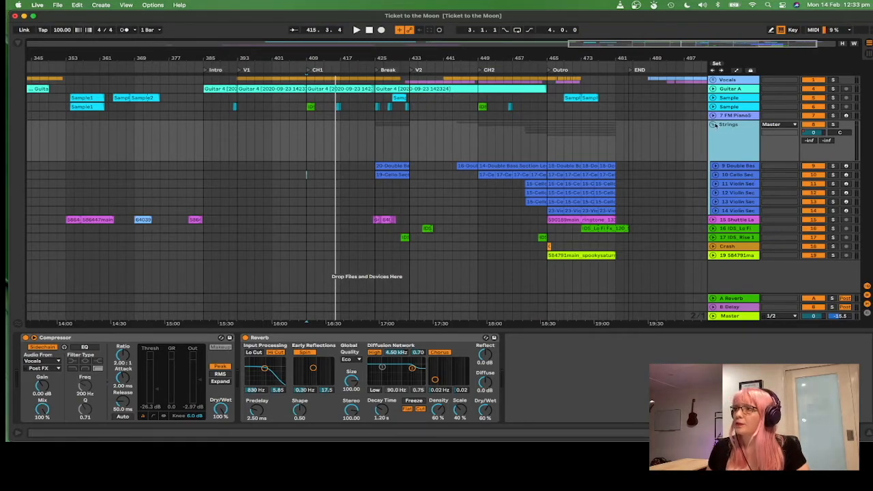
pyautogui.click(713, 125)
pyautogui.click(713, 124)
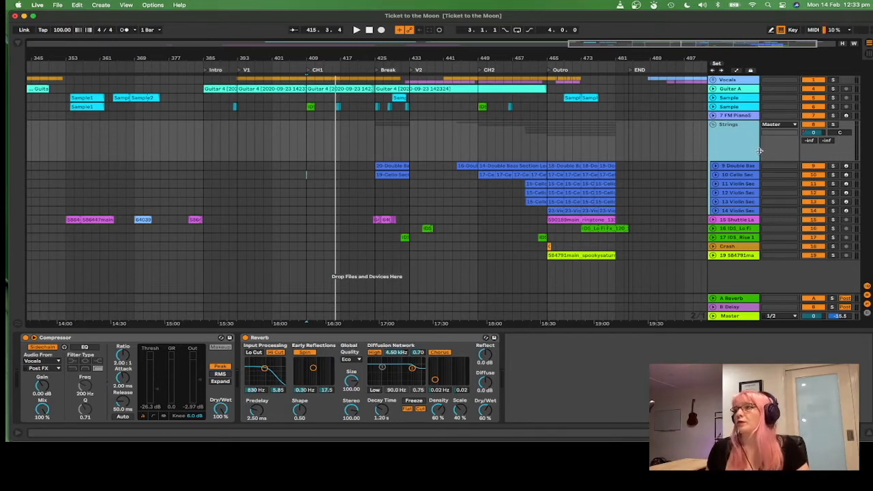
# Step: Select each track in the Strings group in turn to inspect its instrument, then reselect the group
pyautogui.click(738, 167)
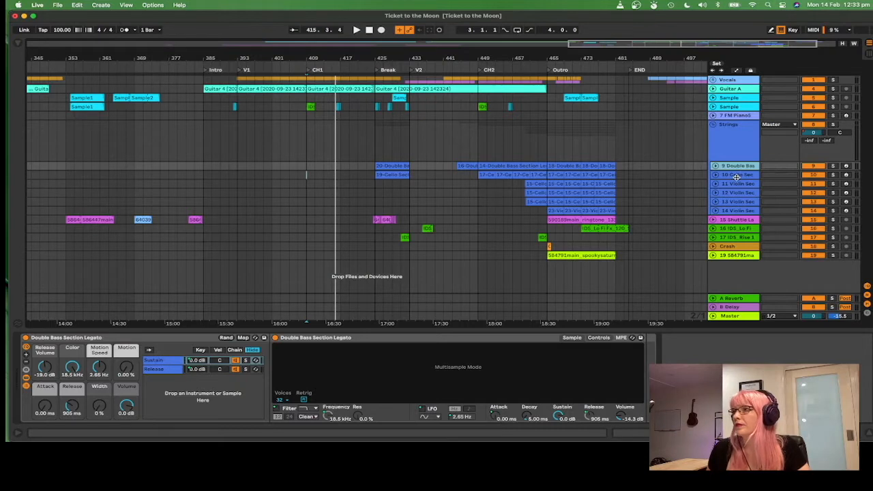
pyautogui.click(736, 177)
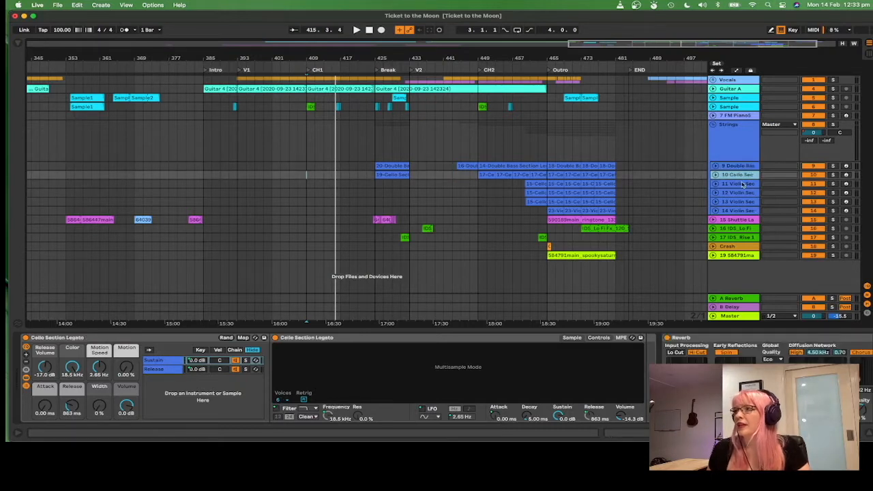
pyautogui.click(743, 184)
pyautogui.click(745, 193)
pyautogui.click(746, 201)
pyautogui.click(747, 210)
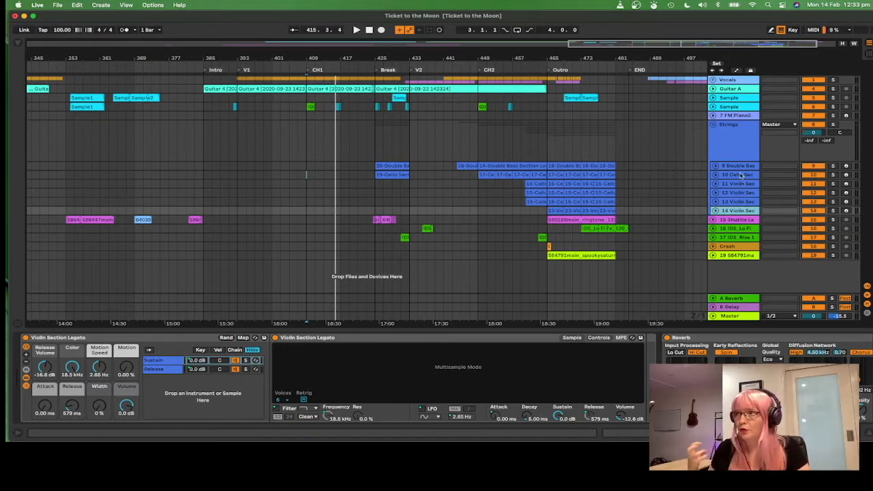
pyautogui.click(744, 137)
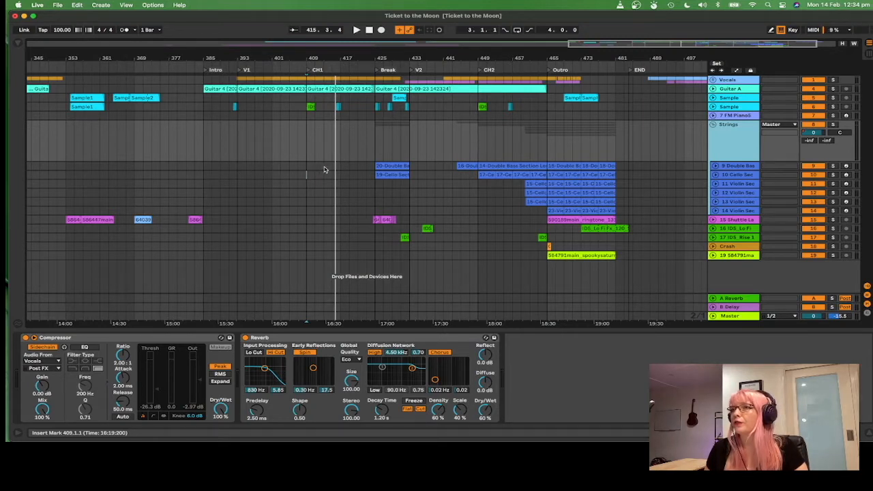
# Step: Play the arrangement from bar 409, then jump playback to the Break at bar 425
pyautogui.click(376, 174)
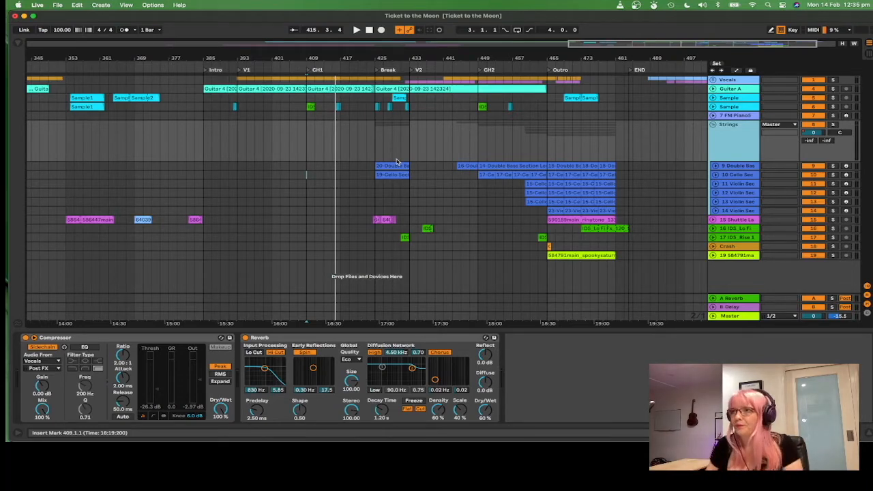
pyautogui.click(316, 173)
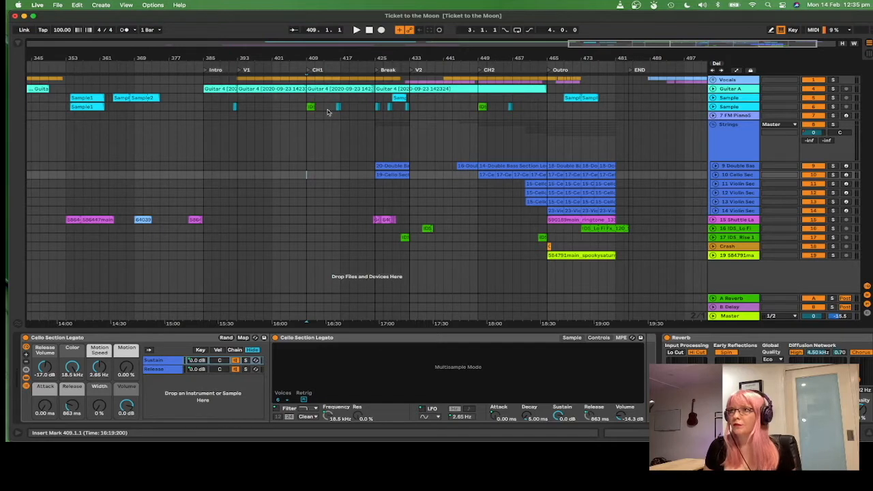
pyautogui.press('space')
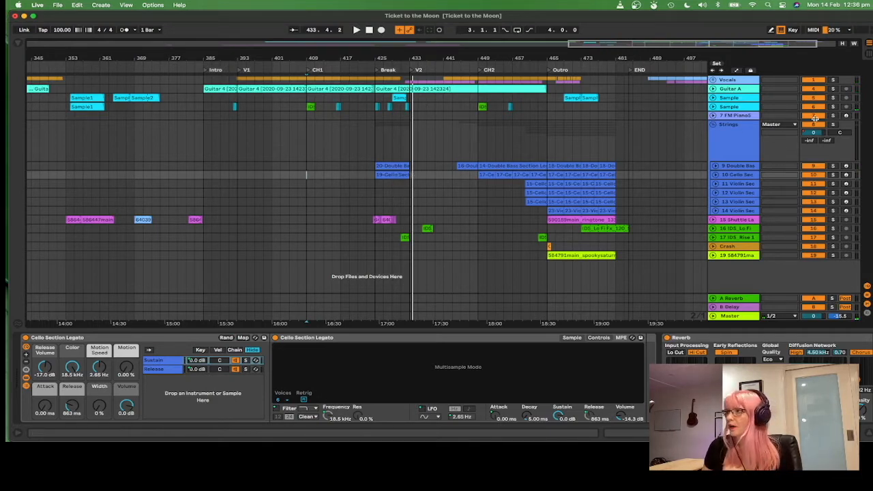
pyautogui.click(377, 147)
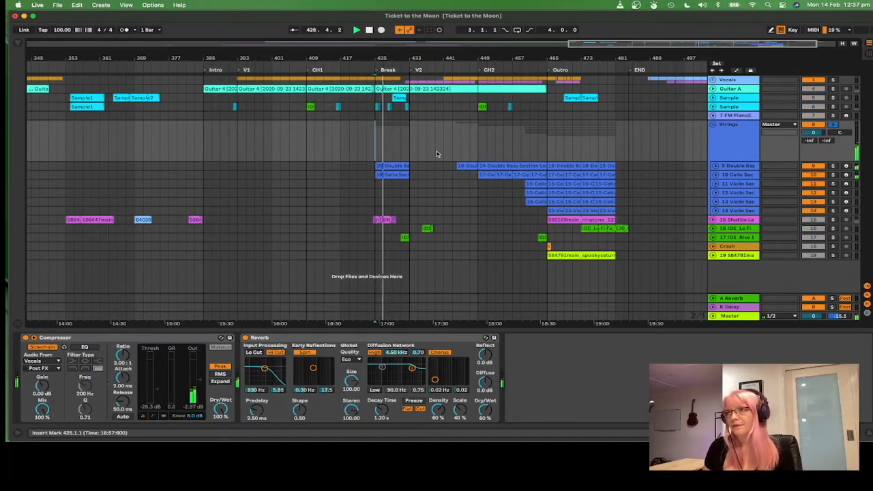
# Step: Expand the Double Bass Section and Cello Section tracks to show their MIDI notes
pyautogui.click(715, 167)
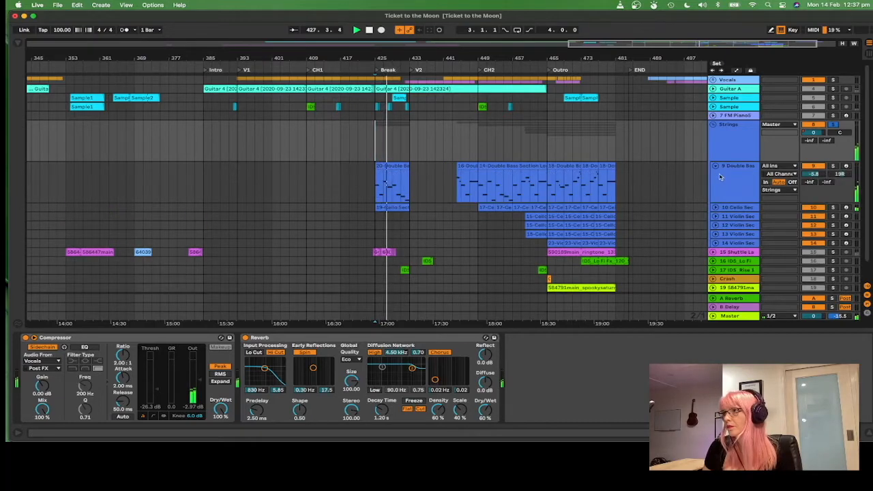
pyautogui.click(716, 207)
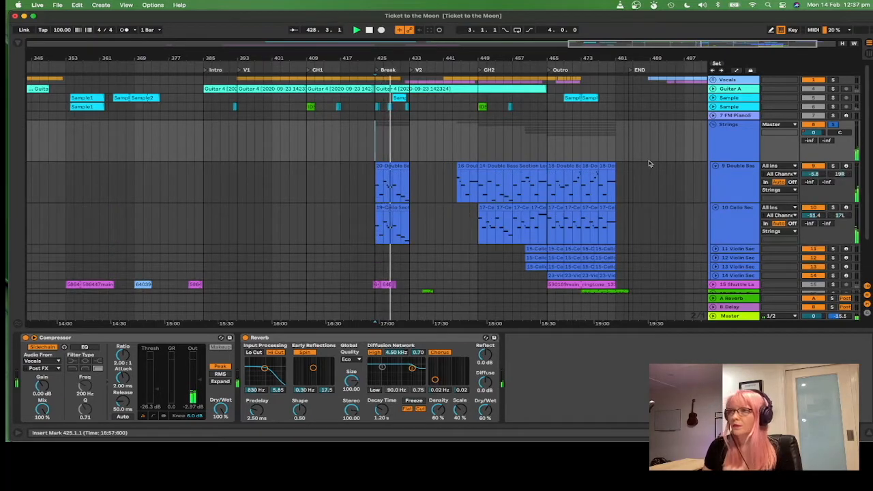
pyautogui.scroll(-1, 648, 164)
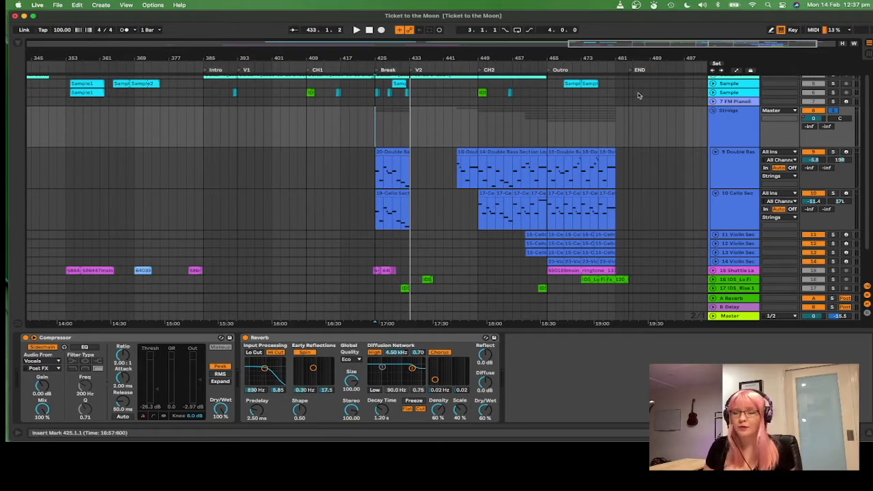
# Step: Play the strings from the Break section to listen to the double bass and cello parts
pyautogui.press('super+Tab')
pyautogui.click(840, 110)
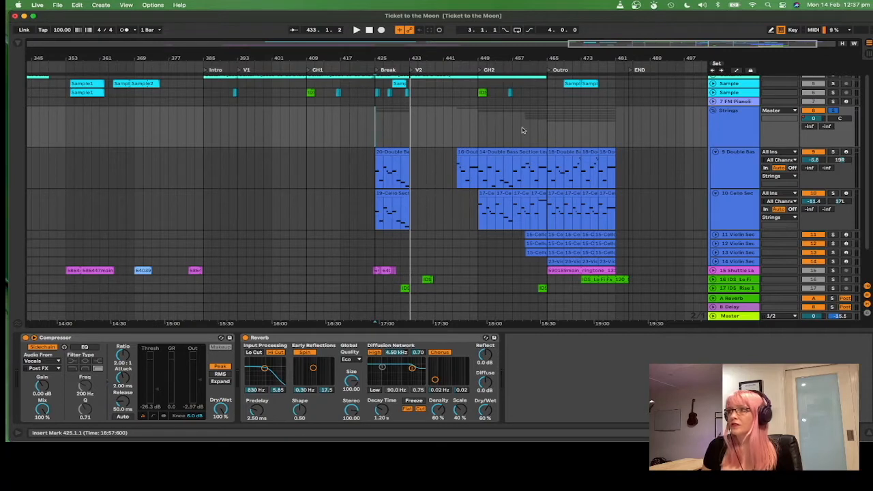
pyautogui.scroll(1, 455, 181)
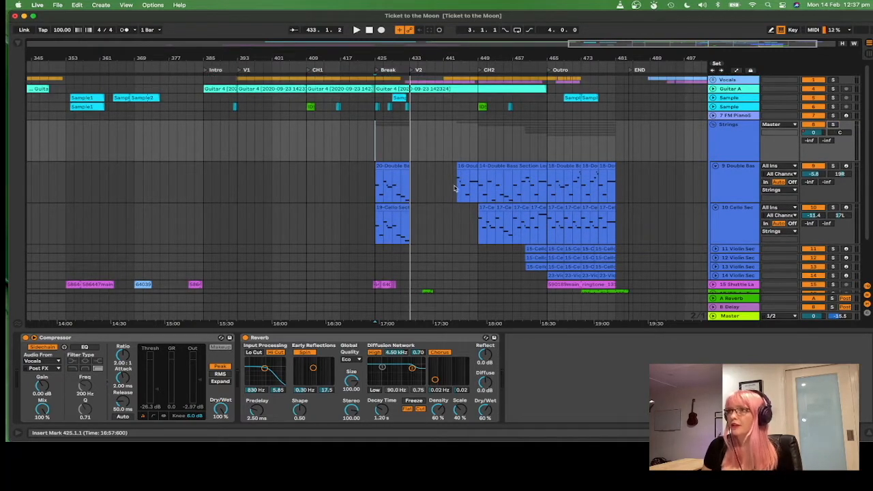
pyautogui.click(416, 196)
pyautogui.press('space')
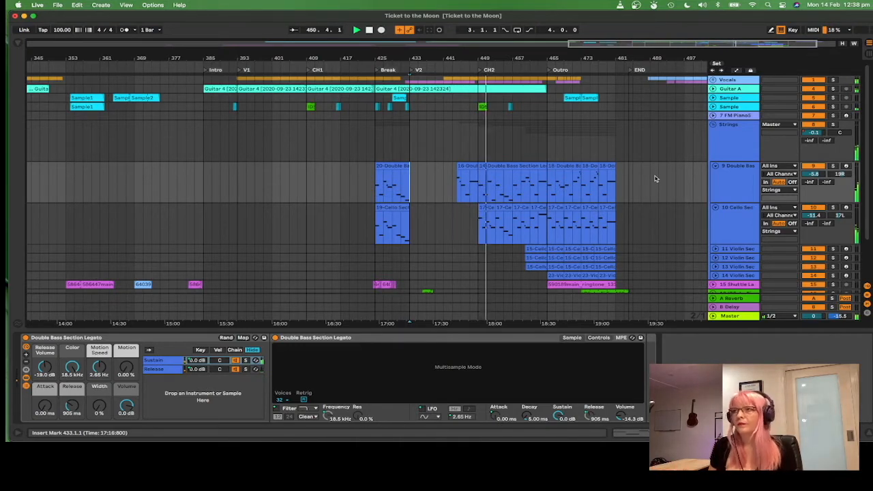
# Step: Select bars 444 to 449 of the Double Bass clip, then place the insert marker at bar 449
pyautogui.scroll(-1, 655, 179)
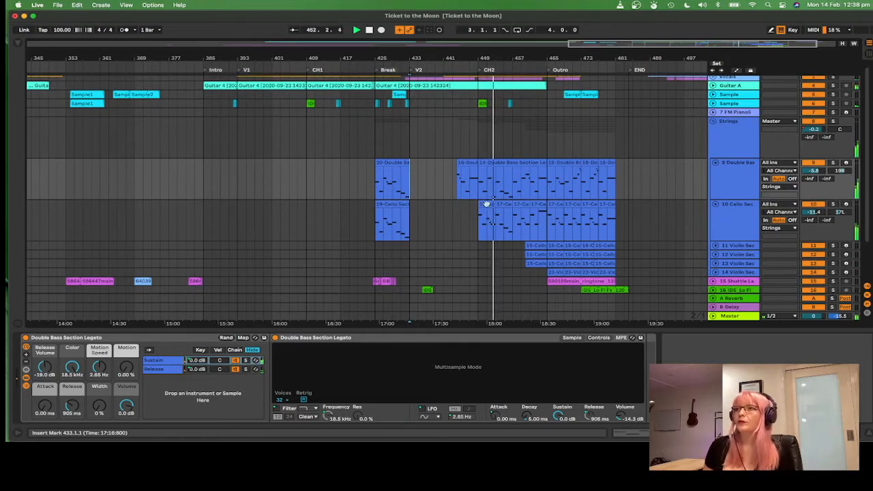
pyautogui.click(459, 191)
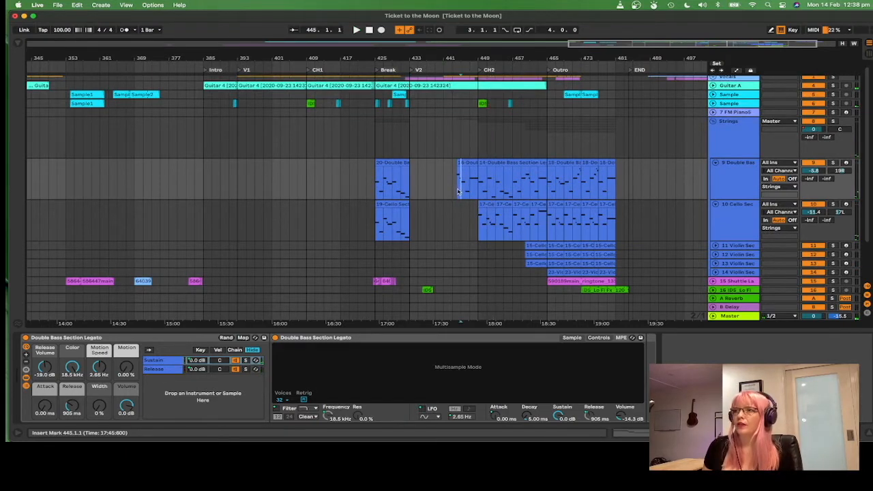
pyautogui.moveTo(458, 191); pyautogui.dragTo(478, 190)
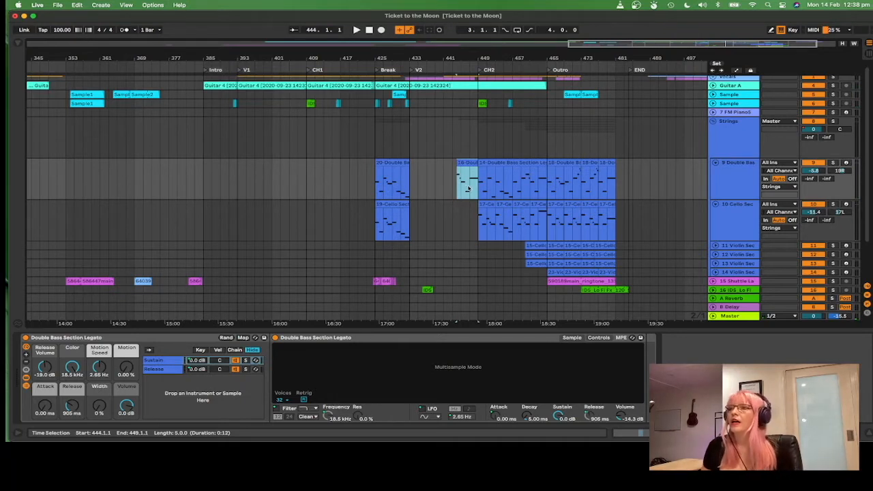
pyautogui.click(481, 193)
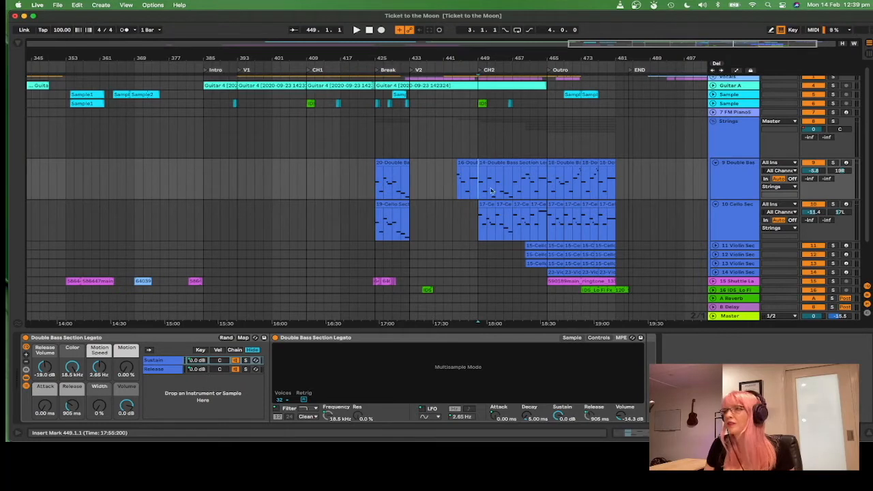
# Step: Select the Cello clip and play the arrangement from bar 449
pyautogui.scroll(-1, 491, 177)
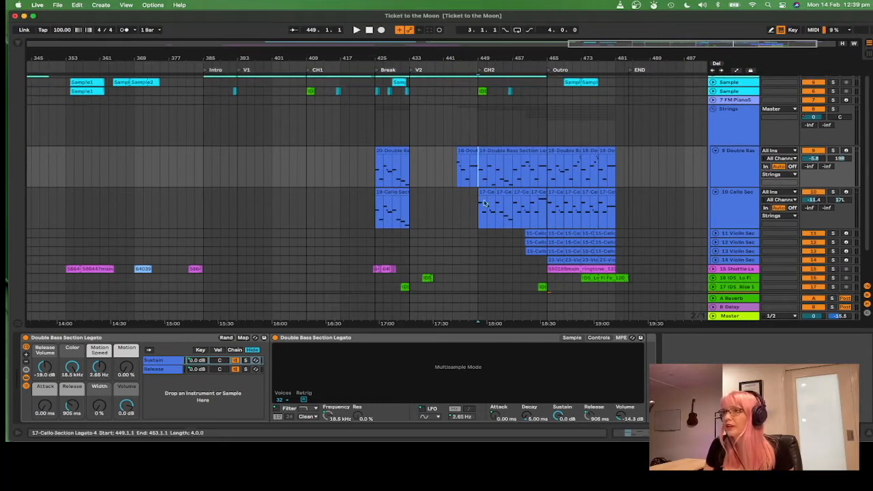
pyautogui.click(516, 205)
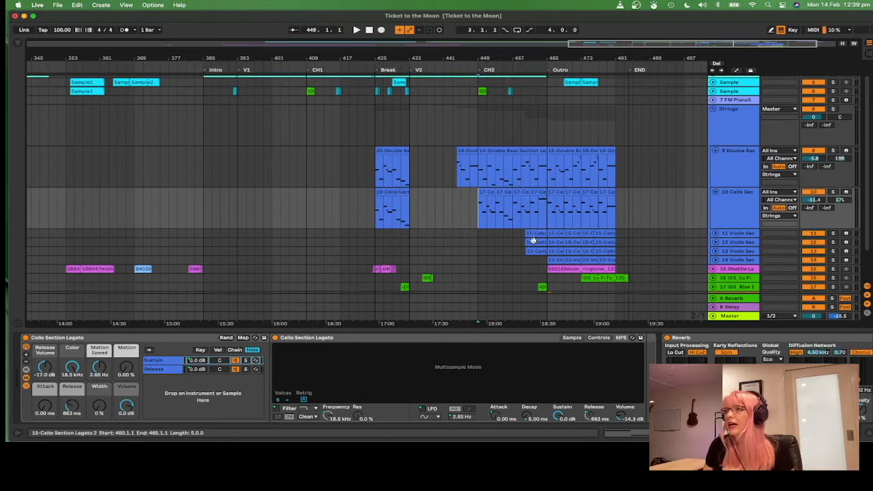
pyautogui.press('space')
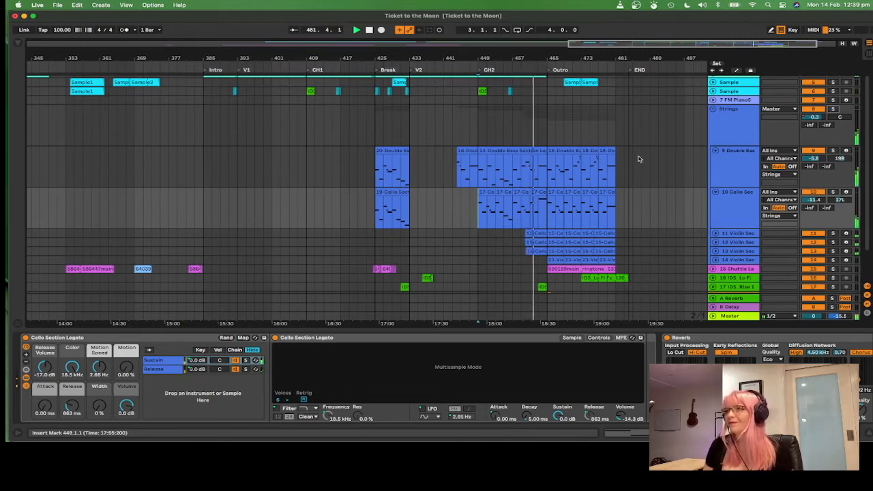
# Step: Expand the first Violin Section track and select bars 460 to 465 of its clip
pyautogui.click(715, 234)
pyautogui.scroll(-3, 664, 204)
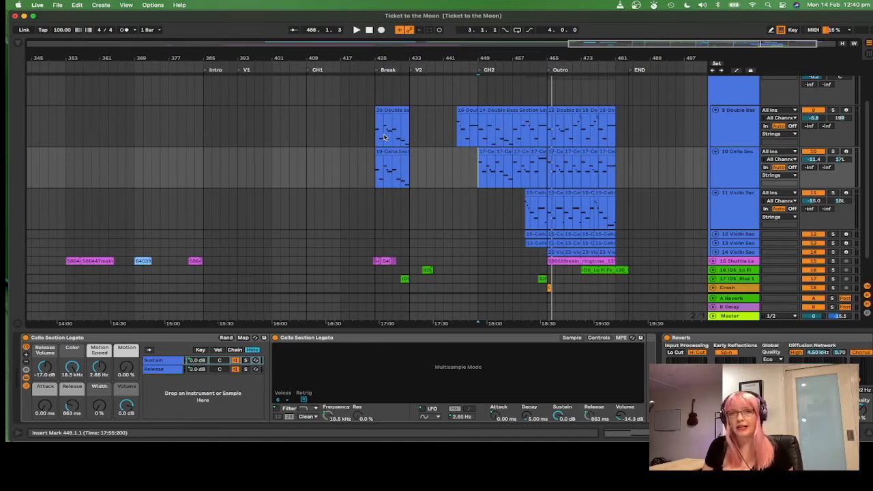
pyautogui.click(457, 139)
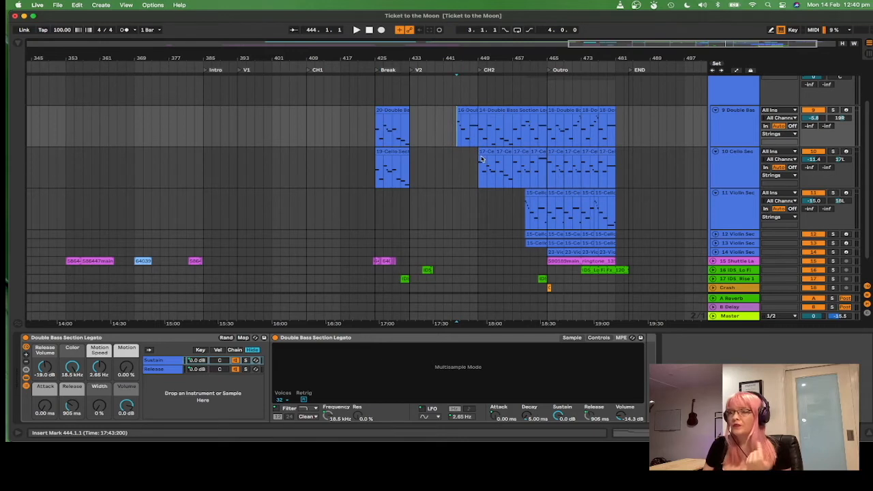
pyautogui.moveTo(527, 206); pyautogui.dragTo(544, 198)
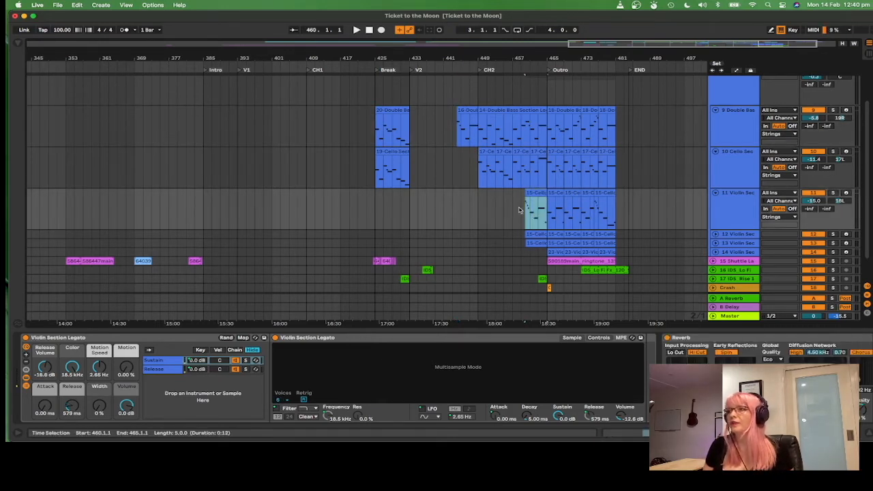
pyautogui.scroll(-2, 583, 216)
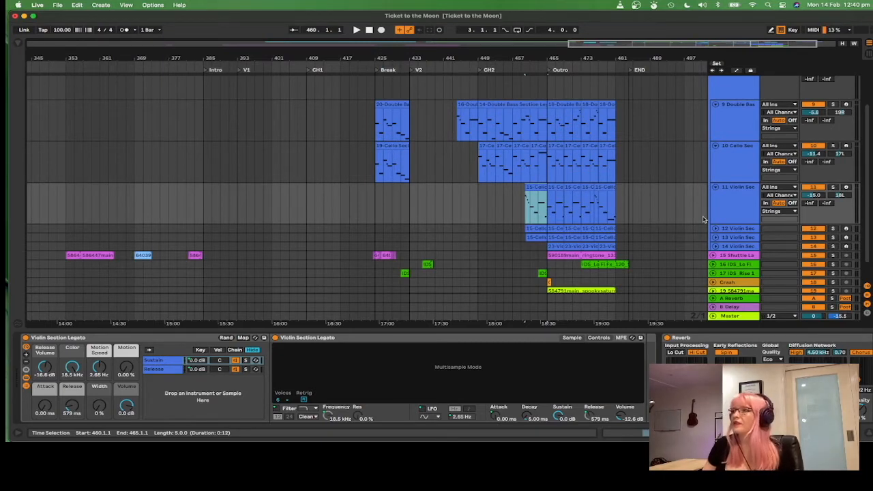
# Step: Collapse the Violin, Cello and Double Bass Section tracks back to single rows
pyautogui.click(716, 186)
pyautogui.click(718, 146)
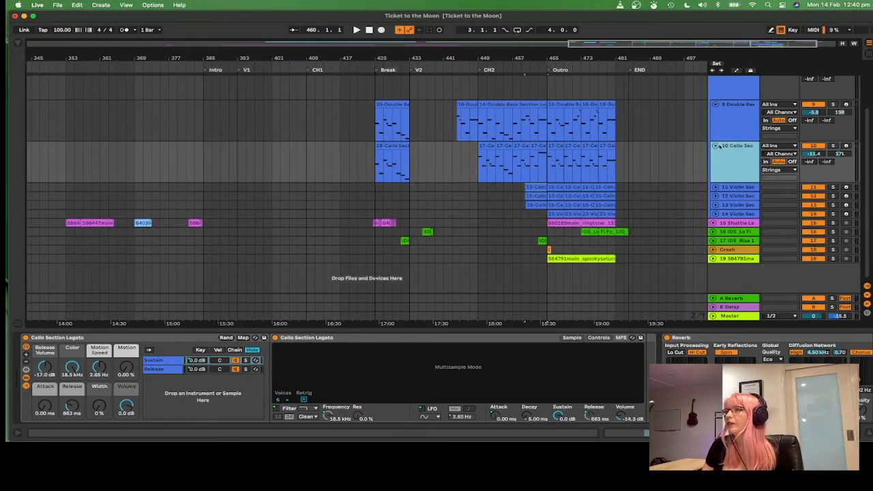
pyautogui.click(714, 103)
pyautogui.click(715, 113)
pyautogui.scroll(3, 691, 151)
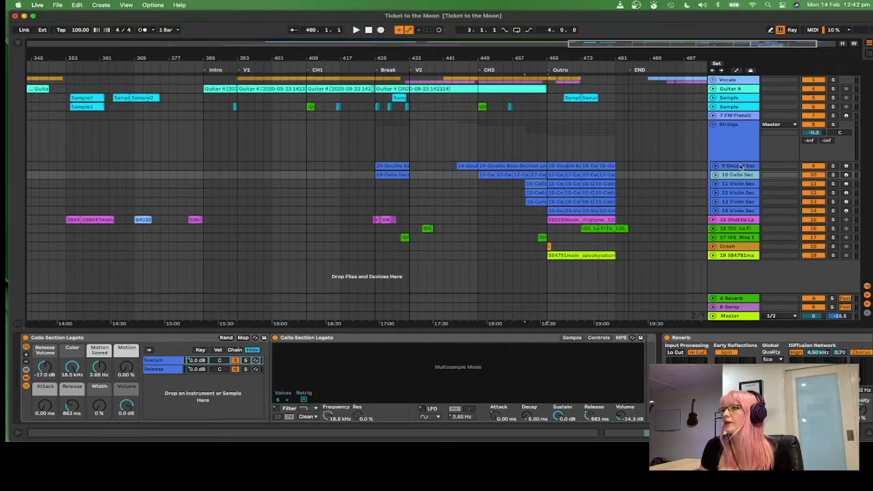
# Step: Expand the Double Bass Section track and solo it
pyautogui.click(740, 166)
pyautogui.click(715, 166)
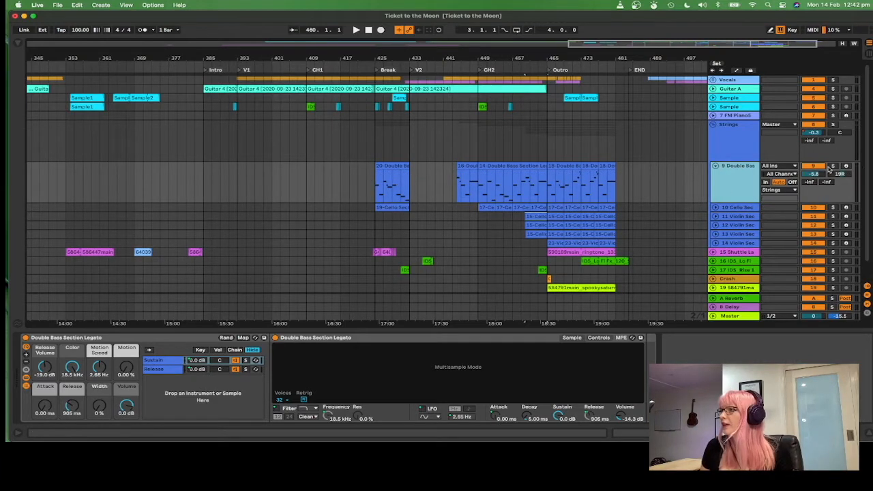
pyautogui.click(832, 166)
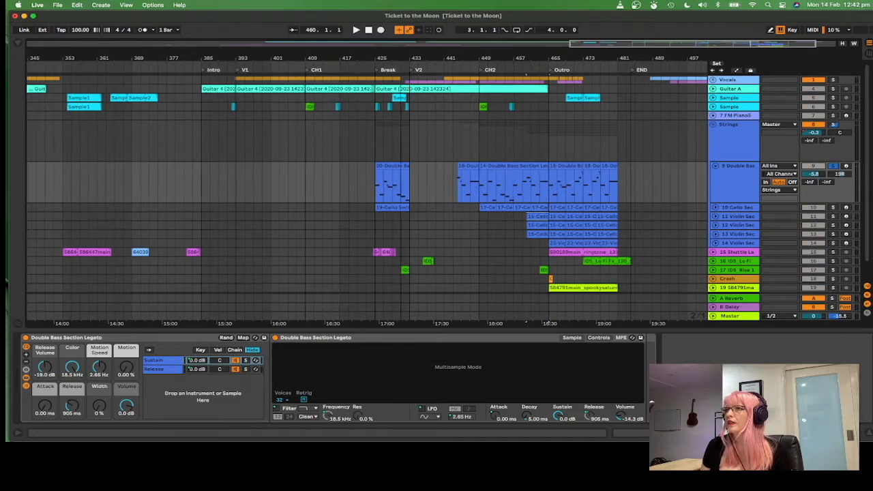
# Step: Zoom into the Break, arm the Double Bass Section track for recording, and play from bar 425
pyautogui.press('+')
pyautogui.moveTo(393, 59); pyautogui.dragTo(345, 96)
pyautogui.click(846, 166)
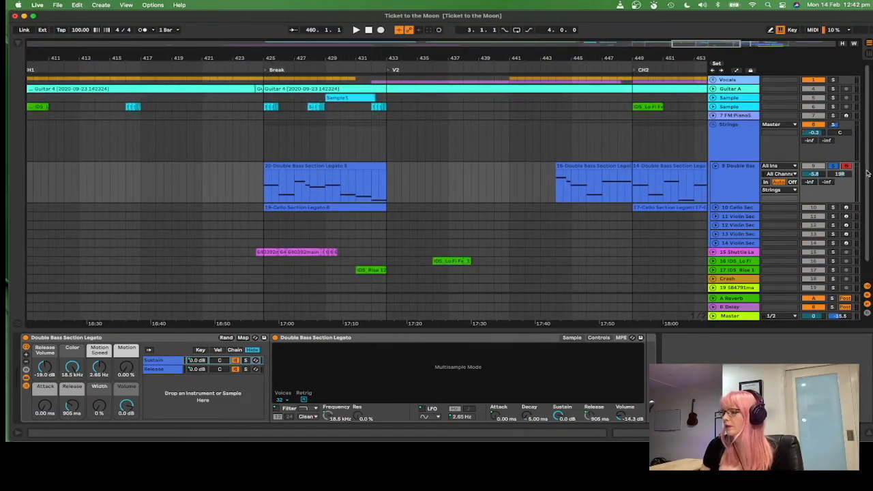
pyautogui.click(265, 188)
pyautogui.press('space')
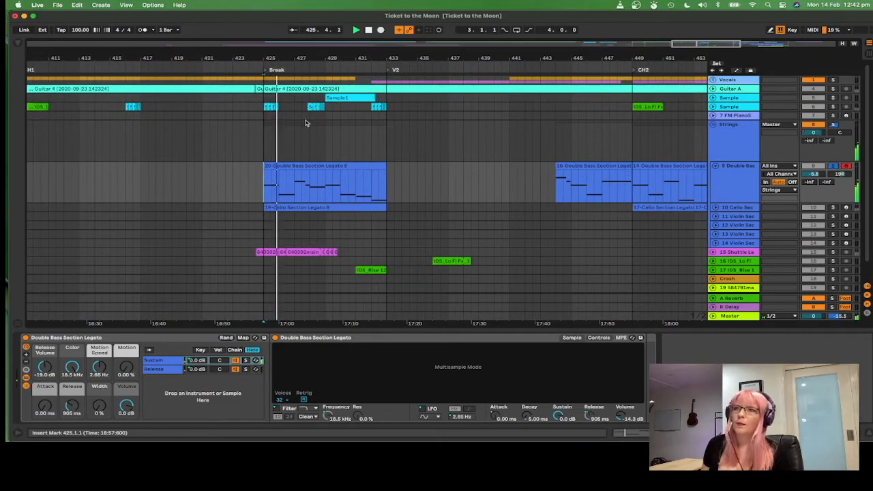
# Step: Open the Break's Double Bass Section clip to view its notes and play it
pyautogui.doubleClick(292, 168)
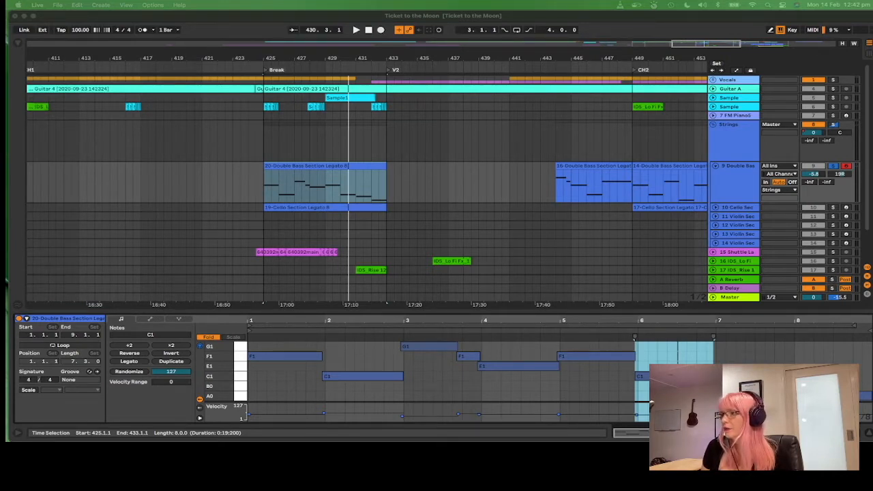
pyautogui.click(565, 374)
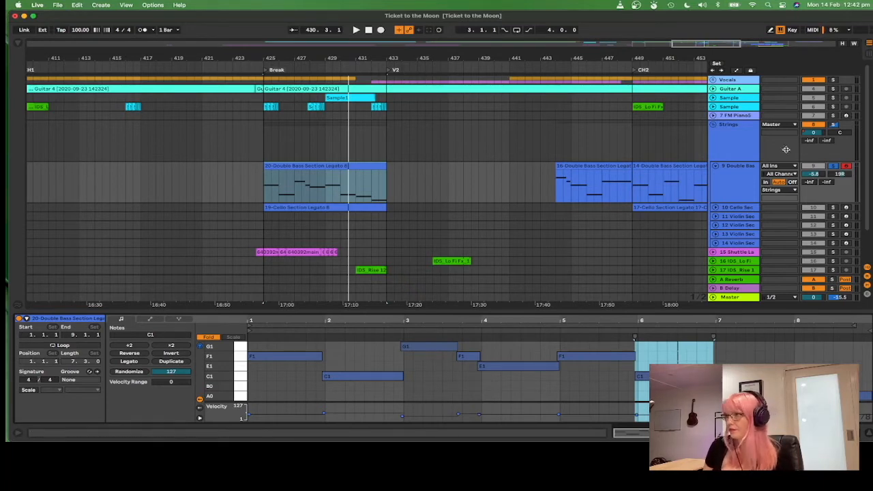
pyautogui.click(828, 156)
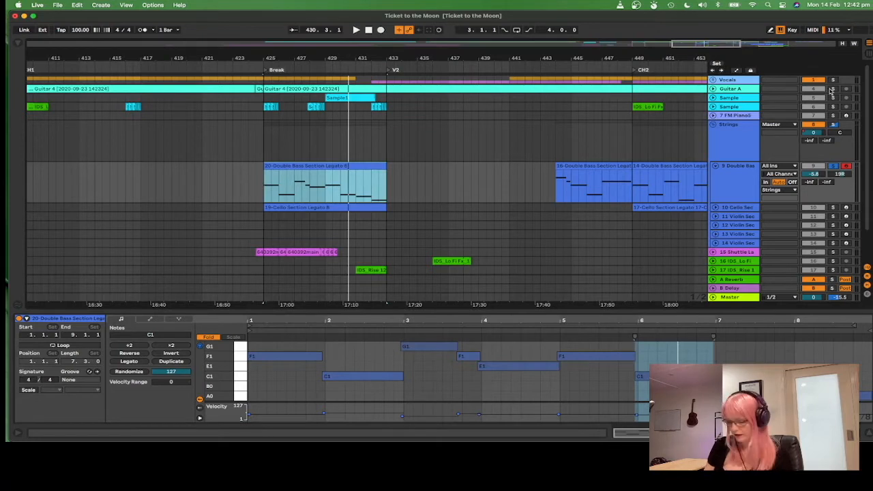
pyautogui.press('space')
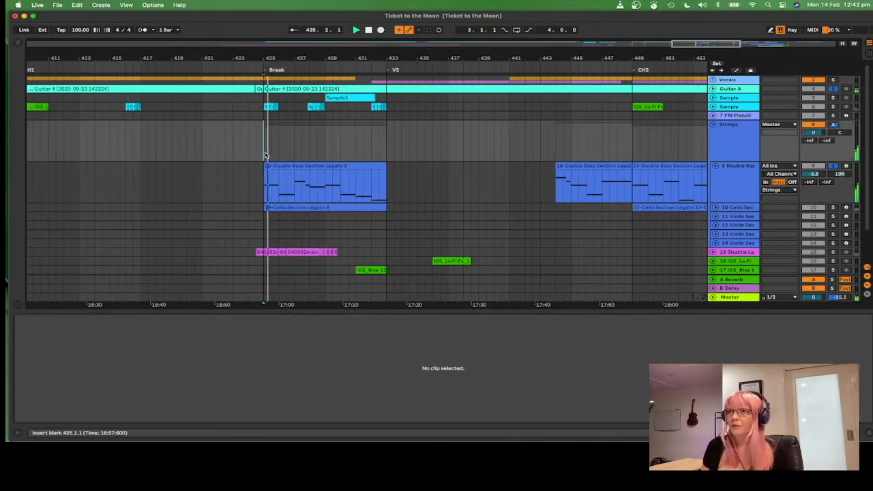
# Step: Inspect the Double Bass Section track's instrument and play its Break clip from bar 425
pyautogui.click(727, 168)
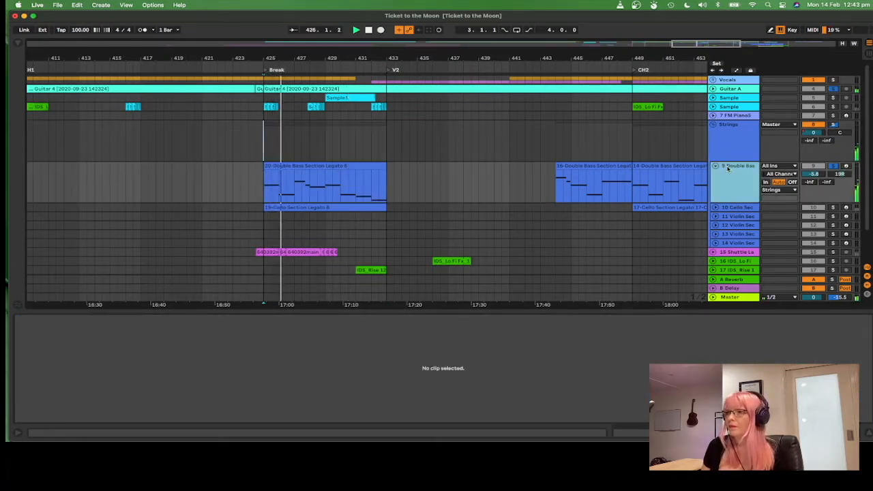
pyautogui.doubleClick(728, 168)
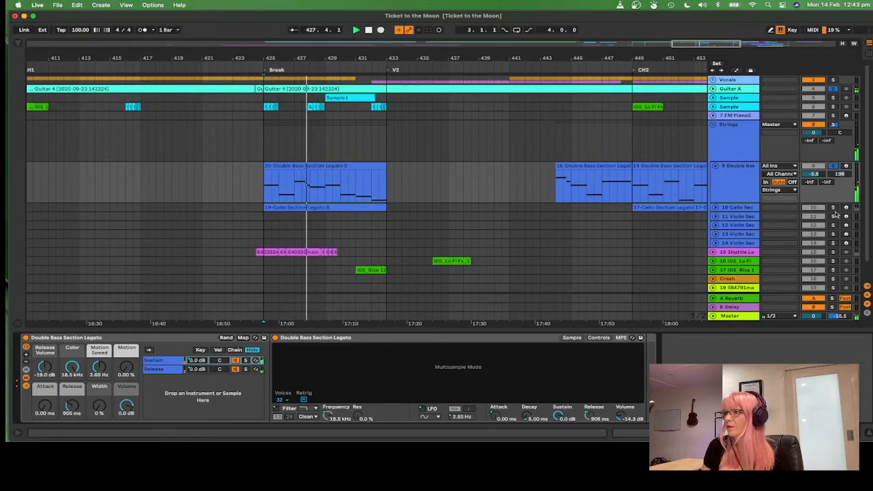
pyautogui.click(358, 165)
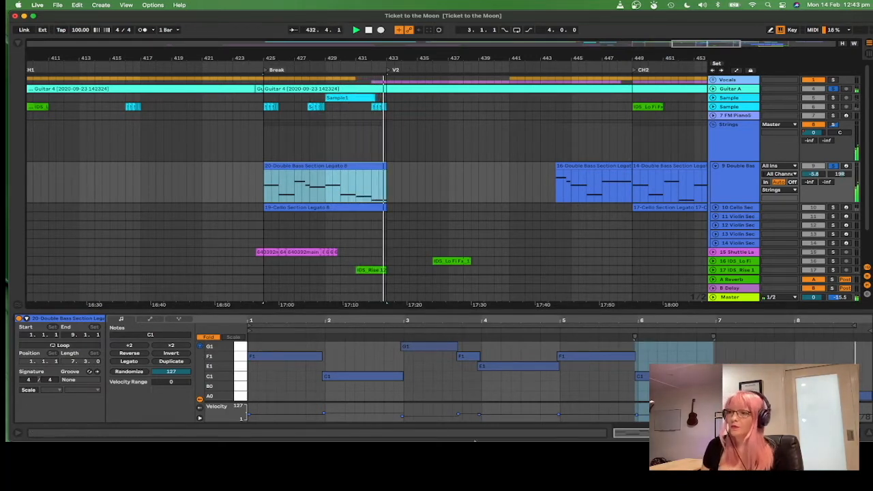
pyautogui.press('space')
pyautogui.click(268, 180)
pyautogui.press('space')
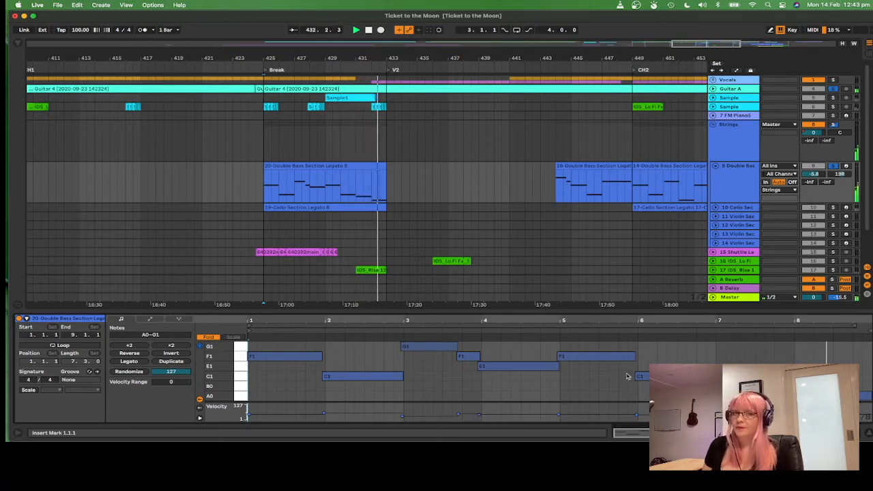
pyautogui.press('space')
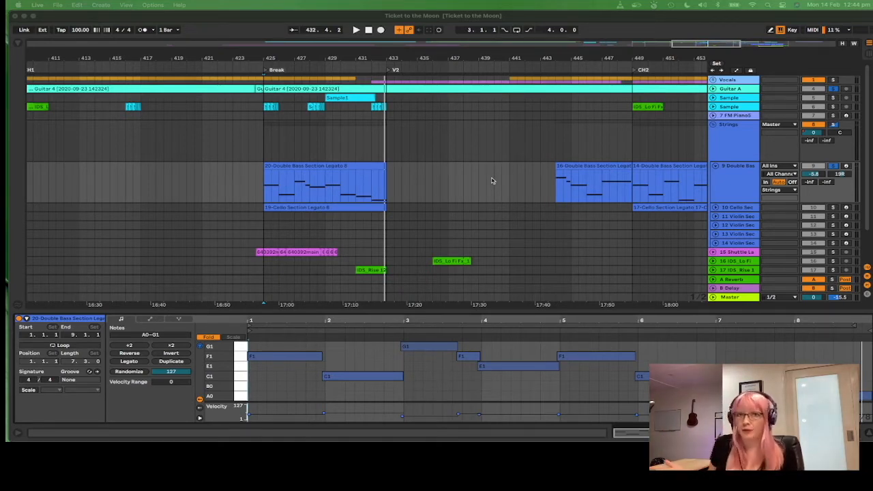
# Step: Expand the Cello Section track beneath the Double Bass Section track
pyautogui.scroll(-1, 804, 145)
pyautogui.scroll(-3, 677, 164)
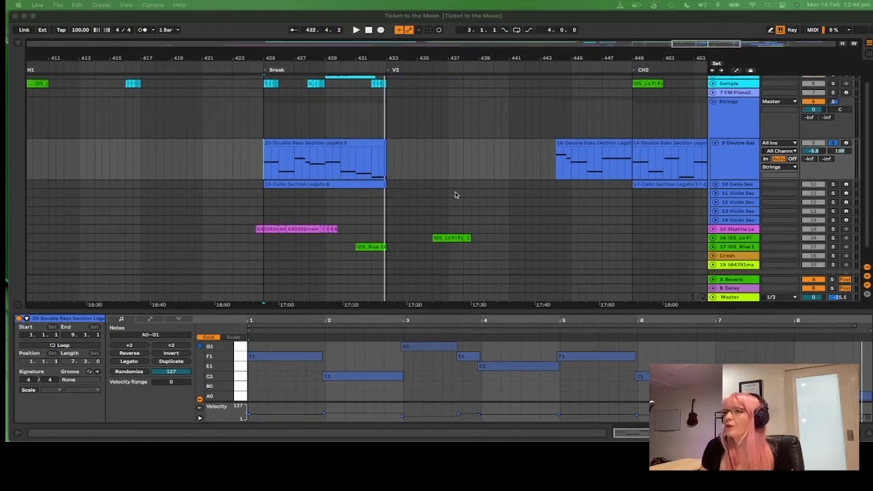
pyautogui.click(714, 186)
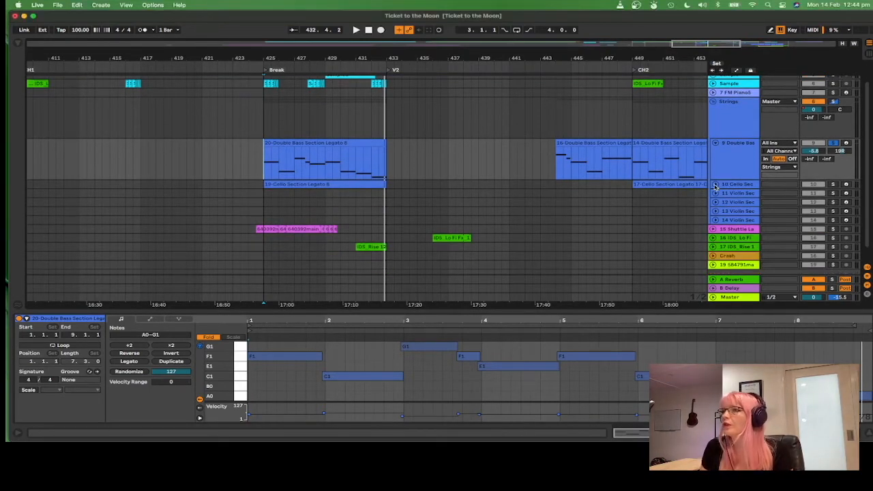
pyautogui.click(715, 185)
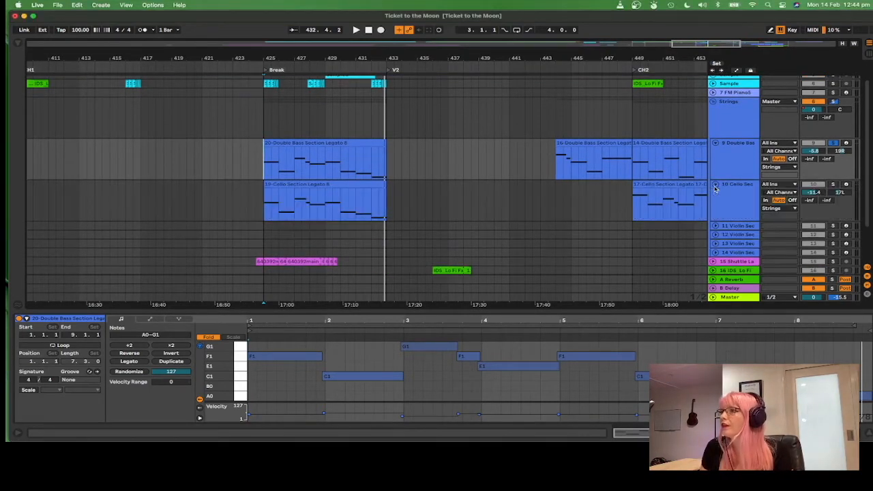
# Step: Open the Cello and Double Bass Section clips in the Break to compare their notes
pyautogui.click(259, 204)
pyautogui.click(286, 184)
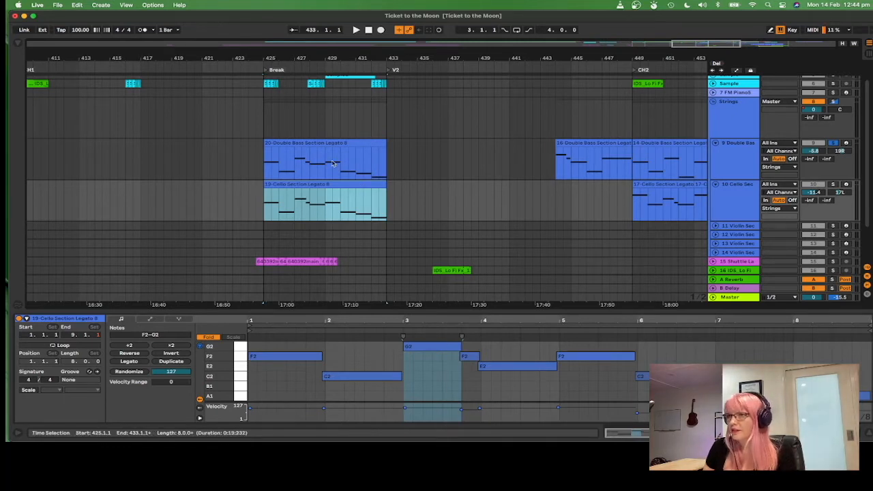
pyautogui.click(302, 141)
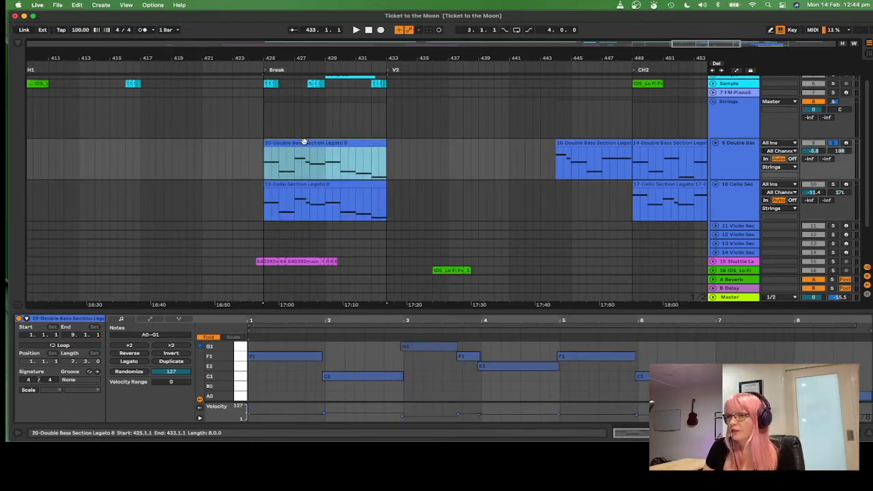
pyautogui.click(308, 184)
pyautogui.click(409, 346)
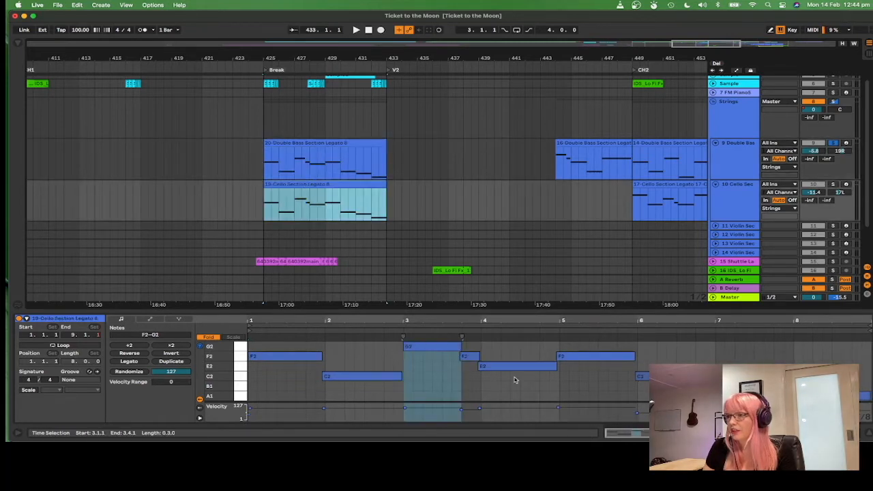
pyautogui.scroll(-1, 470, 290)
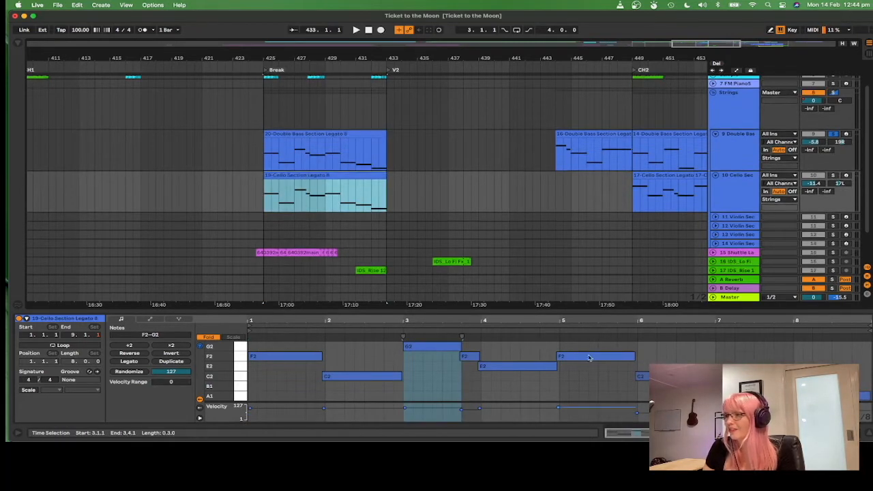
# Step: Solo the Cello and Double Bass Section tracks and play the Break from bar 425
pyautogui.click(833, 159)
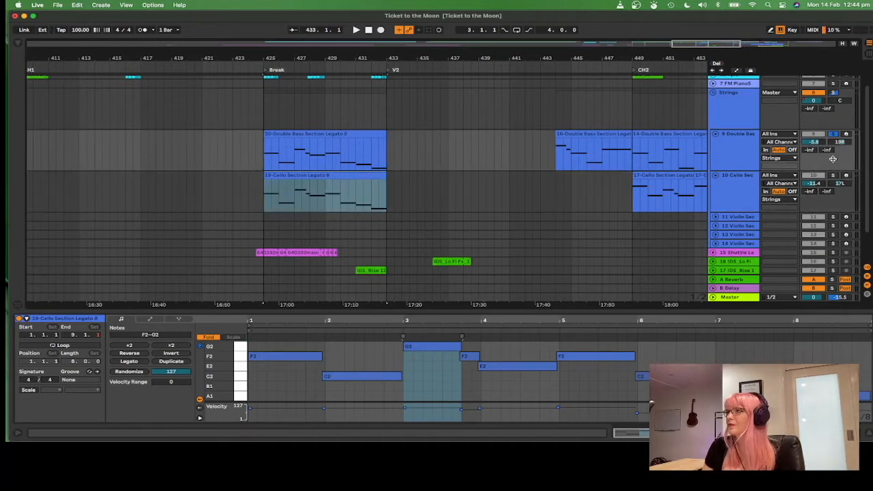
pyautogui.click(836, 124)
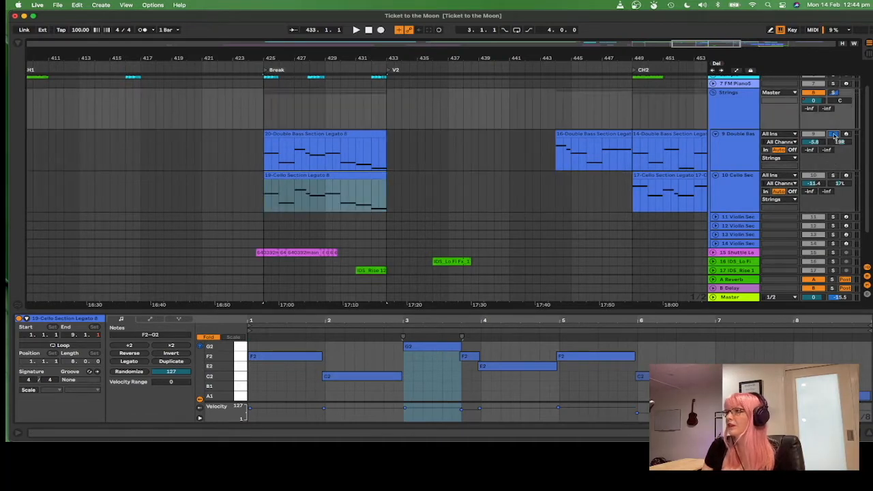
pyautogui.click(262, 164)
pyautogui.press('space')
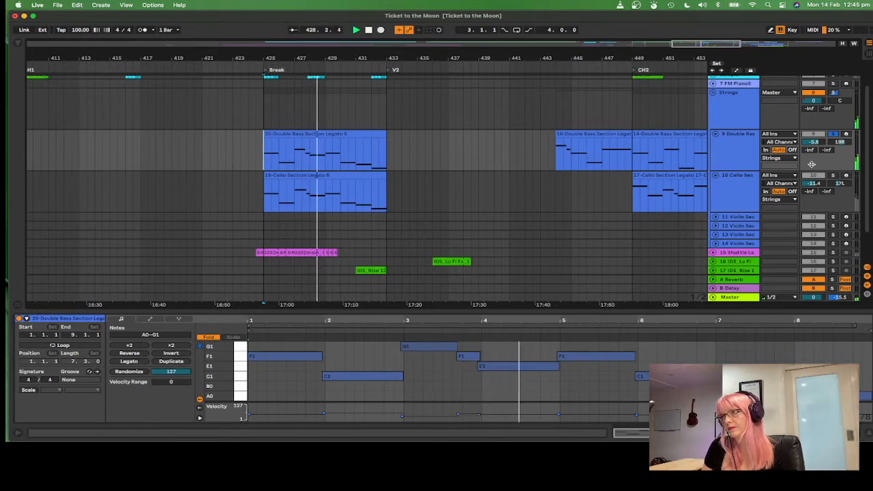
pyautogui.press('space')
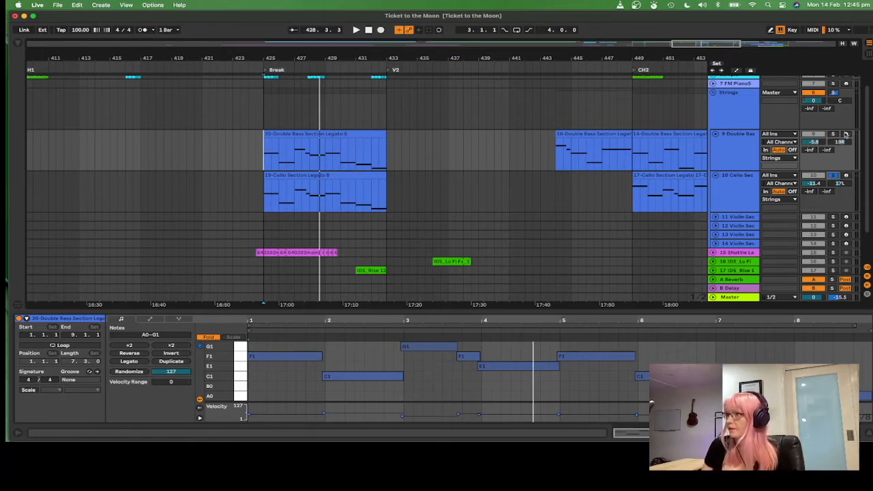
pyautogui.press('space')
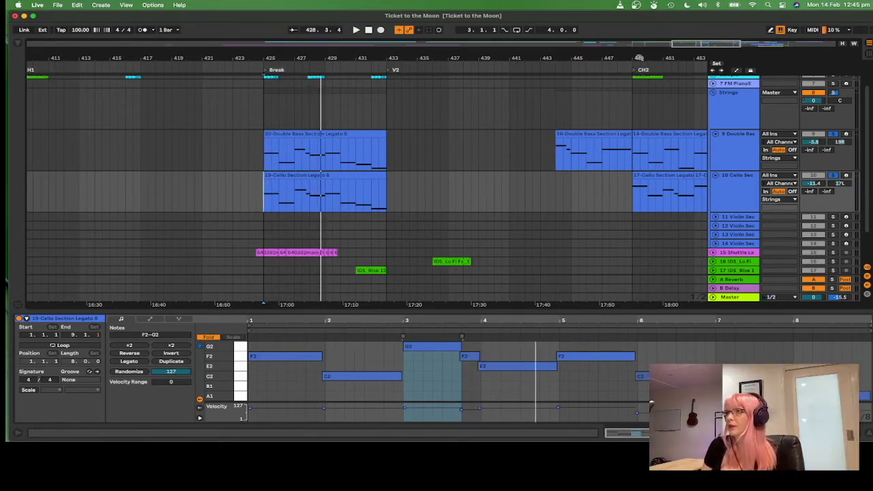
# Step: Review the Double Bass and Cello Section clips in the CH2 section and play them with the Cello soloed
pyautogui.hscroll(4, 437, 147)
pyautogui.hscroll(12, 140, 159)
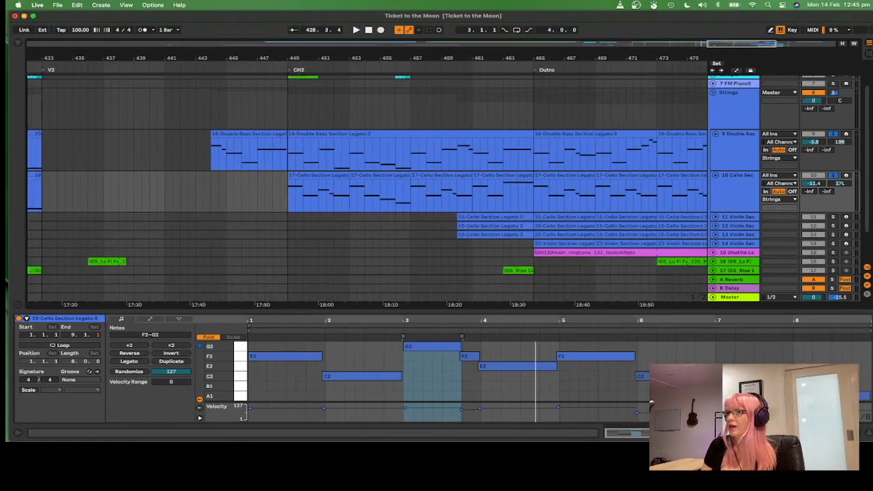
pyautogui.click(161, 168)
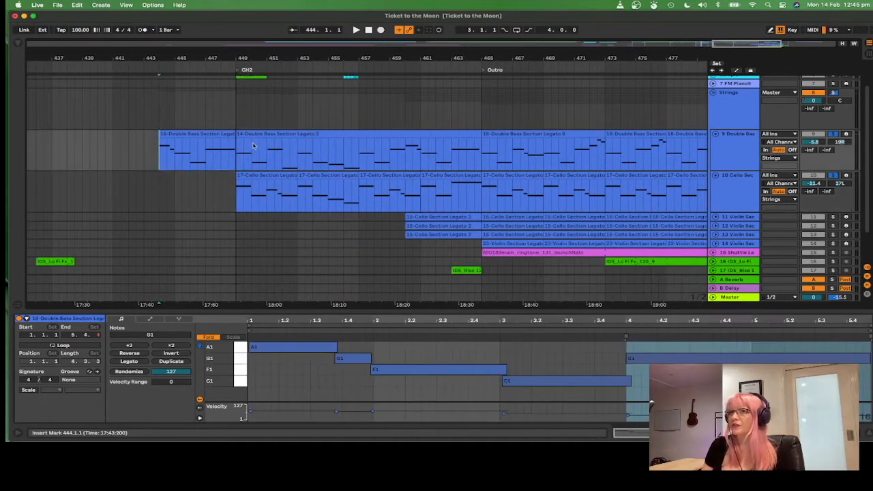
pyautogui.click(239, 177)
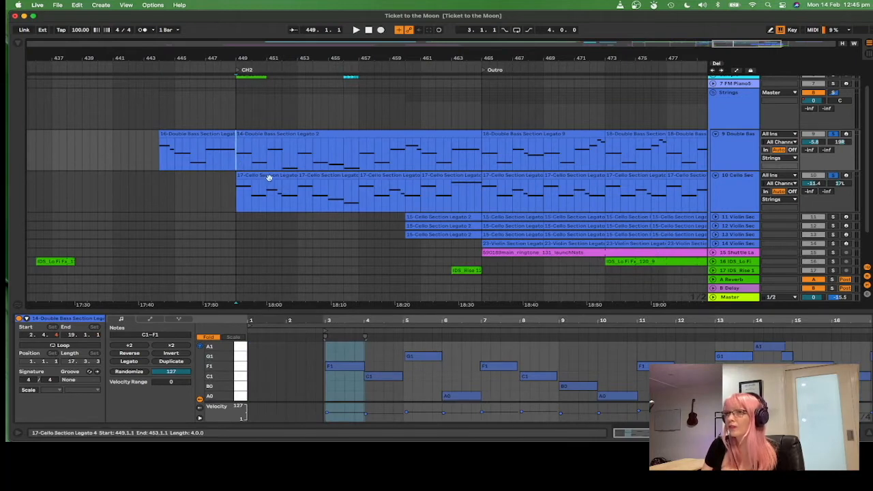
pyautogui.scroll(-1, 271, 182)
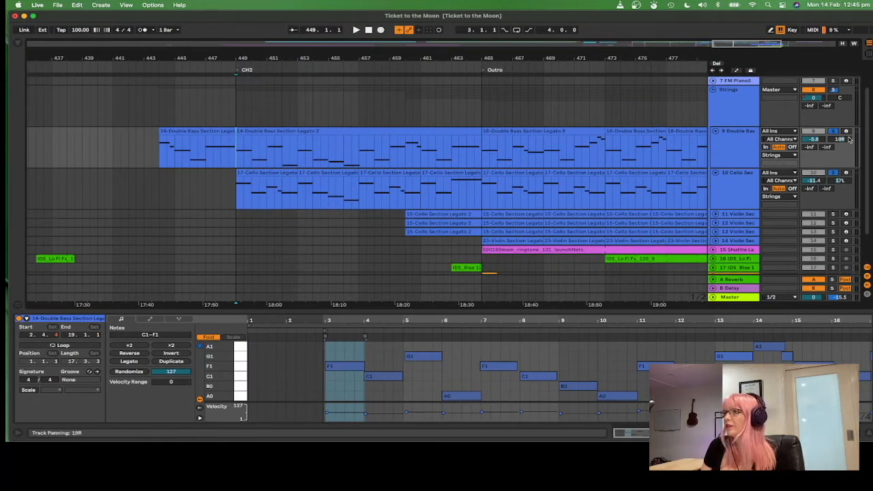
pyautogui.click(325, 137)
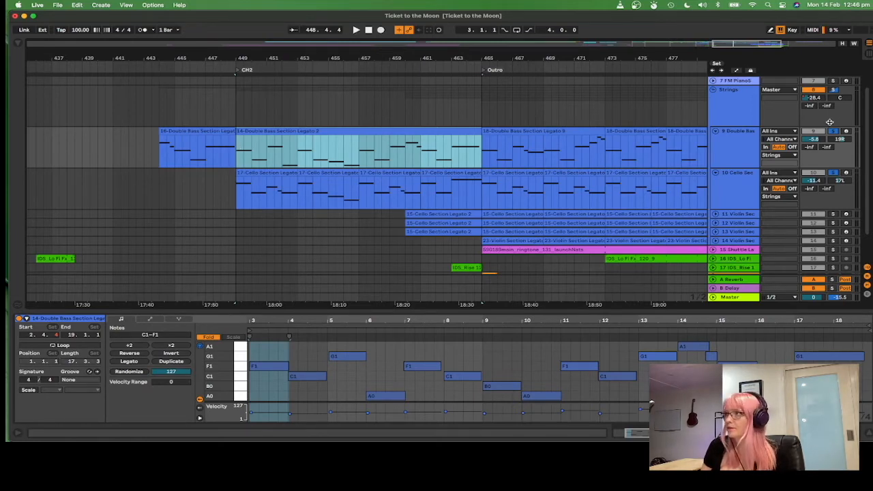
pyautogui.scroll(1, 829, 121)
pyautogui.click(269, 183)
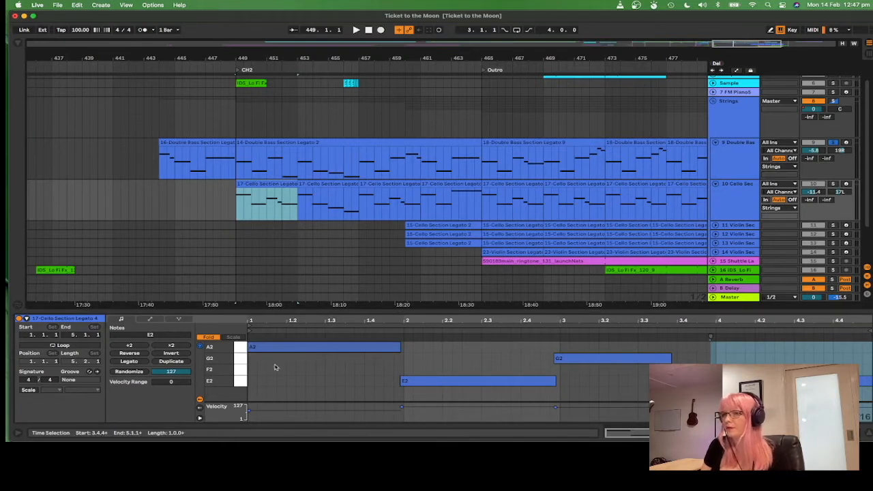
pyautogui.click(831, 184)
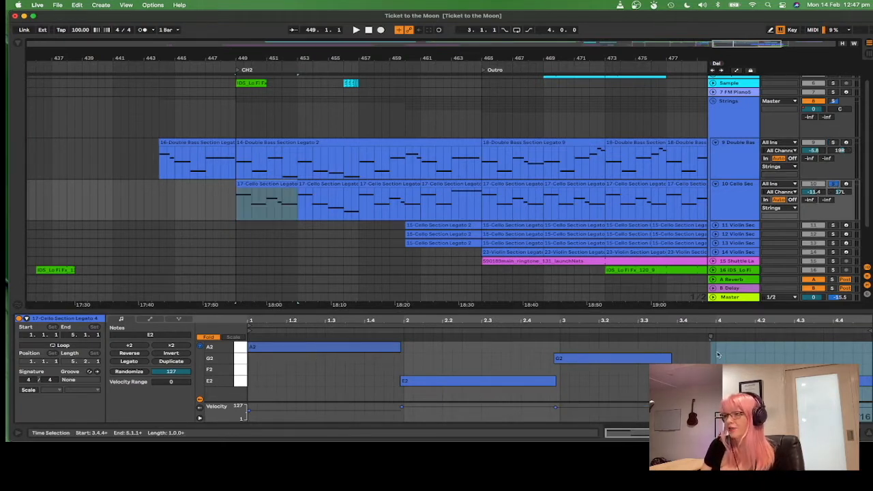
pyautogui.press('space')
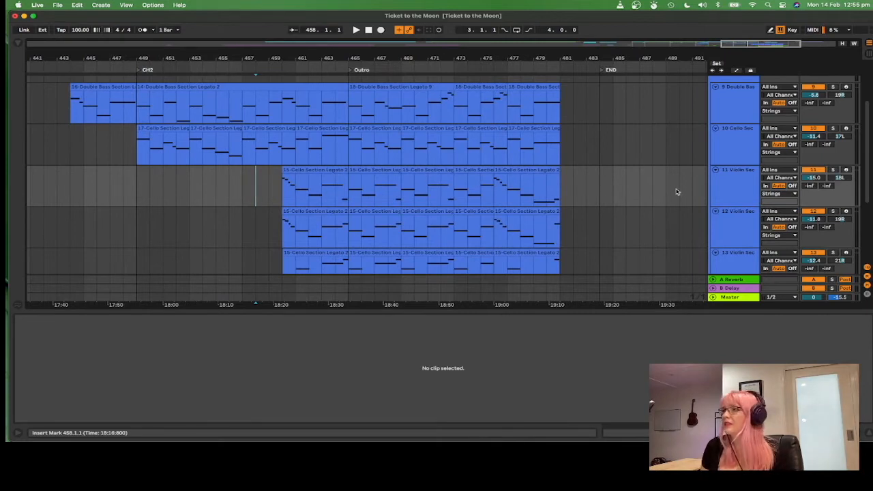
# Step: Select the Violin Section tracks and open the first Violin Section clip at bar 460 to view its notes
pyautogui.scroll(-1, 750, 178)
pyautogui.scroll(-1, 753, 230)
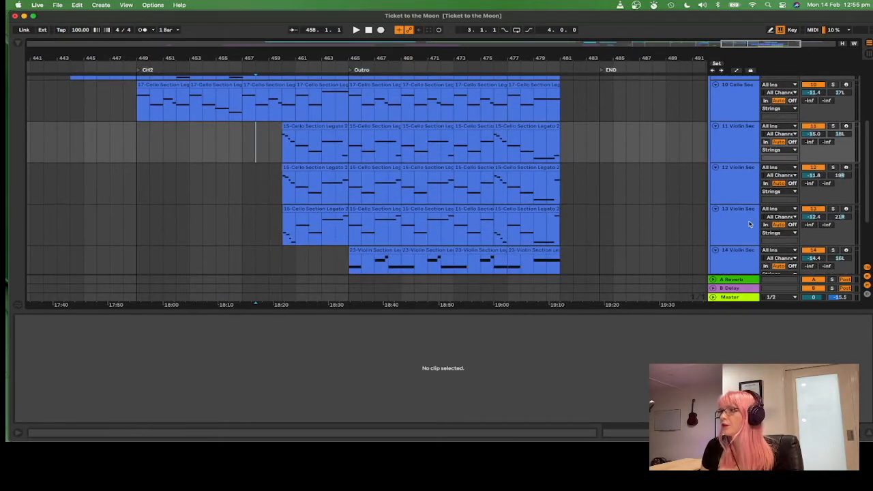
pyautogui.click(746, 139)
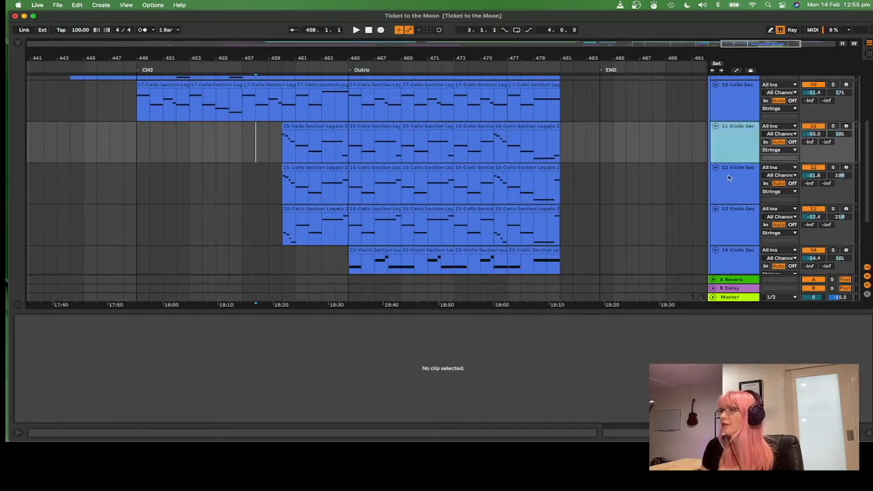
pyautogui.click(742, 183)
pyautogui.click(740, 226)
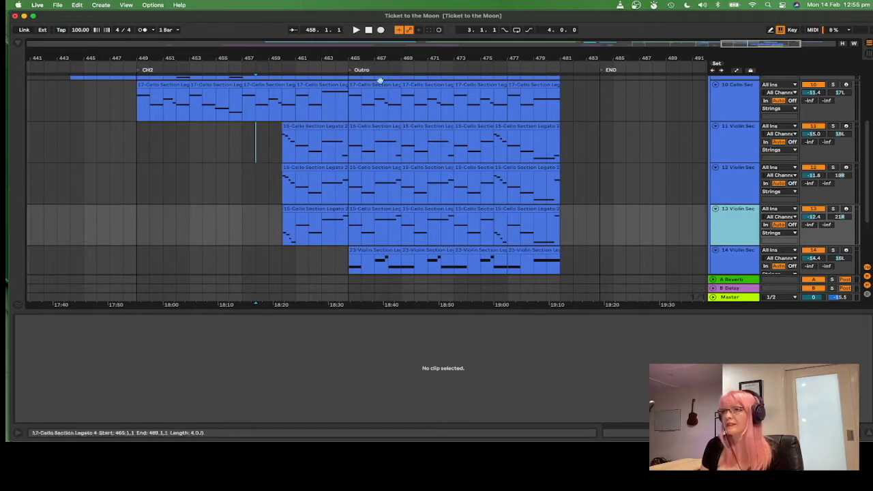
pyautogui.click(334, 131)
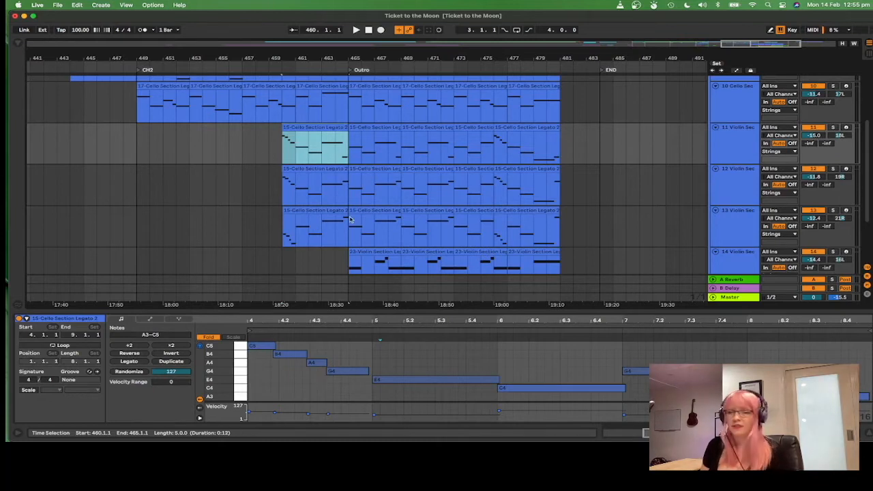
pyautogui.scroll(1, 636, 186)
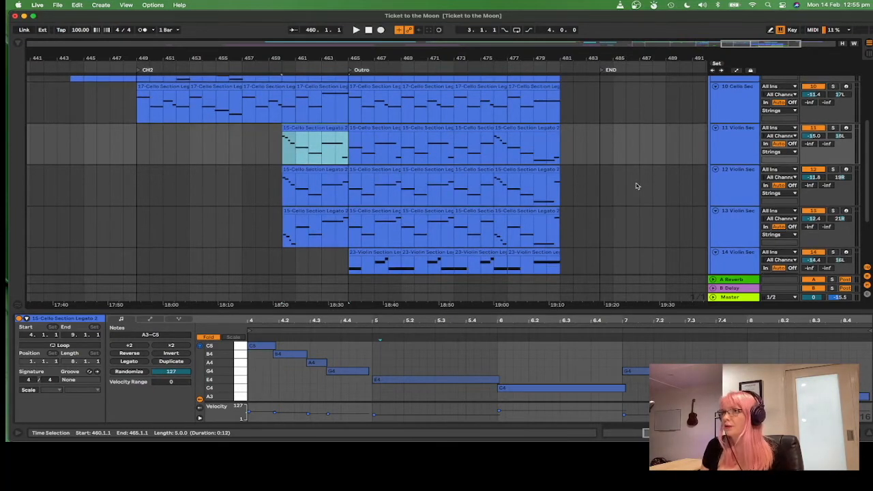
pyautogui.click(425, 390)
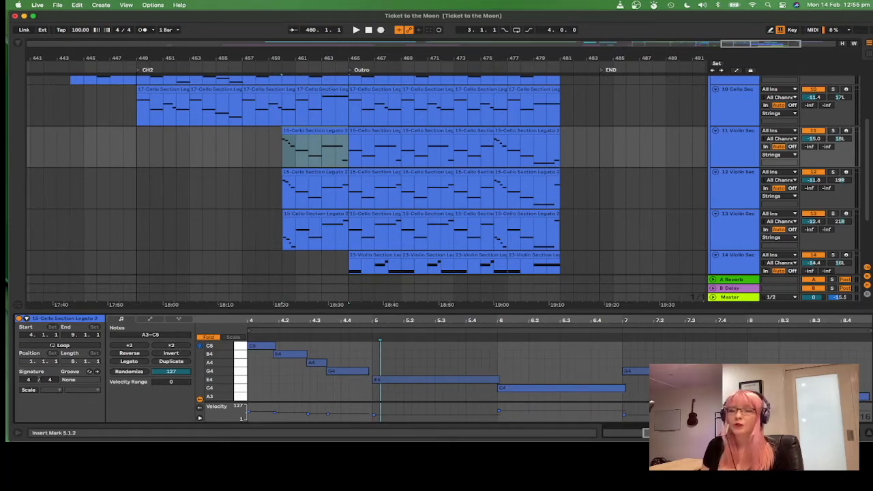
# Step: Examine the Violin Section clips alongside the Cello and Double Bass Section clips in the CH2 and Outro sections
pyautogui.scroll(3, 487, 161)
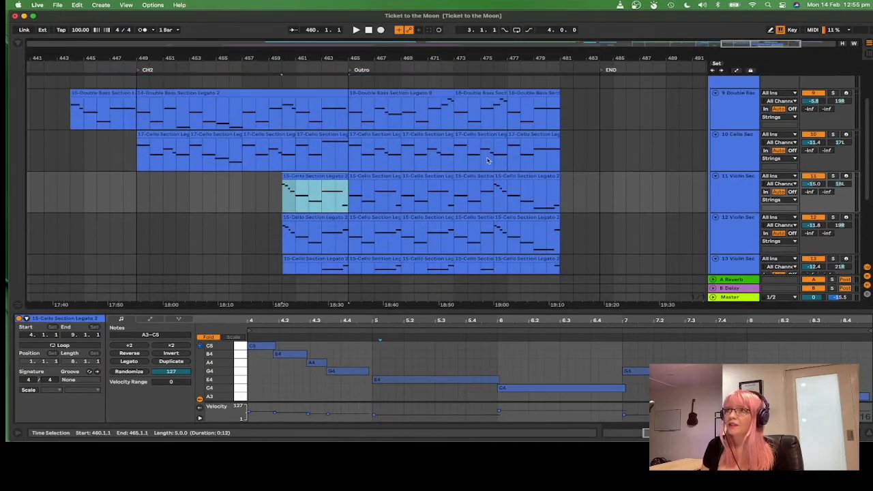
pyautogui.scroll(-3, 362, 253)
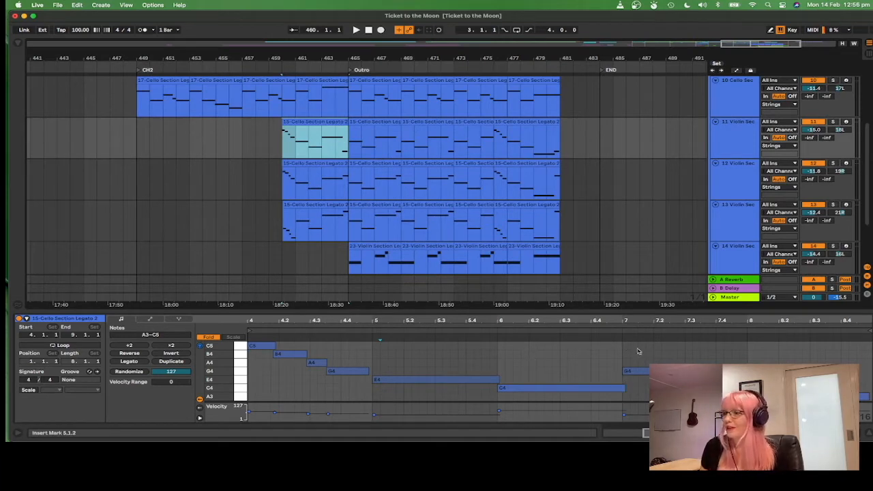
pyautogui.scroll(2, 642, 220)
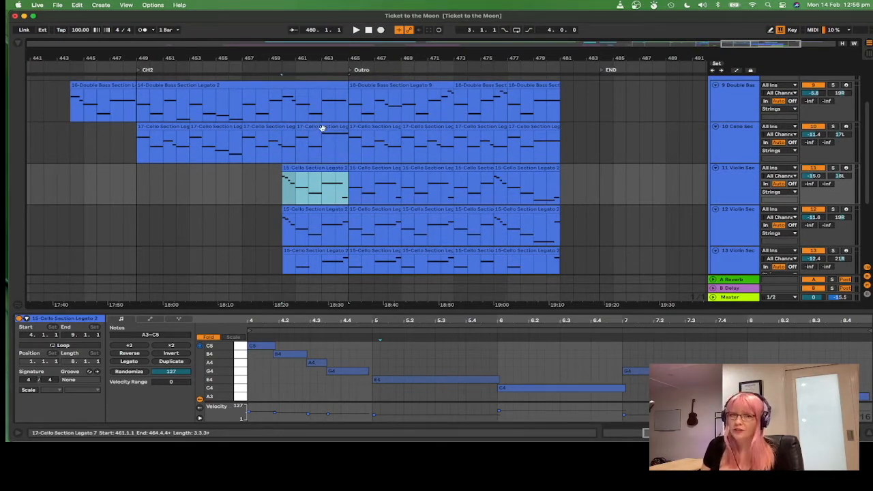
pyautogui.scroll(-1, 319, 191)
pyautogui.scroll(-1, 319, 196)
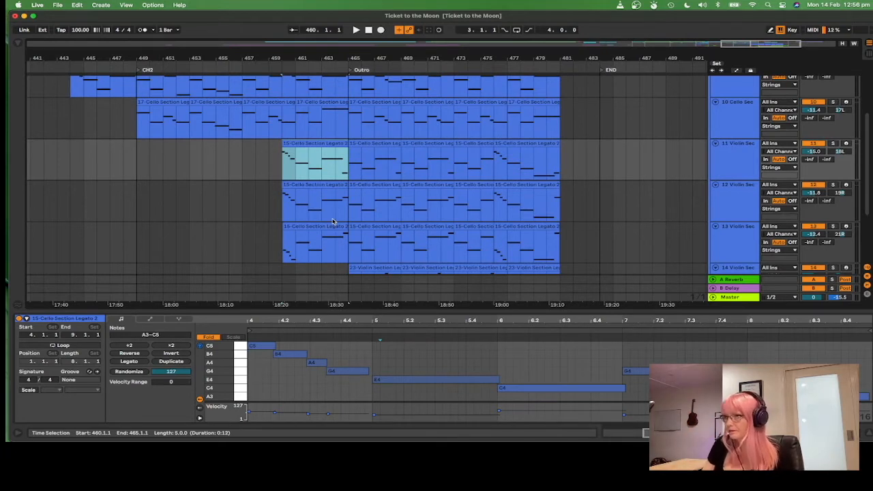
pyautogui.click(397, 384)
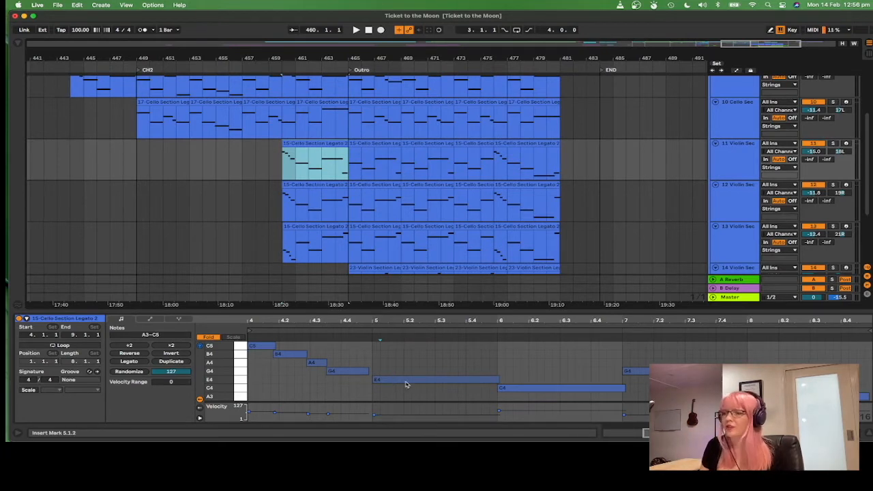
pyautogui.click(373, 370)
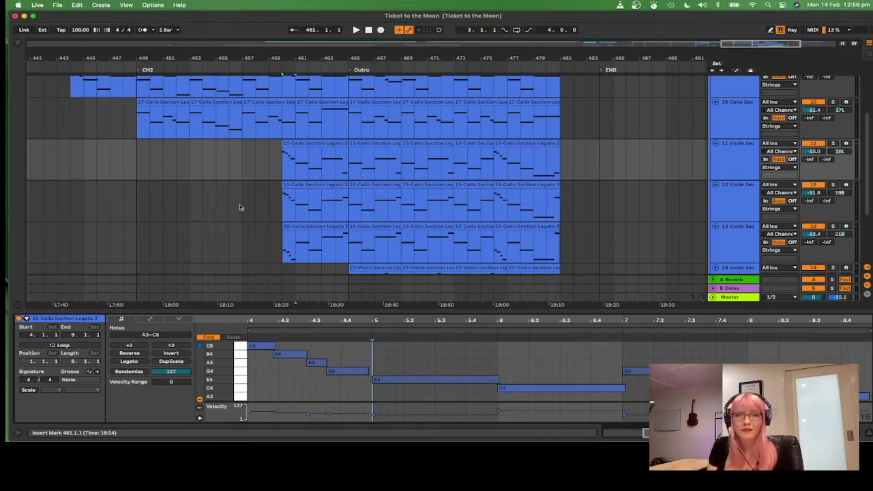
# Step: Deselect the clip and play the string parts from bar 458
pyautogui.click(283, 170)
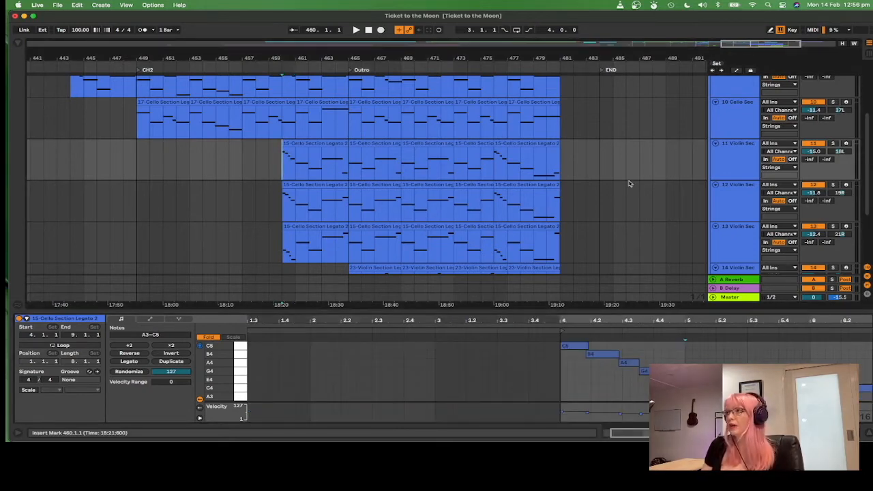
pyautogui.scroll(3, 628, 180)
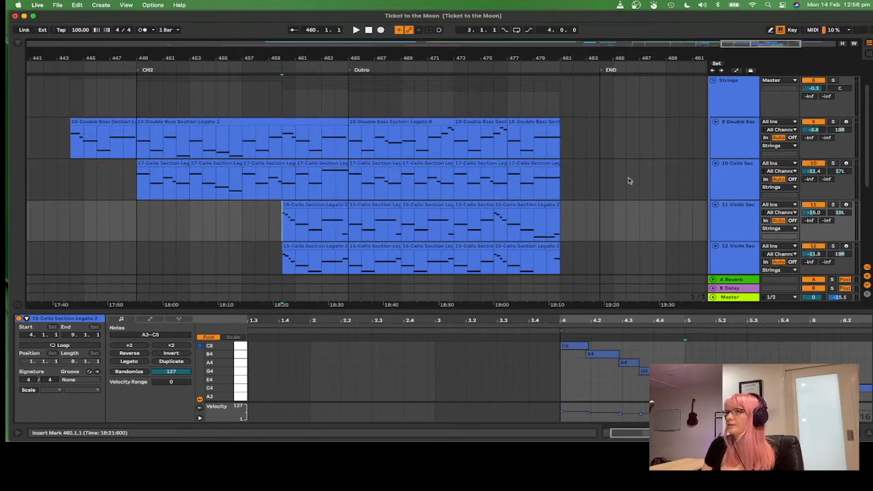
pyautogui.scroll(-2, 536, 209)
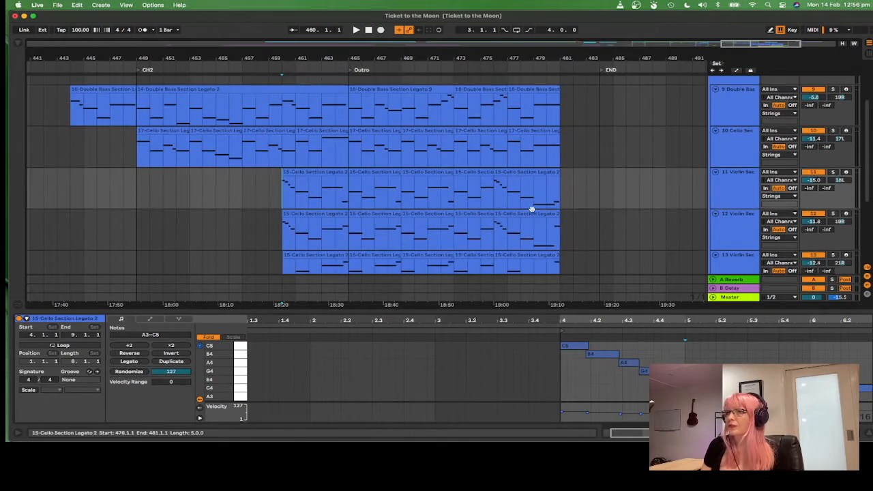
pyautogui.click(257, 194)
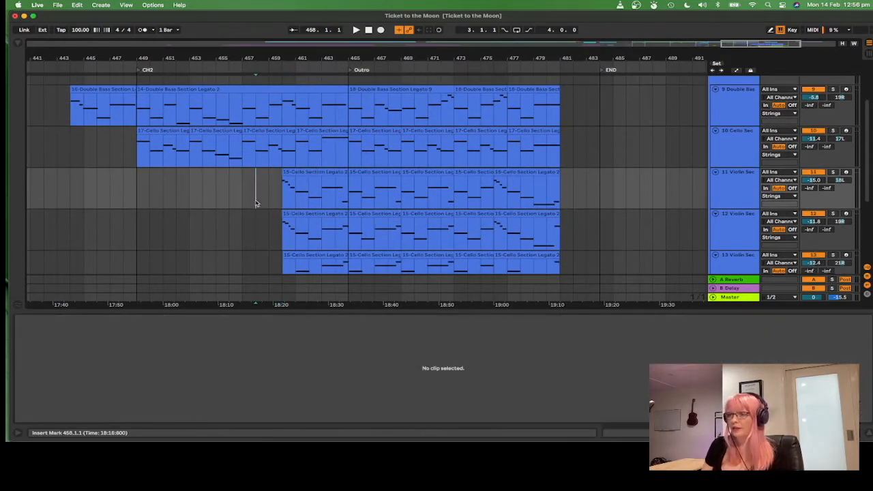
pyautogui.scroll(-3, 256, 202)
pyautogui.press('space')
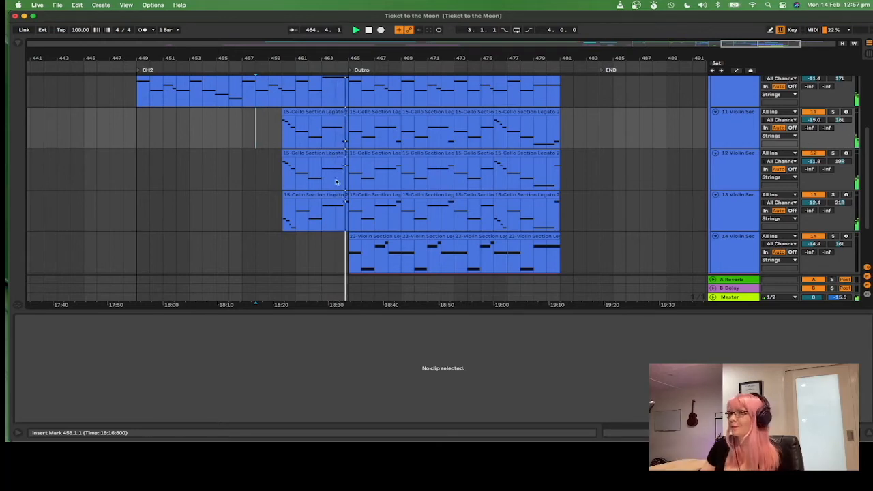
# Step: Restart playback of the string parts from bar 457 and listen through the Outro
pyautogui.scroll(3, 686, 179)
pyautogui.scroll(2, 789, 123)
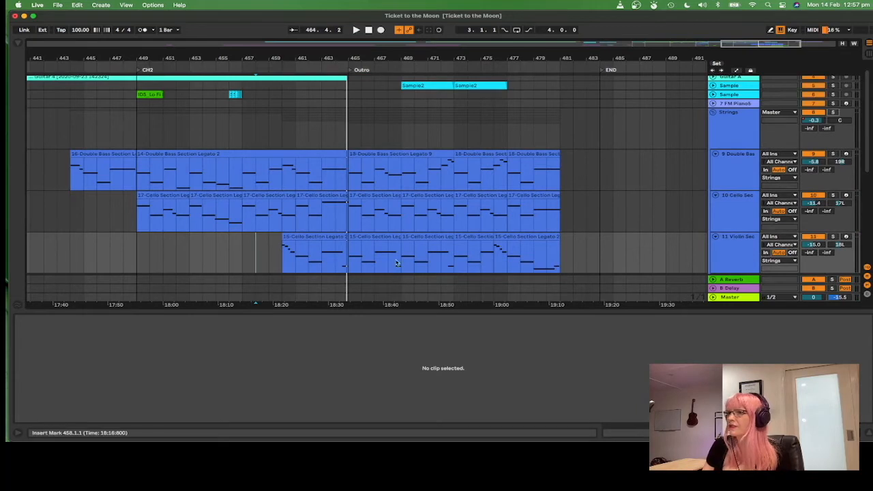
pyautogui.scroll(-3, 229, 235)
pyautogui.click(242, 193)
pyautogui.press('space')
pyautogui.scroll(-2, 600, 168)
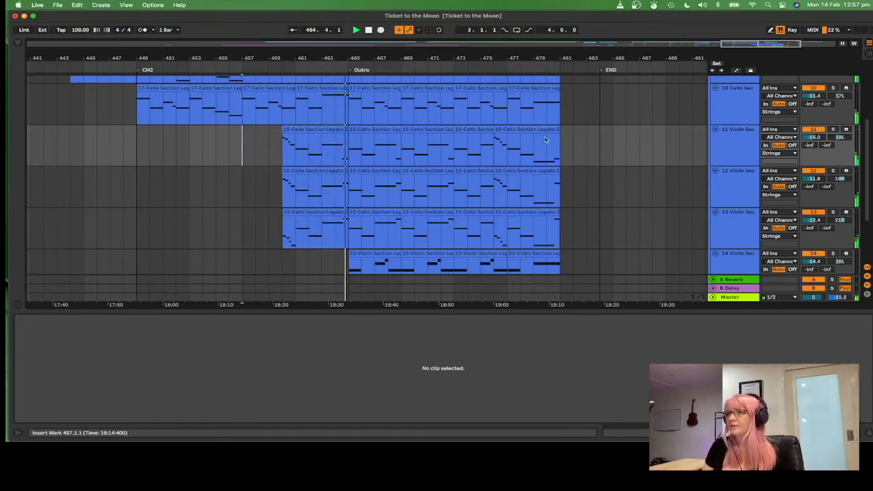
pyautogui.scroll(-3, 574, 172)
pyautogui.scroll(1, 576, 172)
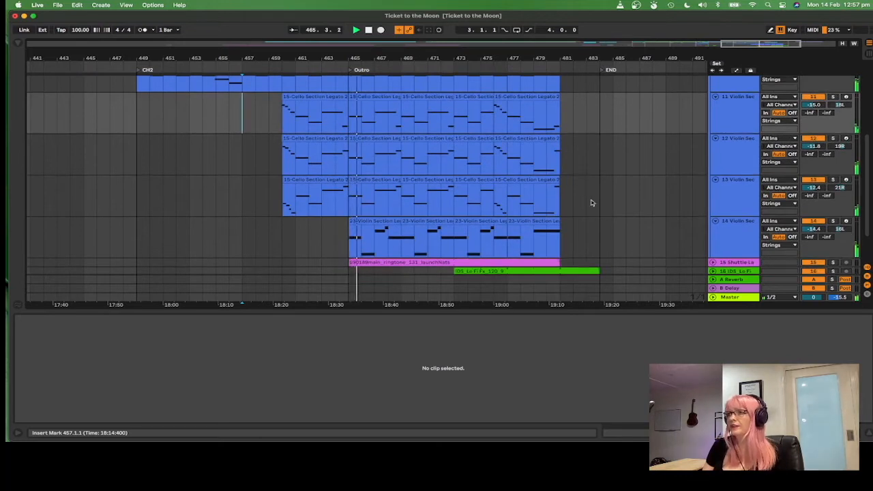
# Step: Open the Violin Section clip on track 14 at bar 465 to view its notes
pyautogui.click(382, 227)
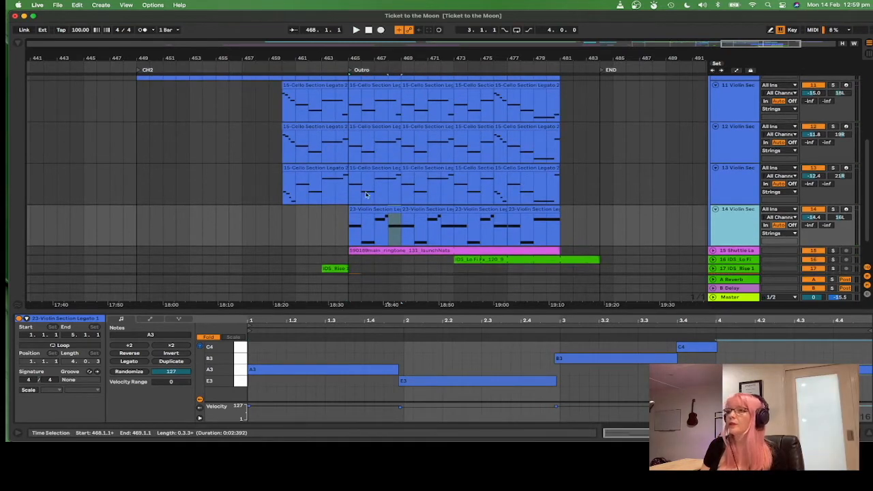
pyautogui.click(374, 209)
pyautogui.scroll(1, 373, 210)
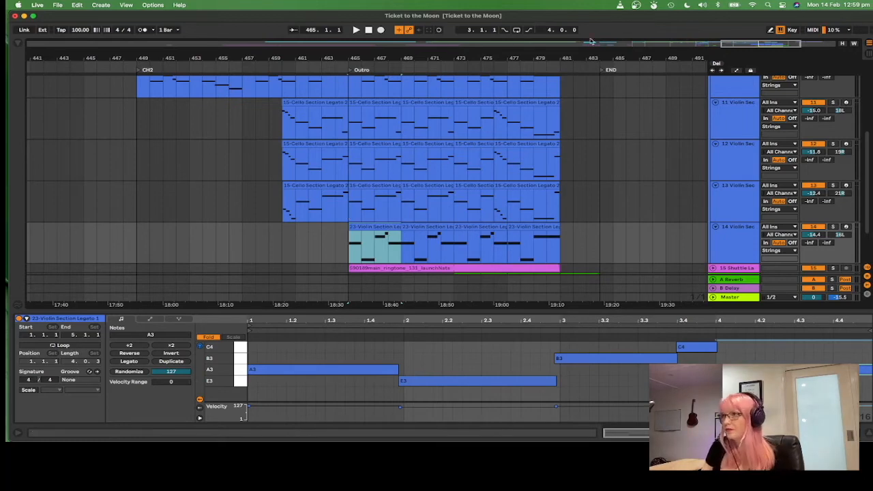
pyautogui.scroll(4, 692, 129)
pyautogui.scroll(4, 766, 128)
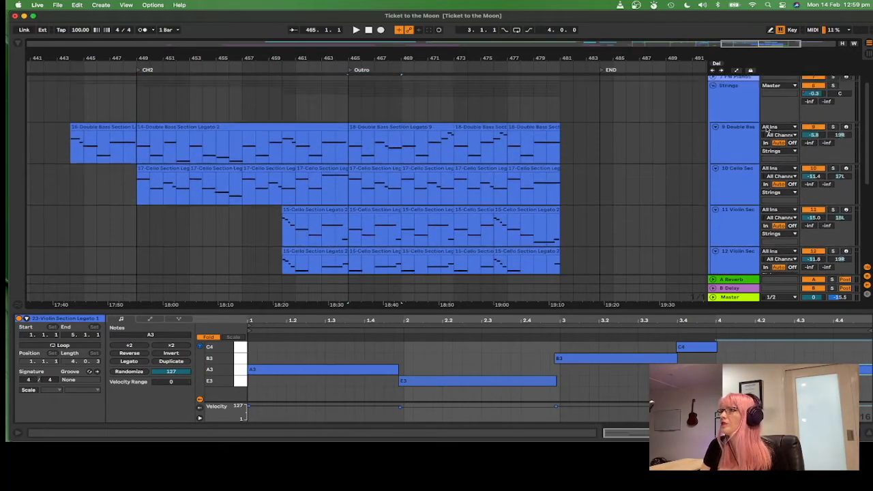
pyautogui.scroll(-10, 766, 128)
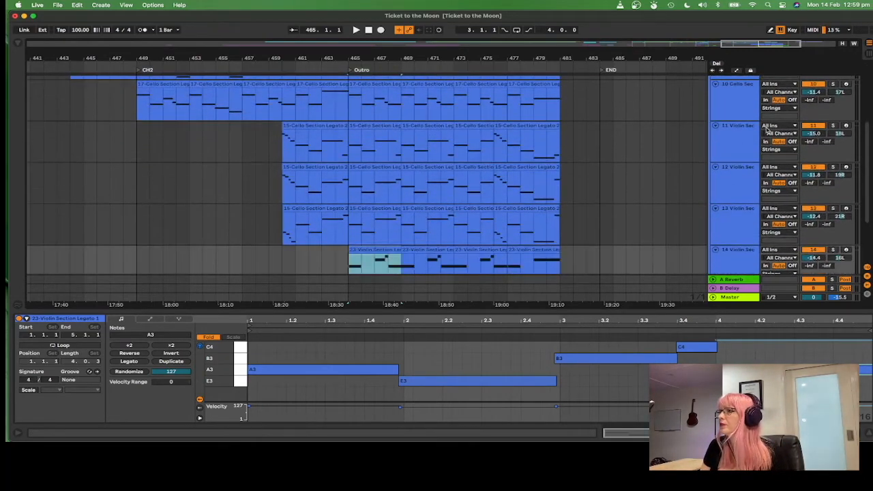
pyautogui.scroll(2, 765, 130)
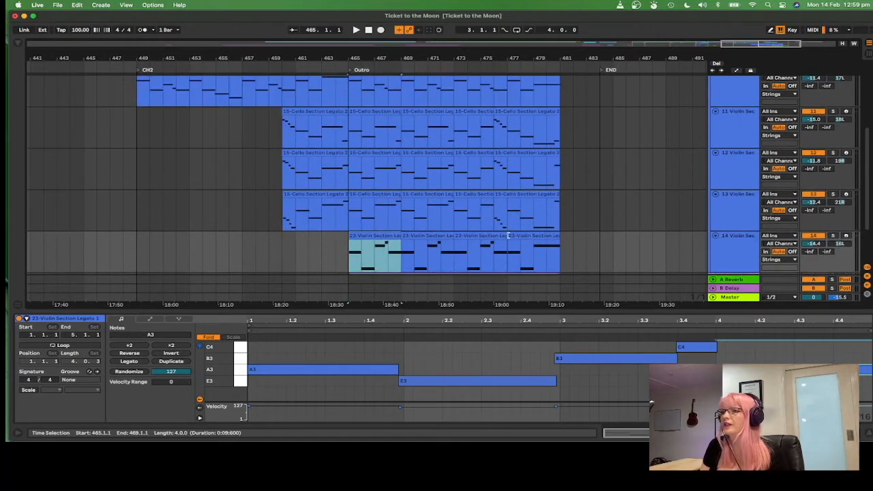
# Step: Play the arrangement from bar 465 to hear the Outro violin part
pyautogui.click(347, 270)
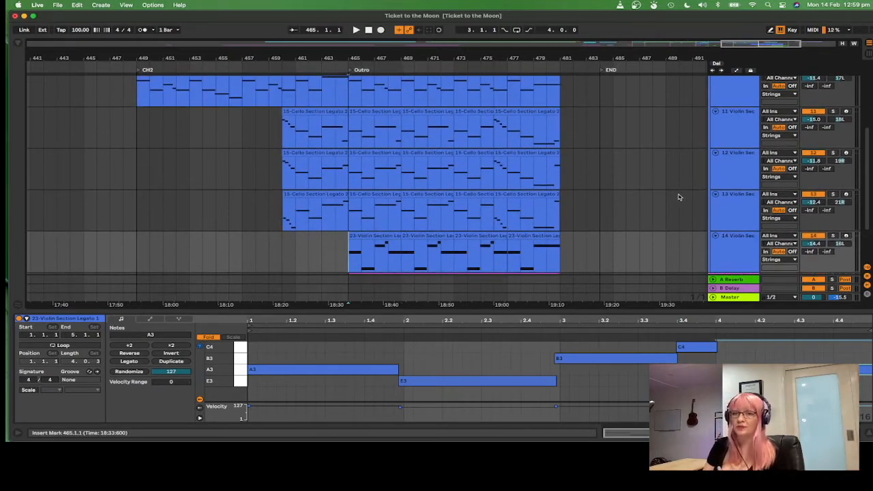
pyautogui.press('space')
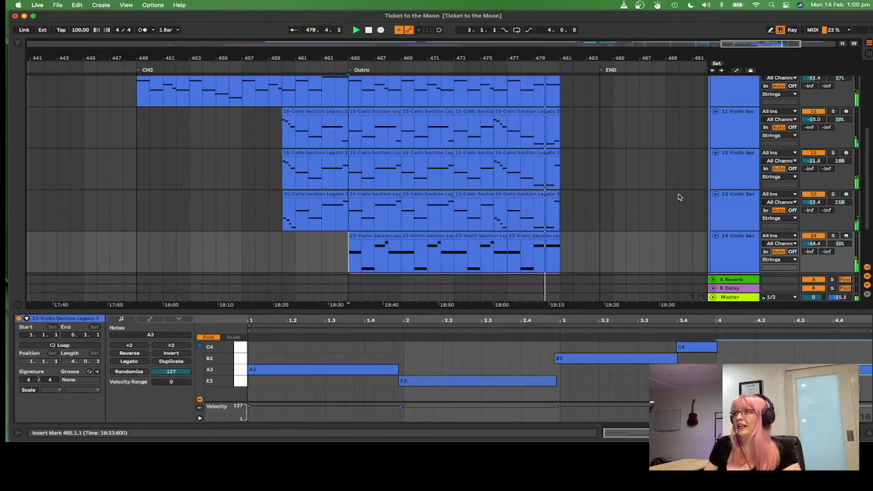
pyautogui.scroll(-1, 679, 197)
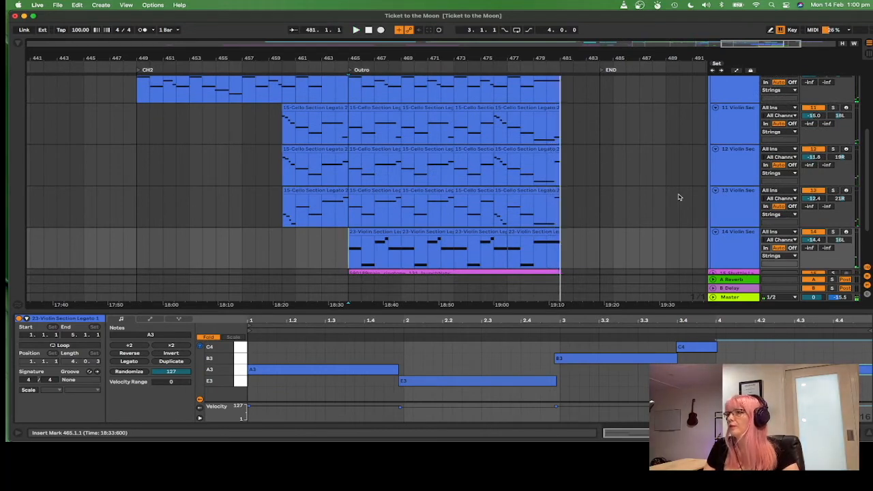
pyautogui.scroll(-4, 679, 197)
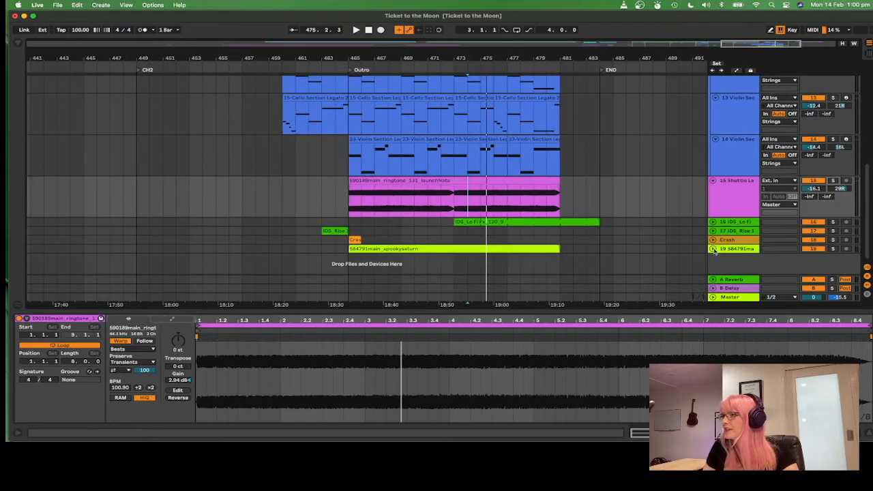
# Step: Expand the audio effect tracks, solo track 19 and select its 584791main_spookysaturn clip
pyautogui.click(712, 249)
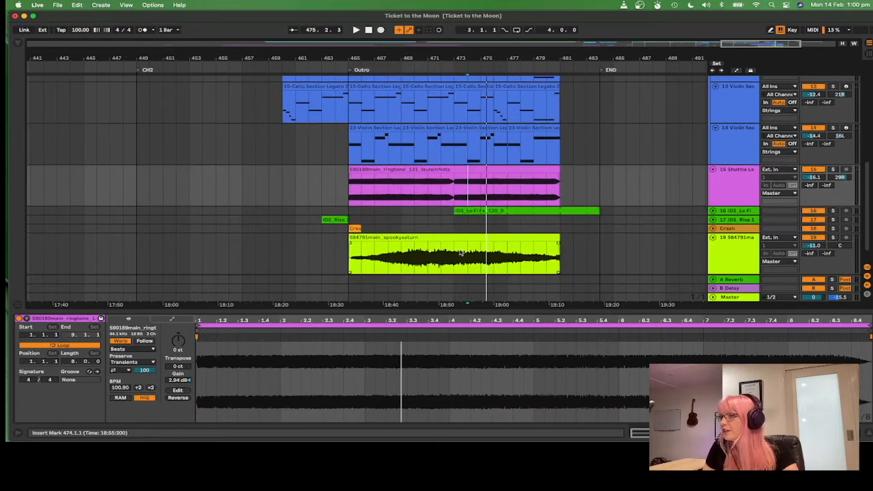
pyautogui.click(833, 237)
pyautogui.click(469, 263)
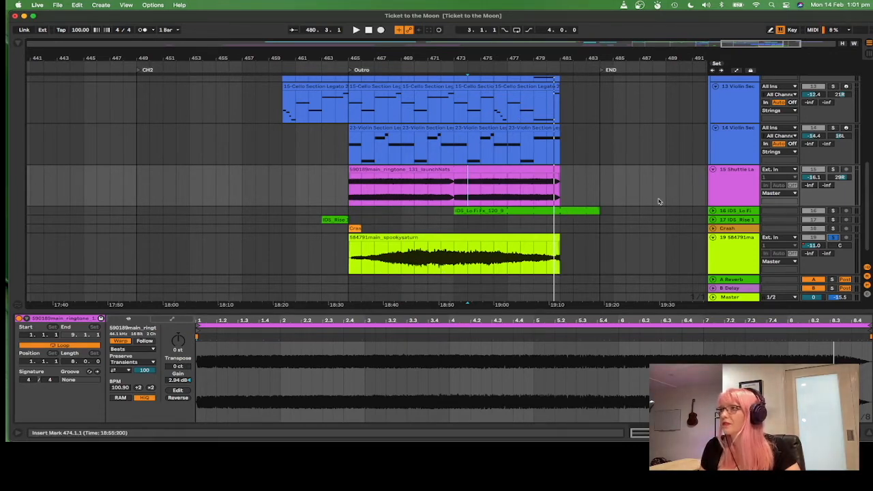
# Step: Select the Strings group tracks, then collapse and re-expand the Strings group
pyautogui.scroll(10, 659, 201)
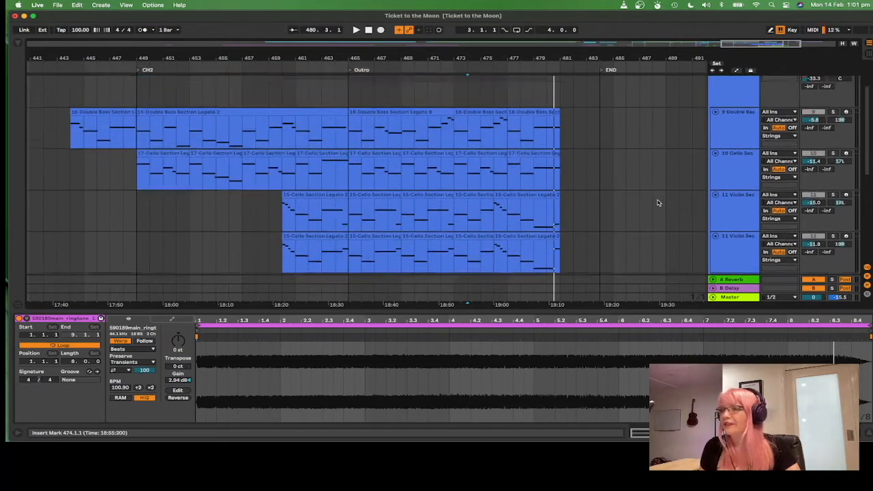
pyautogui.scroll(-4, 658, 202)
pyautogui.scroll(3, 658, 204)
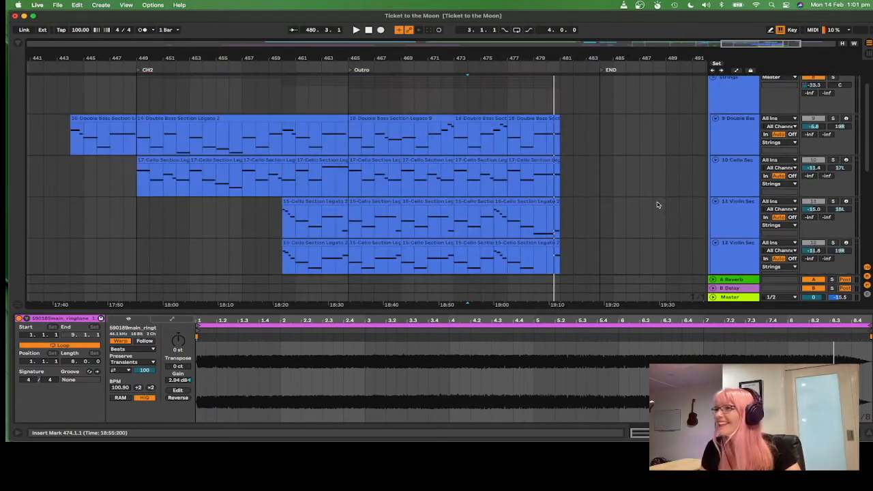
pyautogui.scroll(-2, 658, 205)
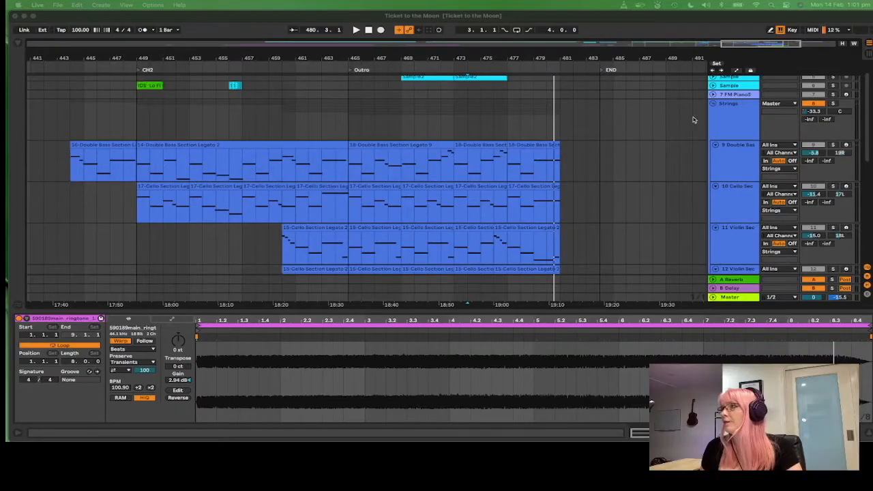
pyautogui.click(732, 108)
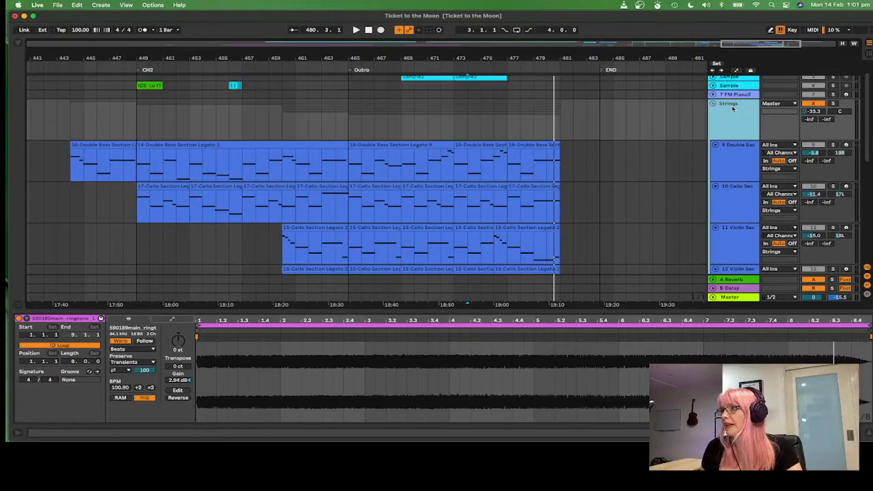
pyautogui.click(745, 165)
pyautogui.click(745, 216)
pyautogui.click(746, 259)
pyautogui.click(746, 269)
pyautogui.click(743, 120)
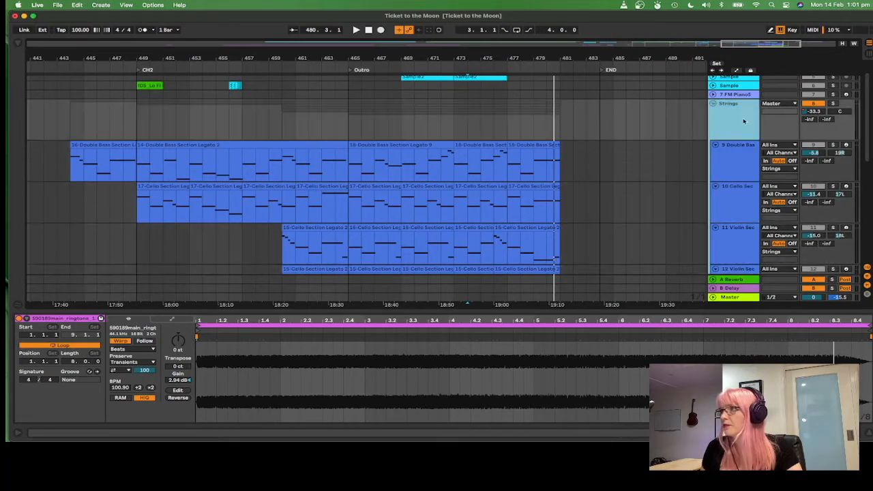
pyautogui.click(713, 103)
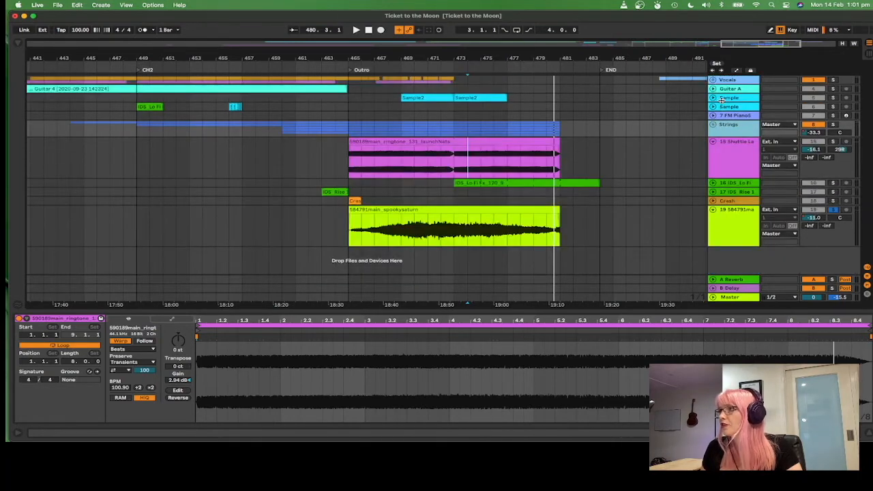
pyautogui.click(712, 124)
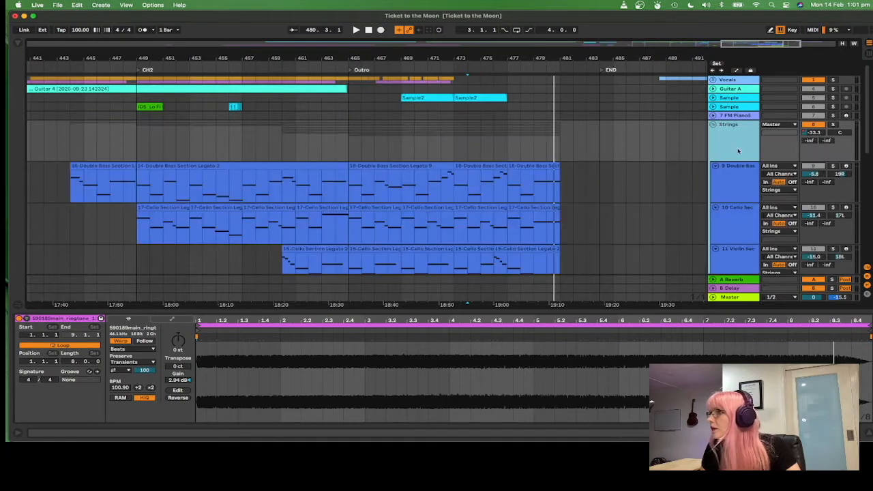
# Step: Open the Double Bass Section Legato instrument on the Double Bass Section track
pyautogui.scroll(-1, 734, 204)
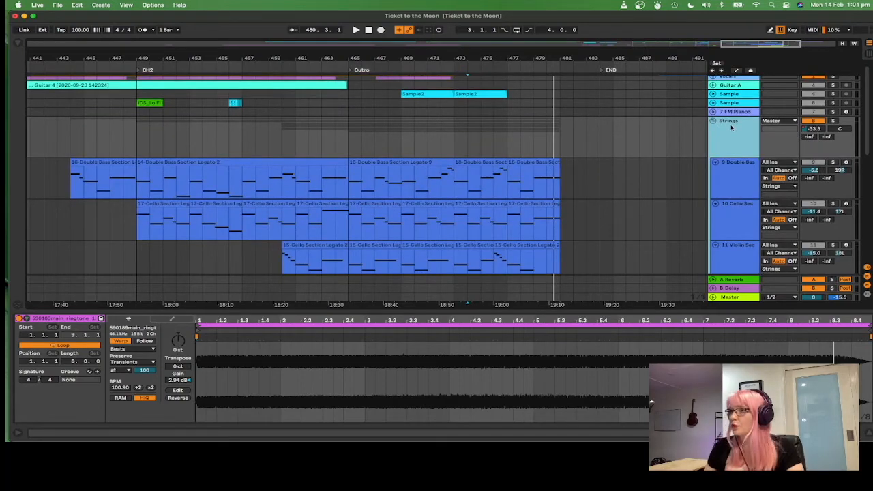
pyautogui.scroll(-5, 601, 219)
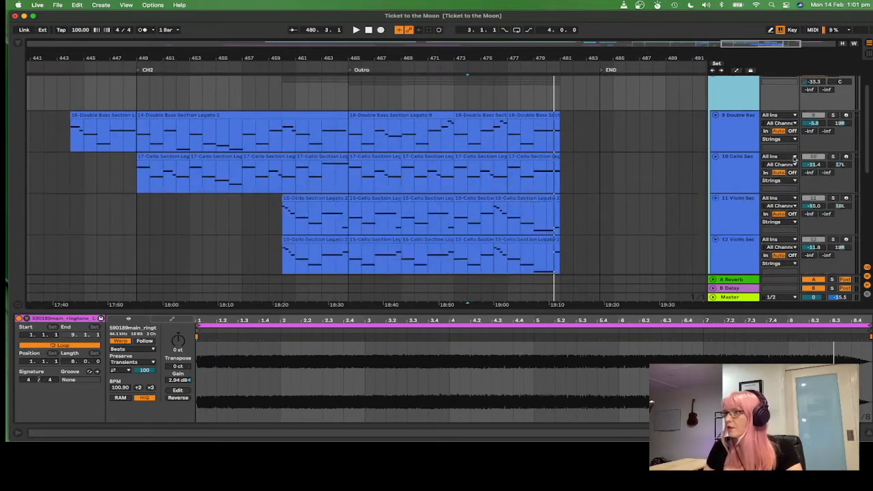
pyautogui.click(745, 139)
pyautogui.doubleClick(745, 137)
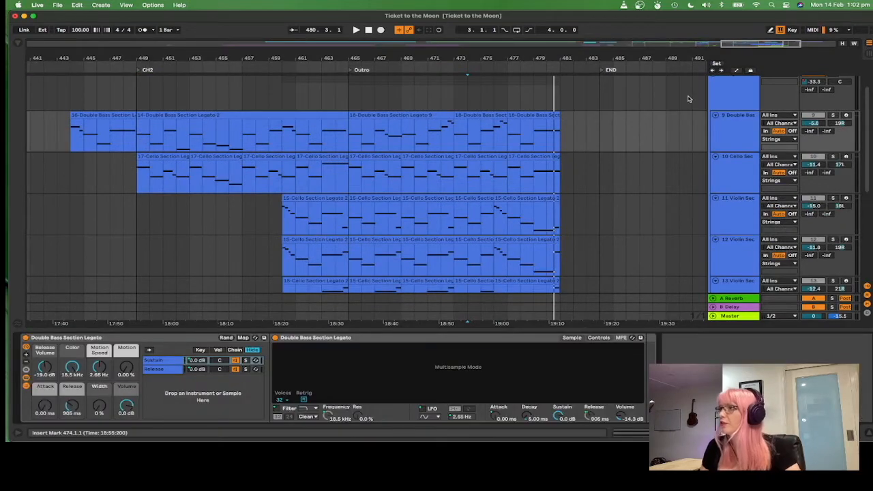
# Step: Select the Strings group track, place the start marker at bar 465, and bring up the group's Reverb device
pyautogui.scroll(2, 652, 166)
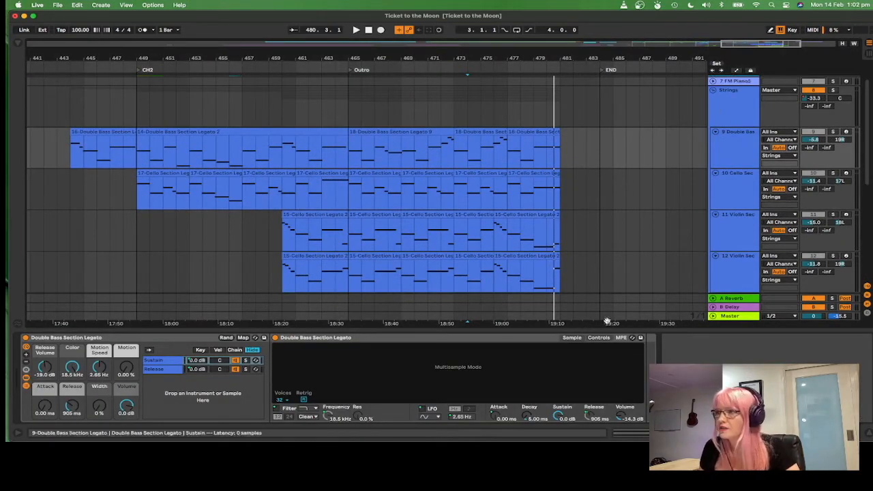
pyautogui.click(735, 101)
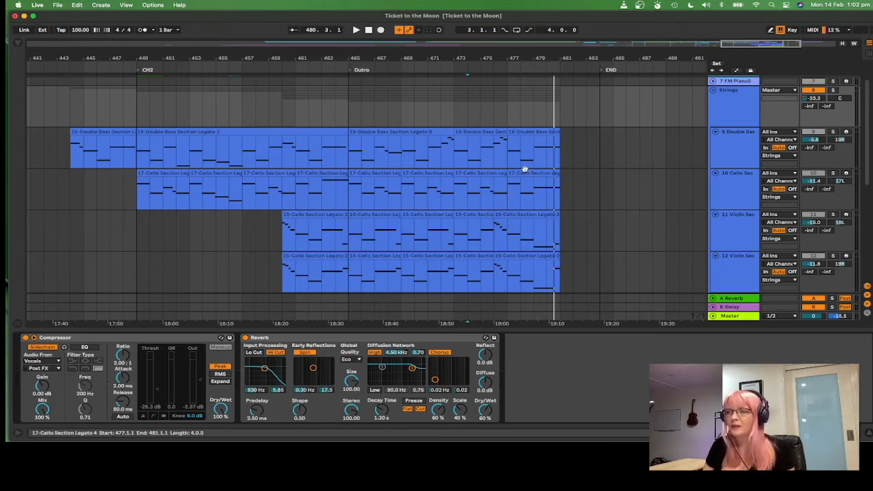
pyautogui.click(352, 203)
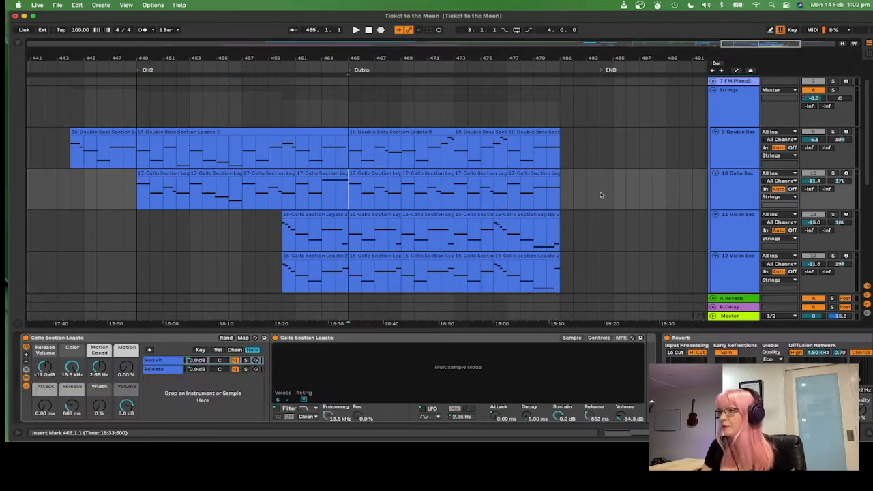
pyautogui.click(741, 121)
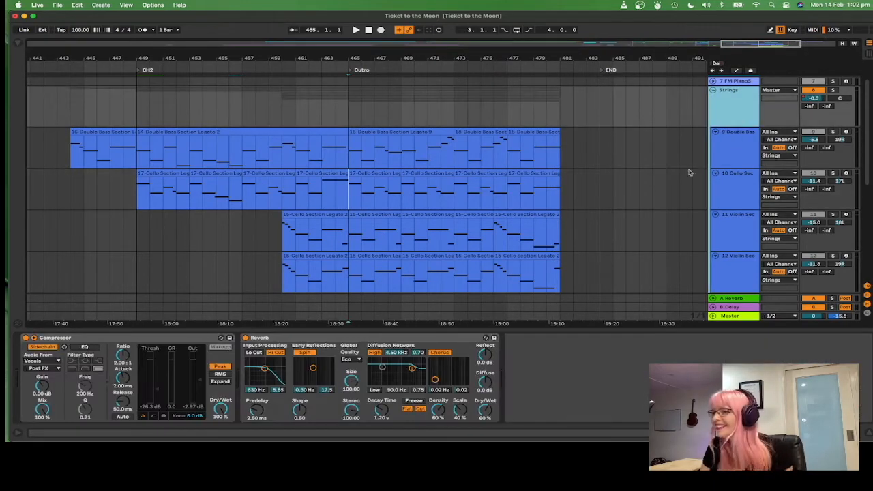
pyautogui.click(298, 339)
# Step: Play from bar 465 while switching the Strings group's Reverb off and back on twice to compare
pyautogui.scroll(-3, 361, 165)
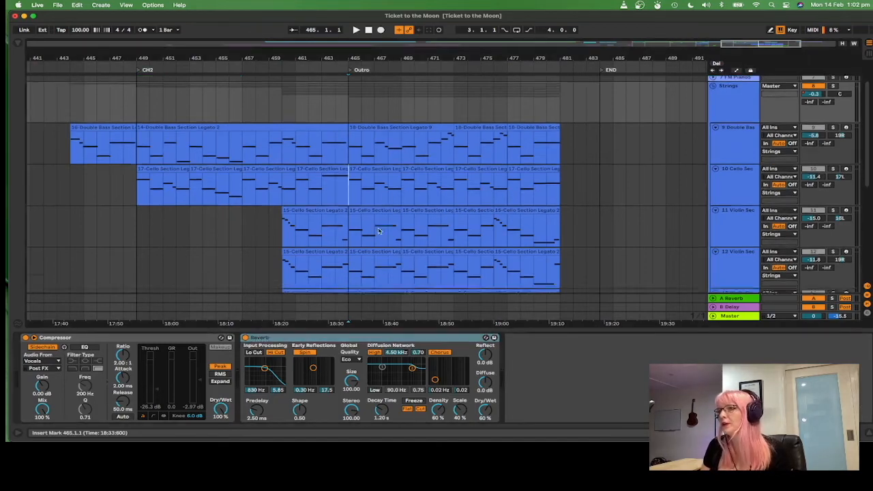
pyautogui.scroll(1, 350, 225)
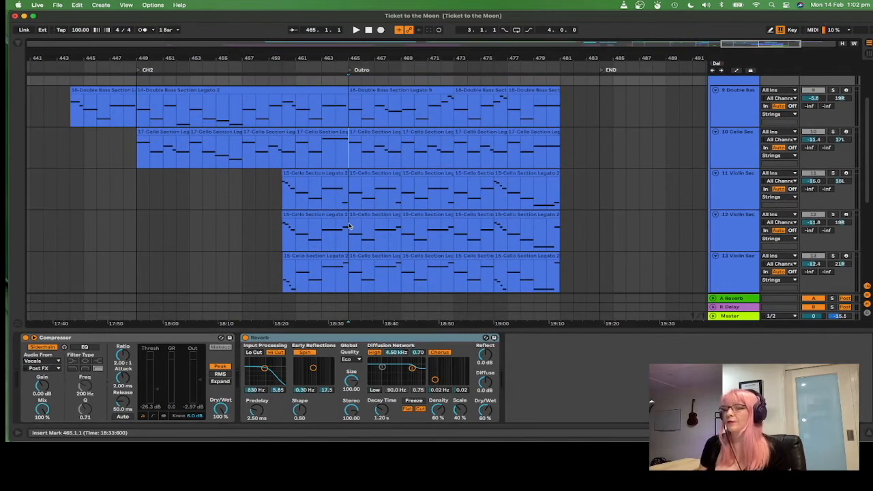
pyautogui.scroll(1, 658, 236)
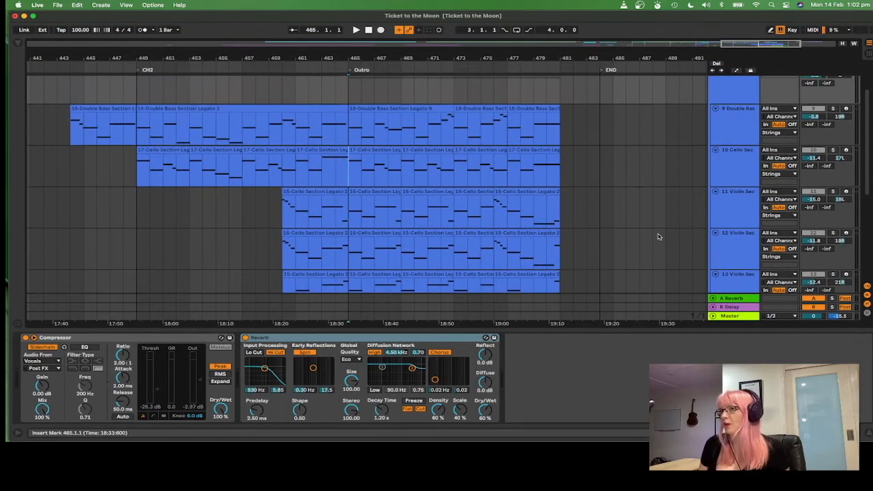
pyautogui.scroll(1, 640, 226)
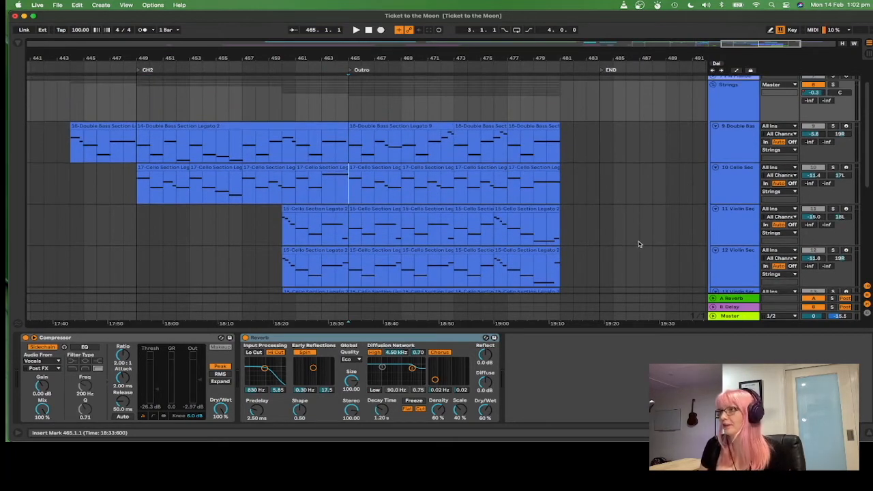
pyautogui.scroll(1, 708, 167)
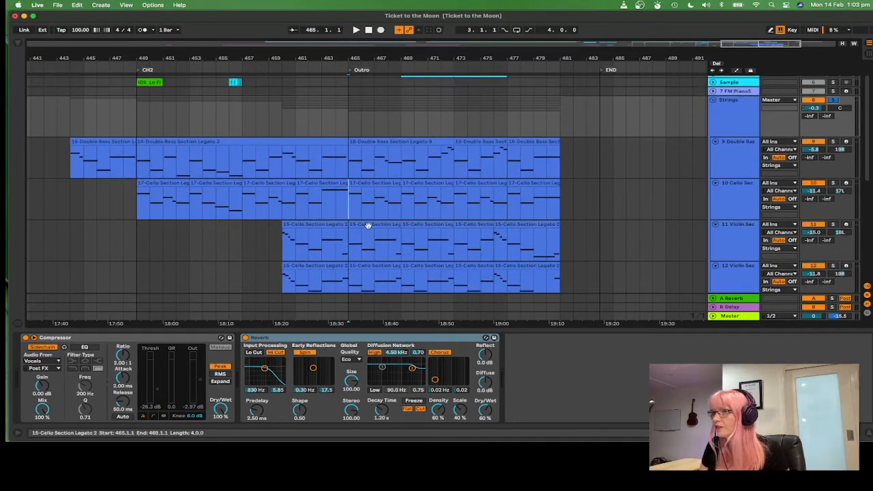
pyautogui.press('space')
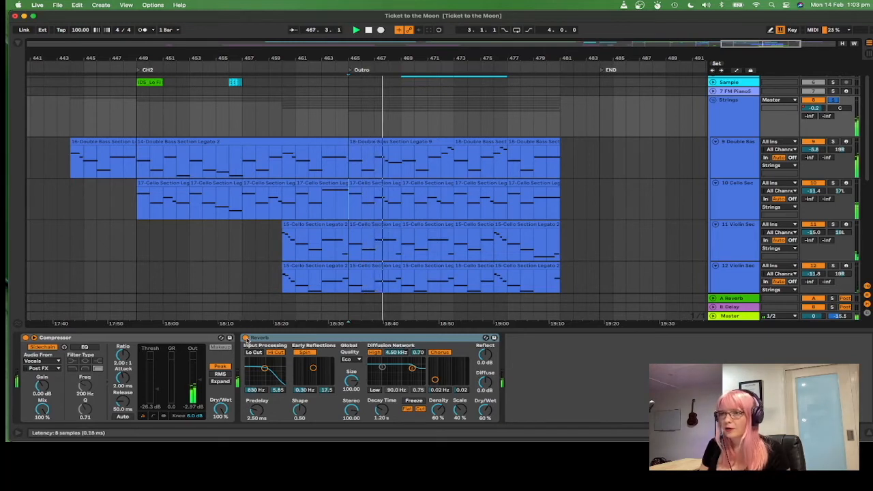
pyautogui.click(246, 338)
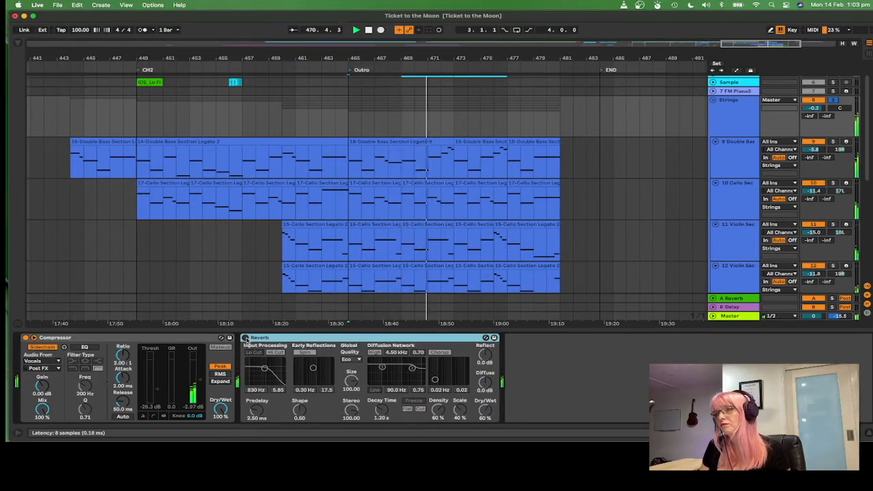
pyautogui.click(246, 338)
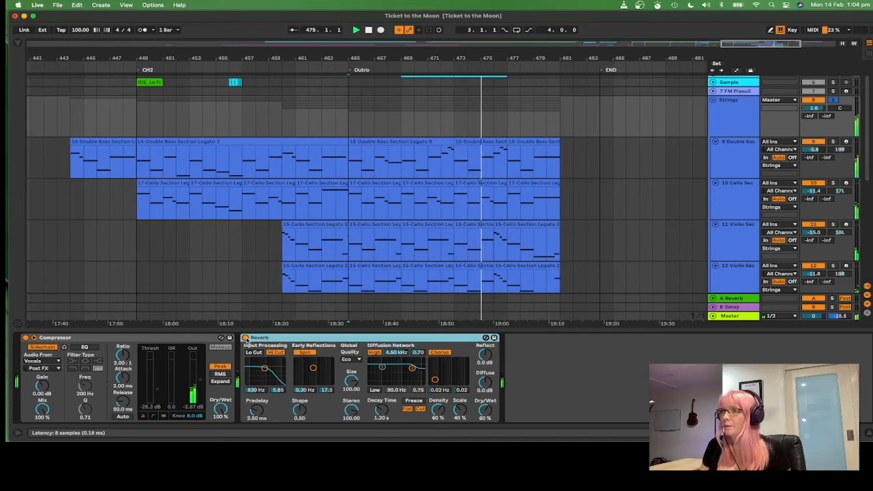
pyautogui.click(245, 337)
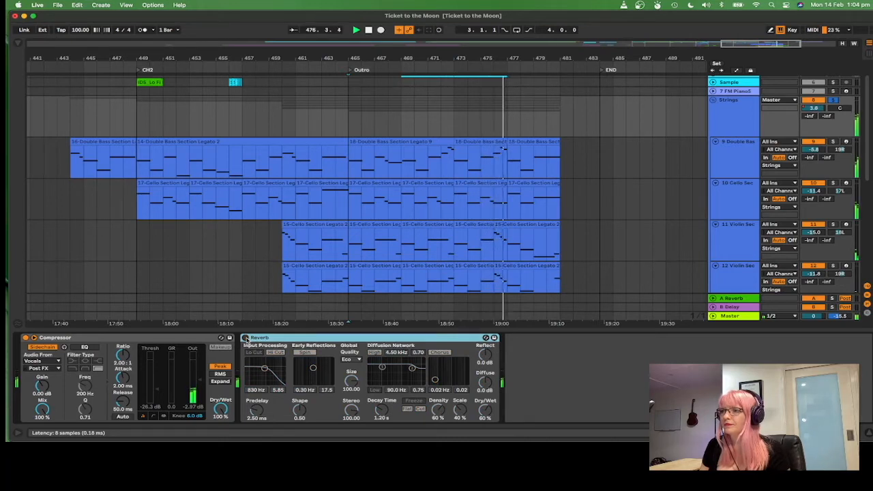
pyautogui.click(245, 338)
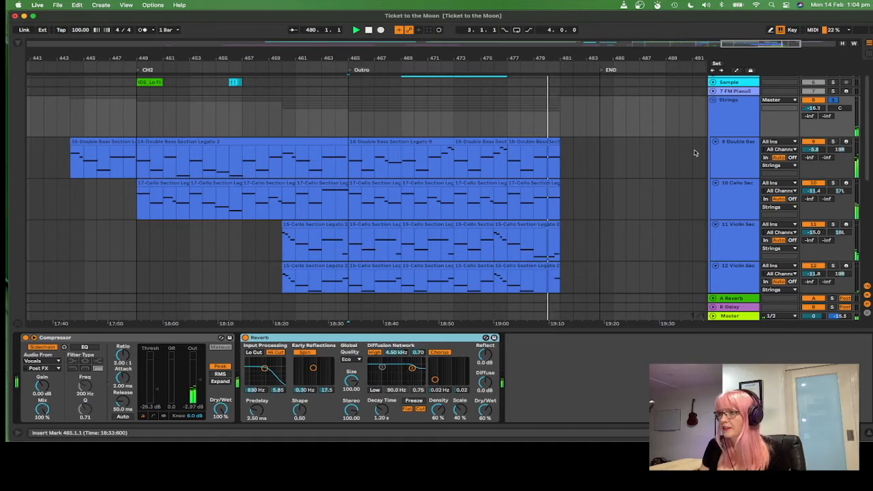
# Step: Fold the 15 Shuttle and 19 584791main audio tracks and unfold the Strings group
pyautogui.scroll(-5, 612, 164)
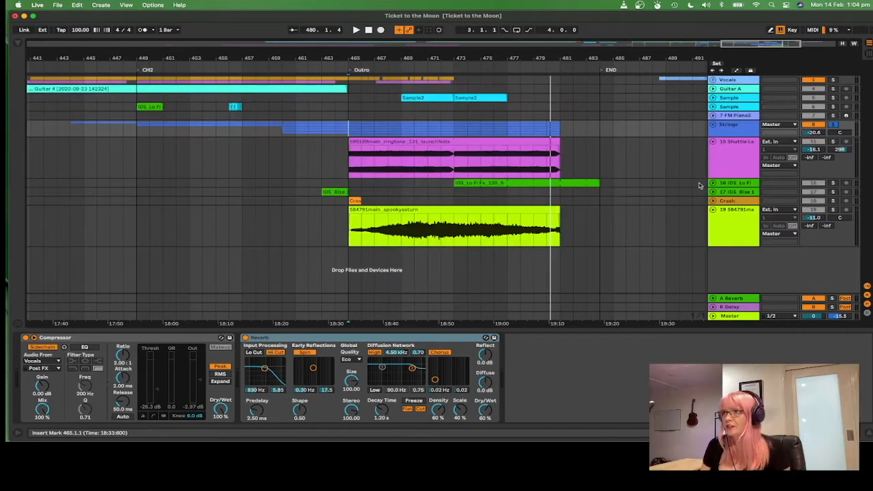
pyautogui.click(713, 141)
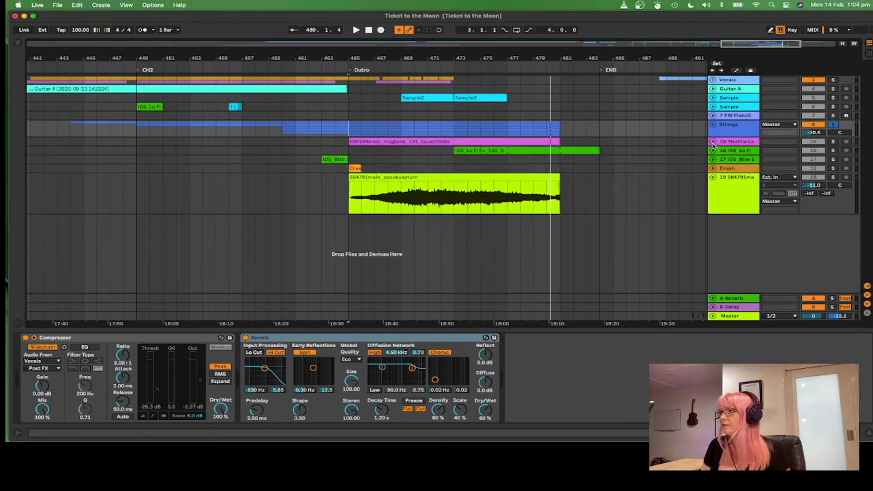
pyautogui.click(714, 177)
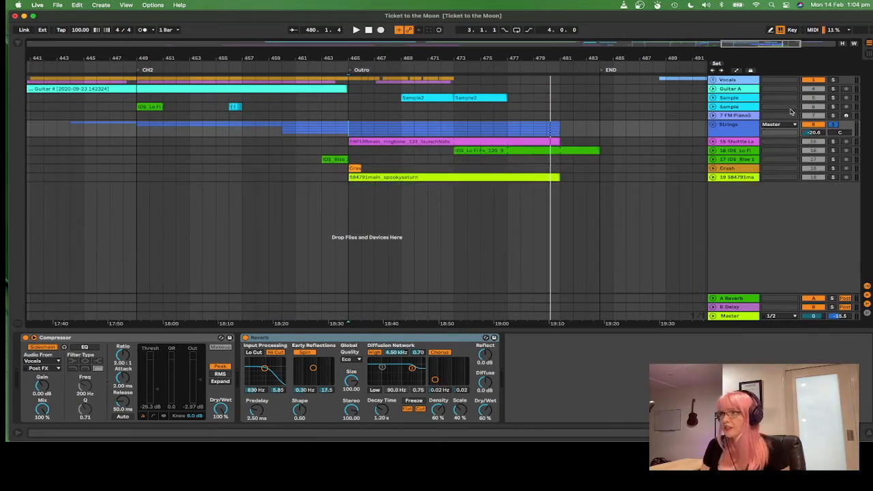
pyautogui.click(712, 124)
# Step: Zoom out to examine the string parts across the whole arrangement
pyautogui.moveTo(403, 56); pyautogui.dragTo(406, 25)
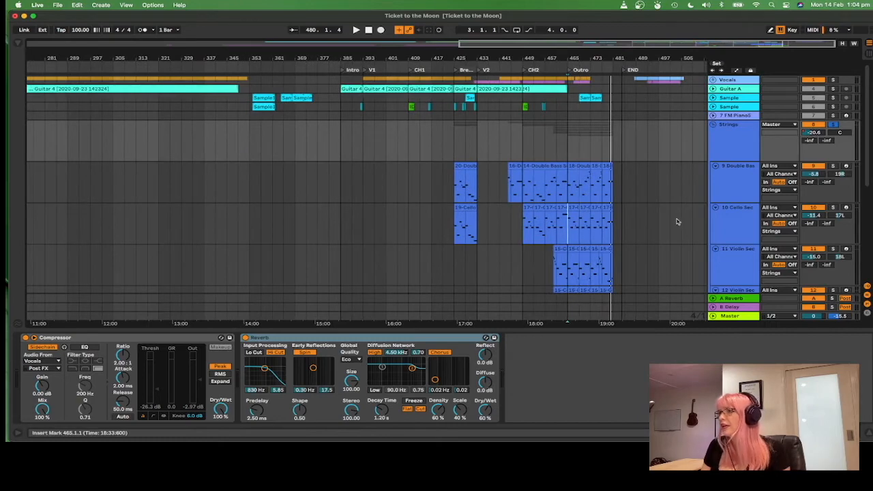
pyautogui.scroll(-5, 578, 204)
pyautogui.scroll(-5, 578, 204)
pyautogui.scroll(5, 624, 217)
pyautogui.scroll(4, 624, 217)
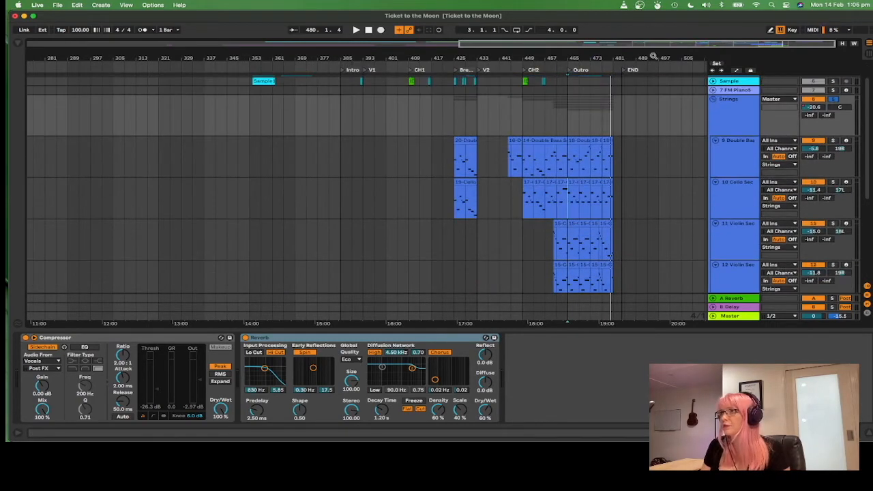
pyautogui.moveTo(646, 53); pyautogui.dragTo(646, 62)
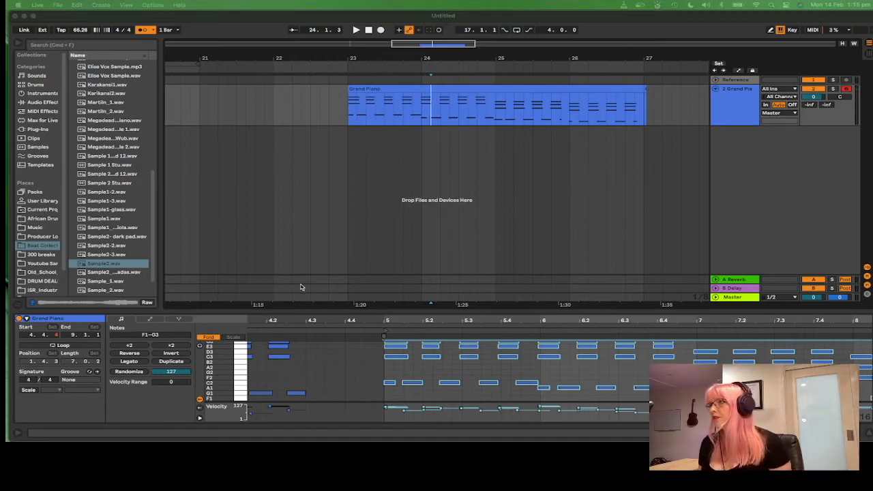
# Step: Play the Grand Piano clip from bar 23 and loop its four bars
pyautogui.click(644, 90)
pyautogui.click(645, 90)
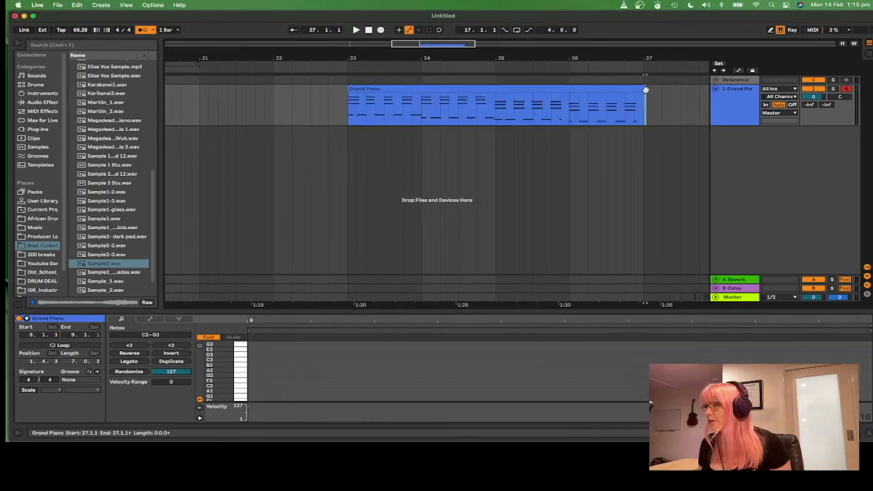
pyautogui.click(351, 123)
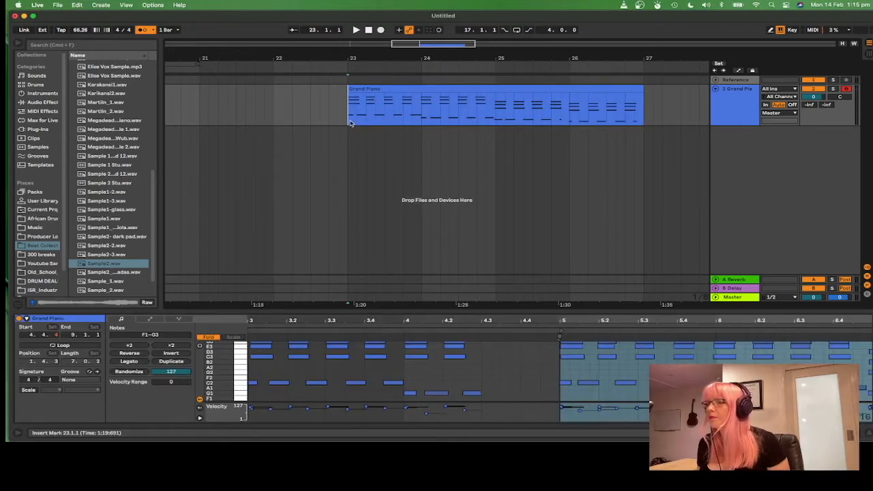
pyautogui.press('space')
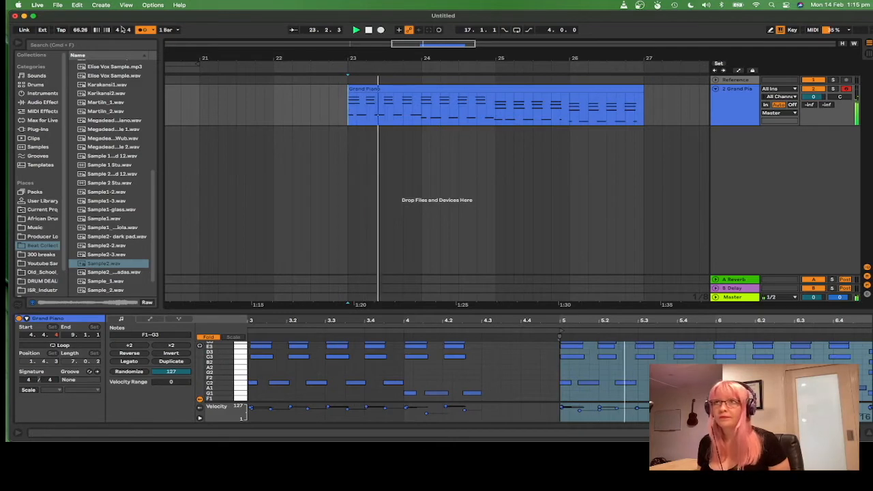
pyautogui.click(142, 31)
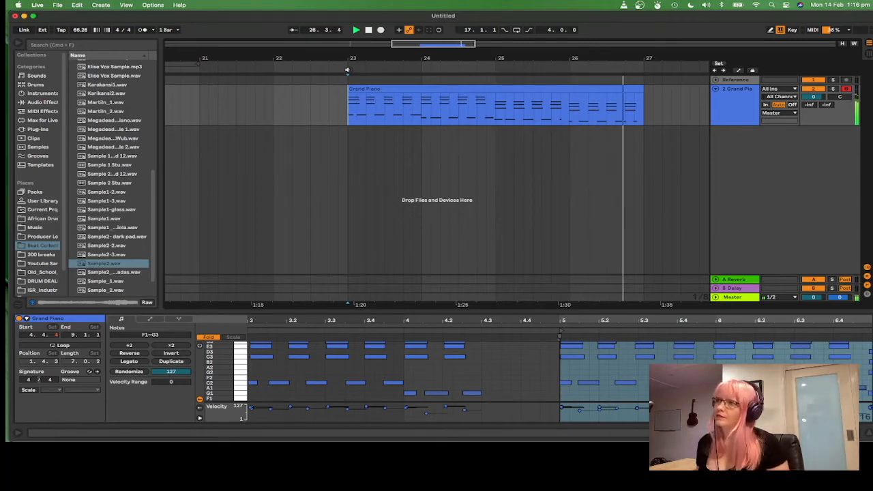
pyautogui.click(528, 92)
pyautogui.press('super+l')
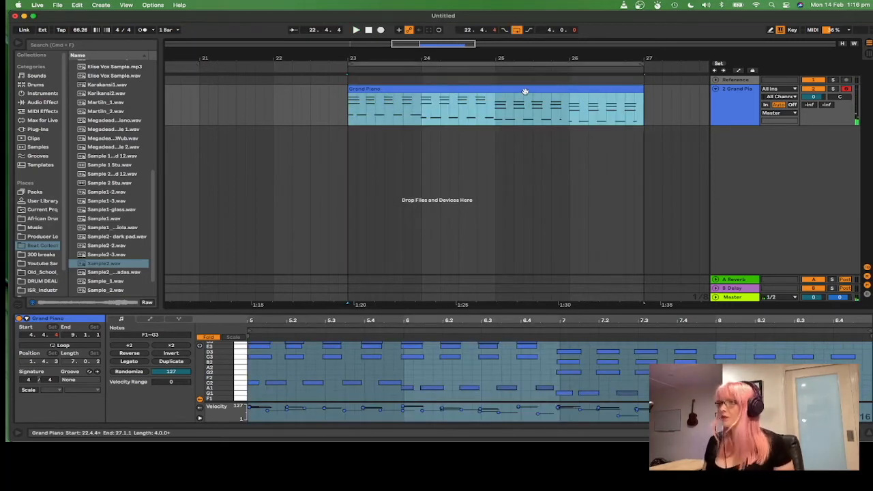
# Step: Add a locator at bar 23 and name it Cmaj
pyautogui.rightClick(345, 71)
pyautogui.click(369, 92)
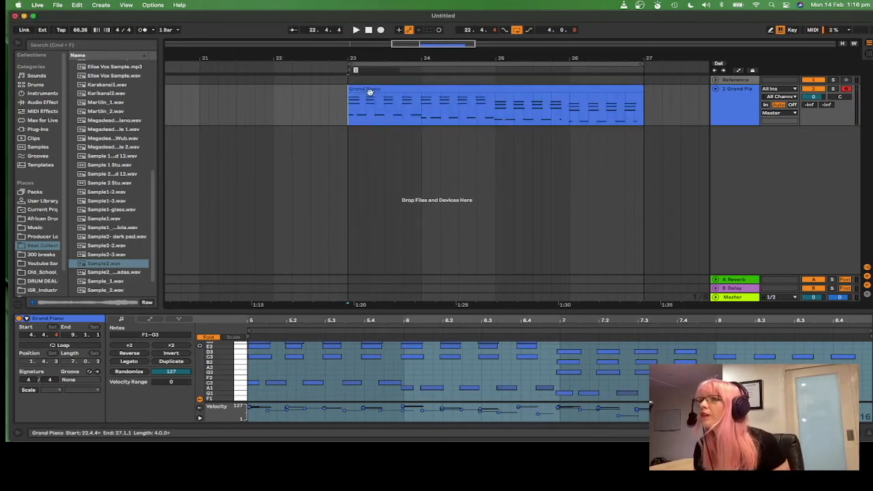
pyautogui.write('Cmaj')
pyautogui.click(430, 102)
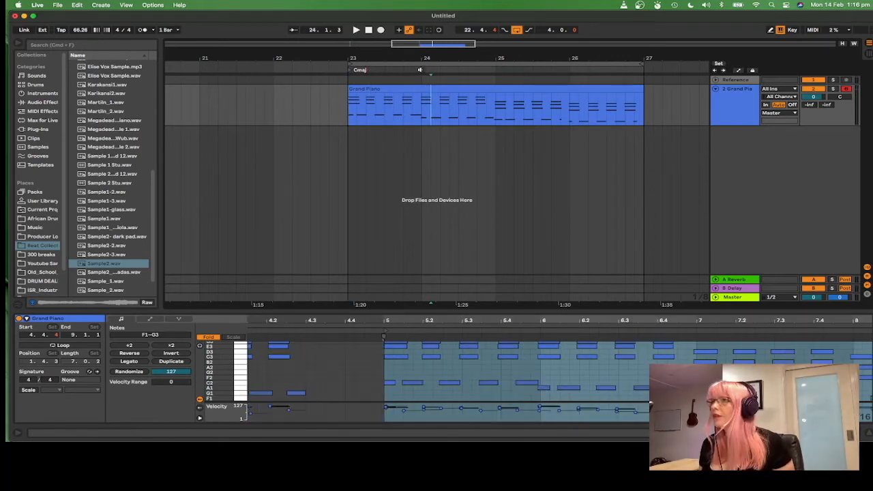
# Step: Add a locator at bar 24 and name it Amin
pyautogui.rightClick(420, 70)
pyautogui.click(436, 91)
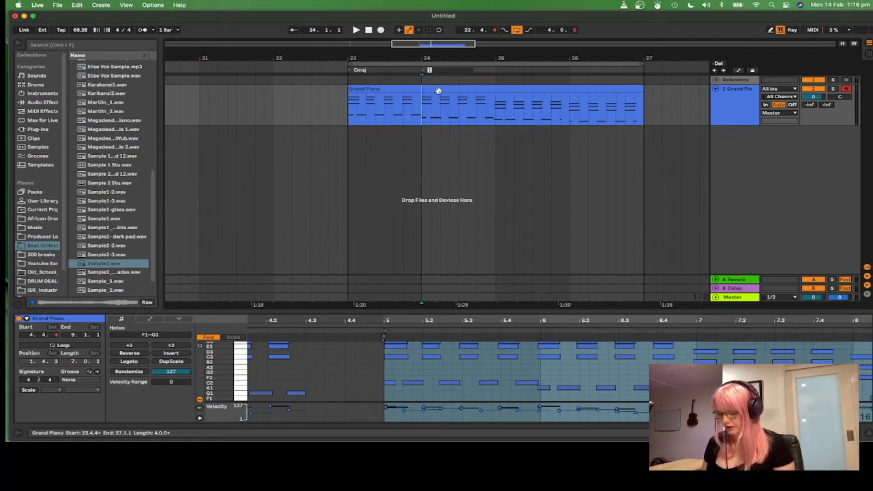
pyautogui.write('Amin')
pyautogui.click(539, 161)
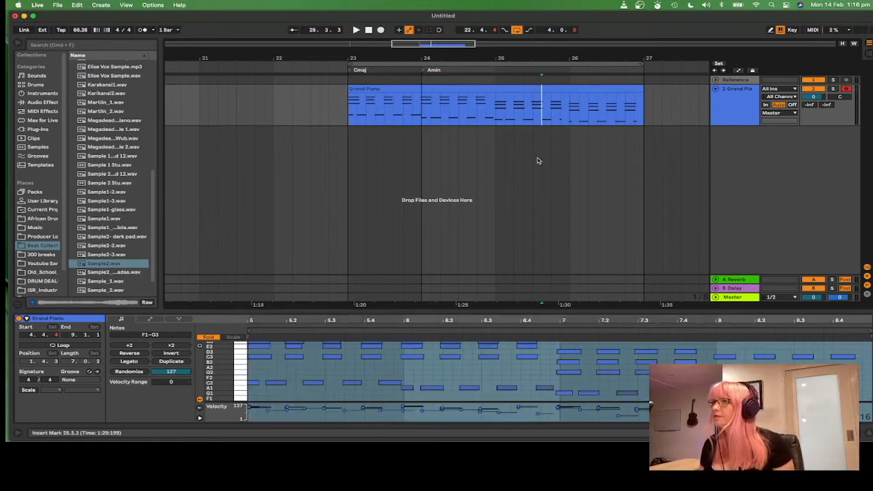
# Step: Add a locator at bar 25 and name it Gmaj
pyautogui.rightClick(495, 70)
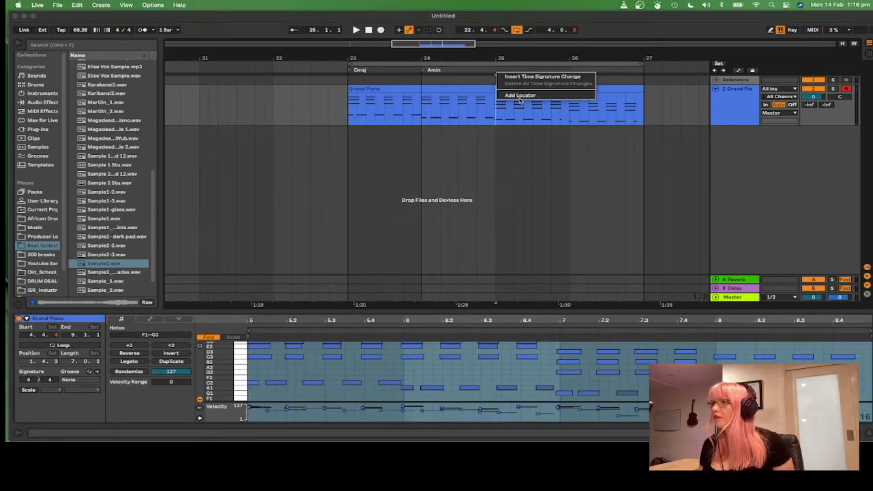
pyautogui.click(517, 93)
pyautogui.click(549, 193)
# Step: Add a locator at bar 26 named Fmaj, then return the start marker to bar 23
pyautogui.rightClick(570, 70)
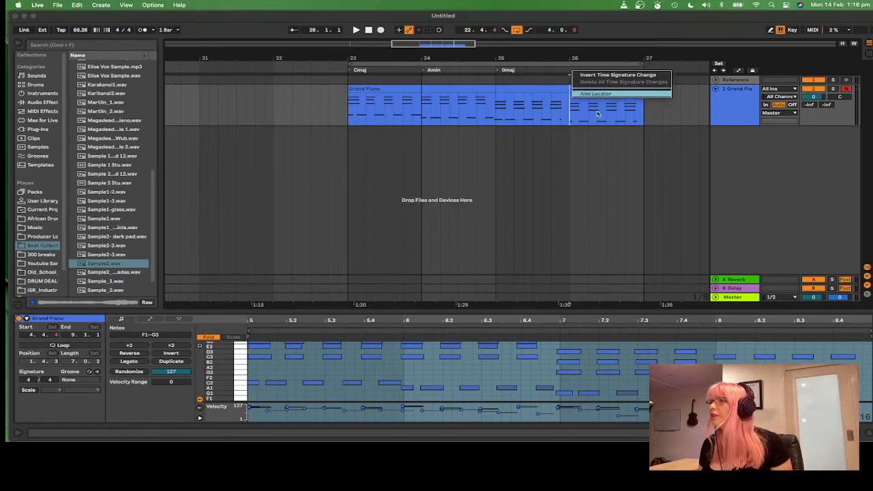
pyautogui.click(598, 95)
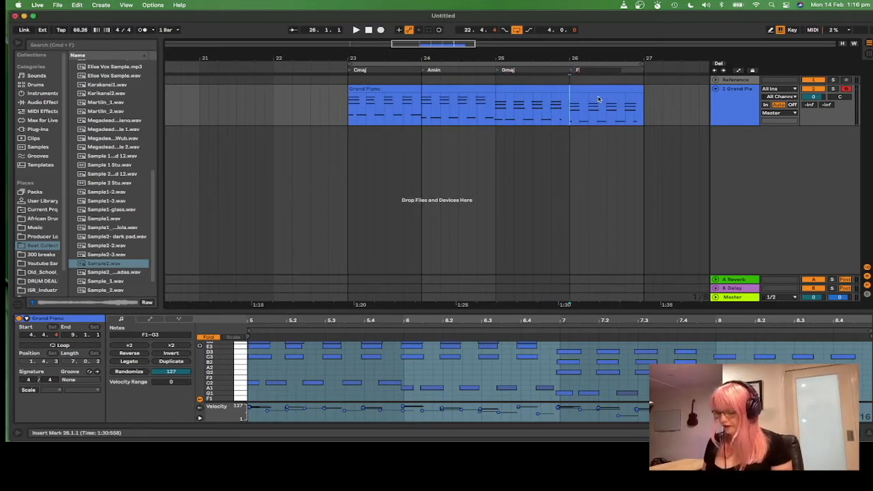
pyautogui.click(591, 103)
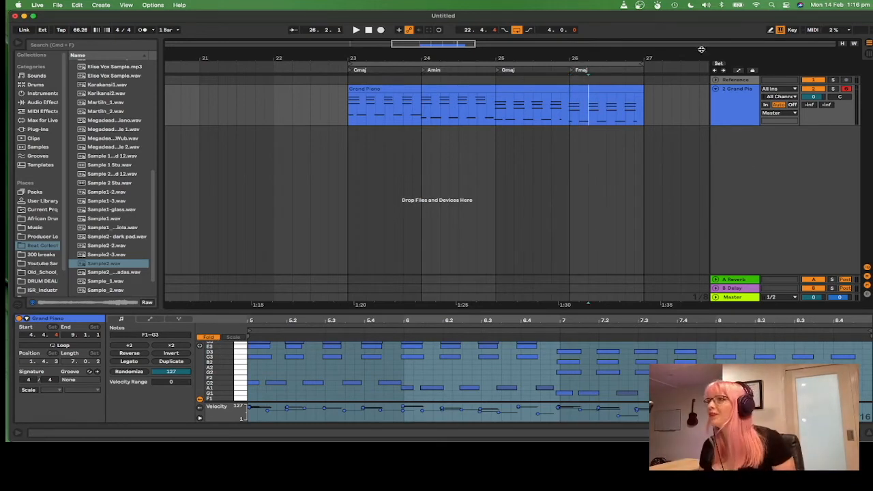
pyautogui.click(728, 114)
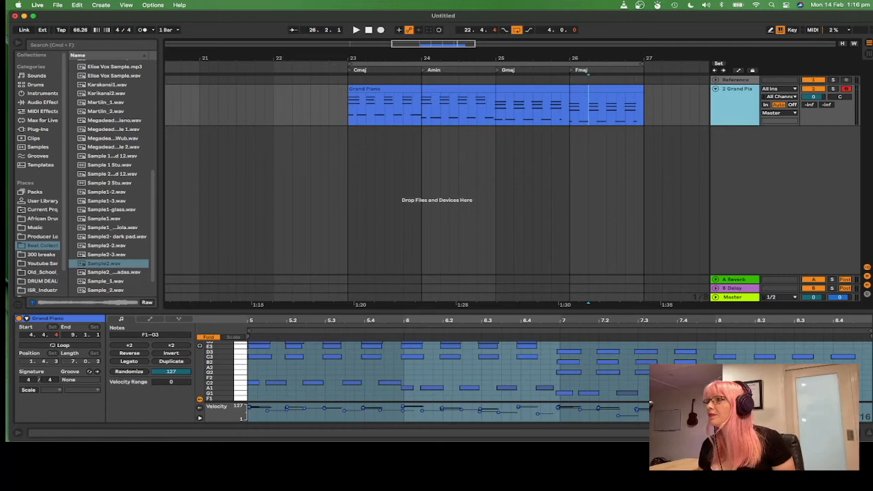
pyautogui.click(352, 108)
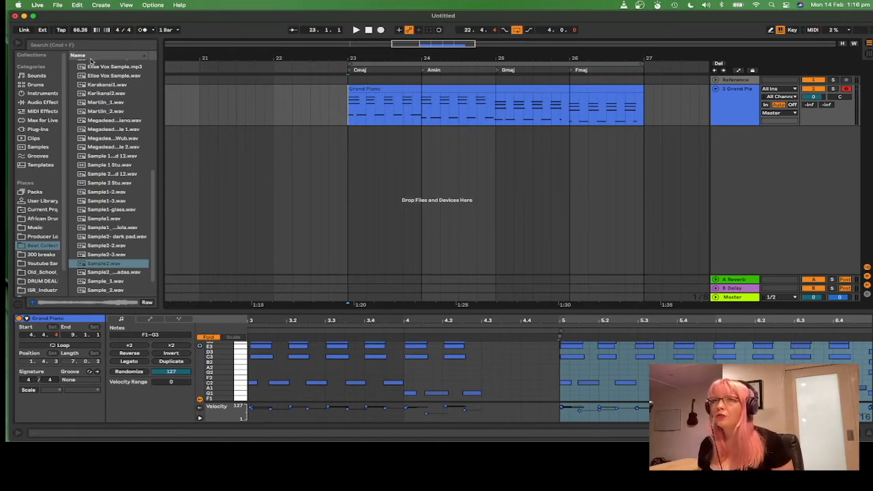
# Step: Open the Sounds category's orchestral presets and audition the double bass presets
pyautogui.click(38, 77)
pyautogui.scroll(4, 118, 107)
pyautogui.moveTo(153, 107); pyautogui.dragTo(152, 67)
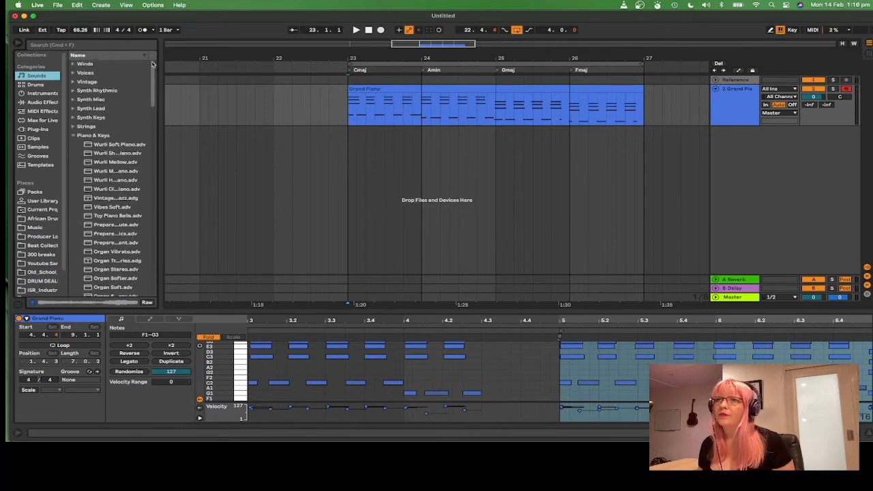
pyautogui.click(73, 136)
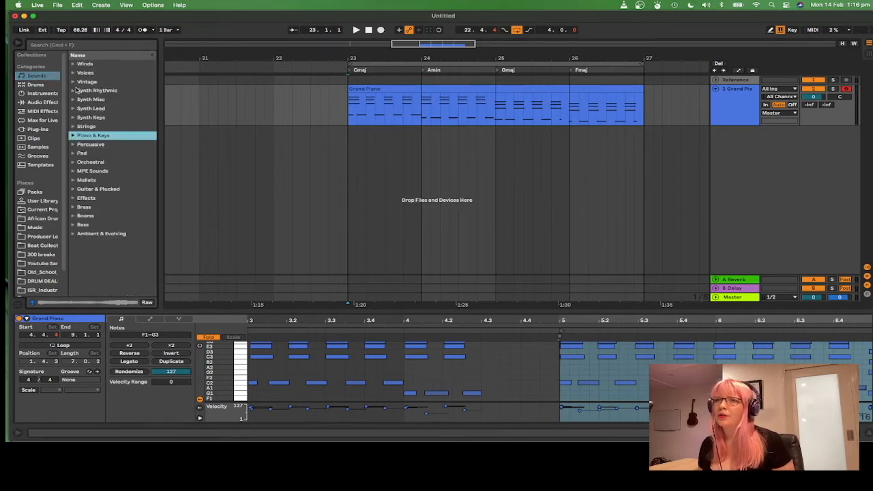
pyautogui.click(73, 163)
pyautogui.scroll(-5, 139, 262)
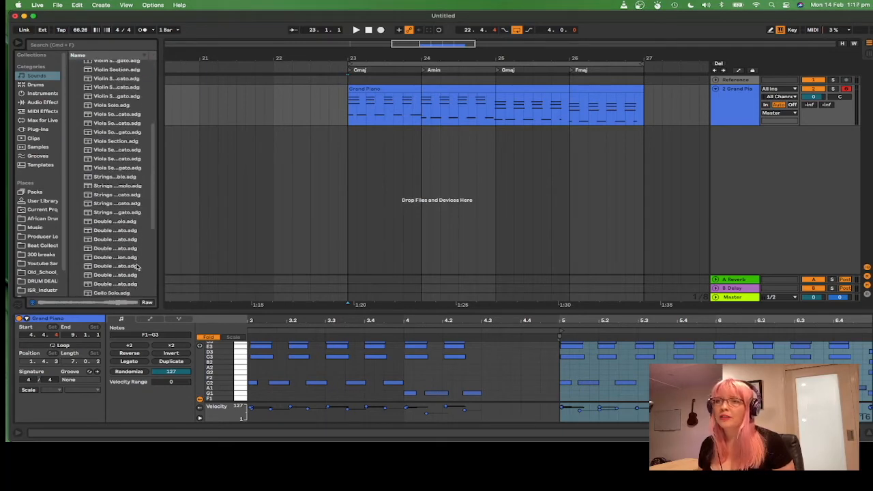
pyautogui.scroll(-1, 136, 266)
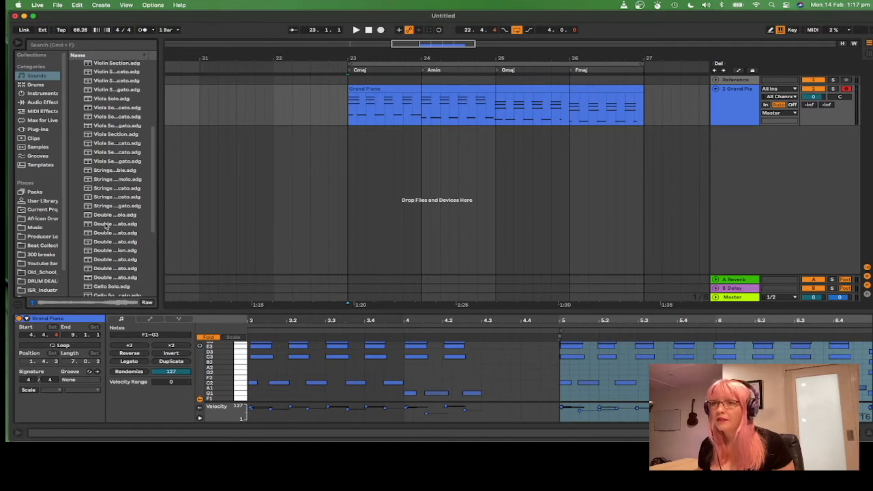
pyautogui.scroll(-1, 116, 255)
pyautogui.click(115, 259)
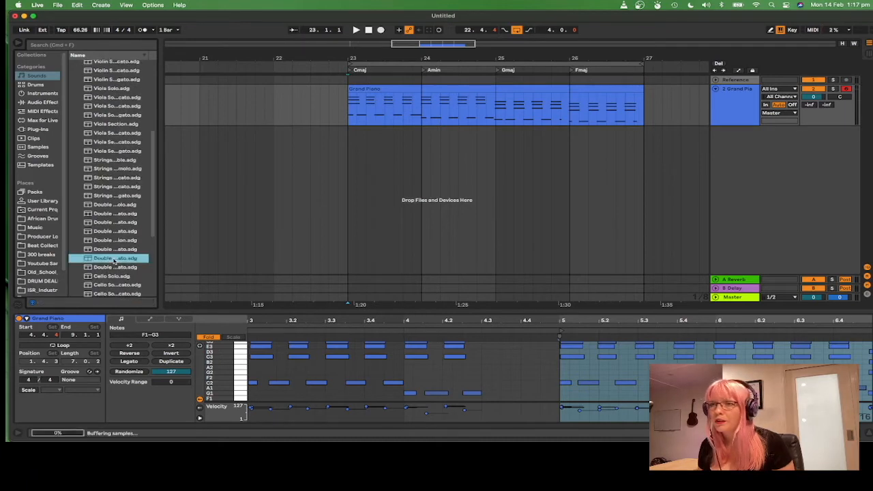
pyautogui.click(108, 249)
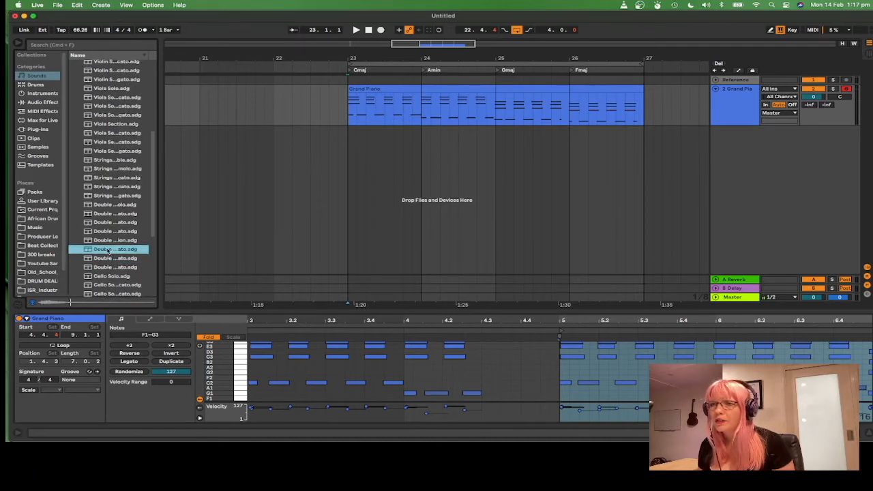
# Step: Load Double Bass Section Legato onto a new track and enlarge the track's height
pyautogui.moveTo(157, 42); pyautogui.dragTo(204, 42)
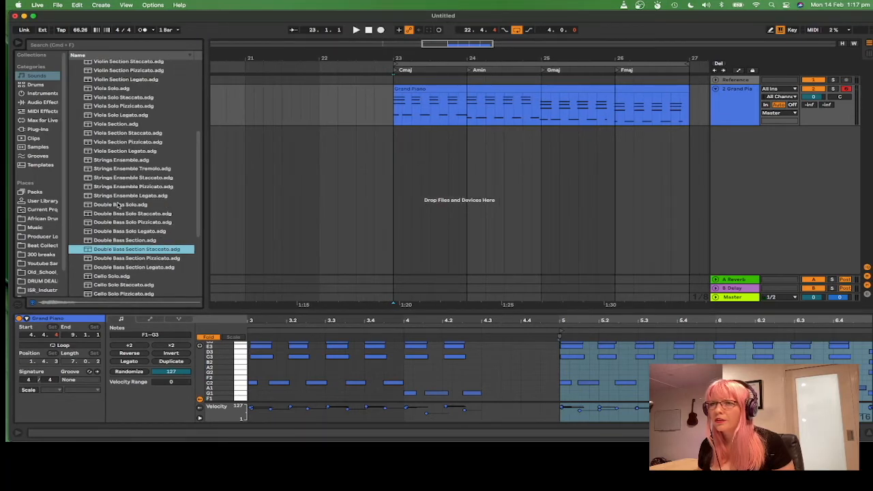
pyautogui.scroll(-1, 118, 252)
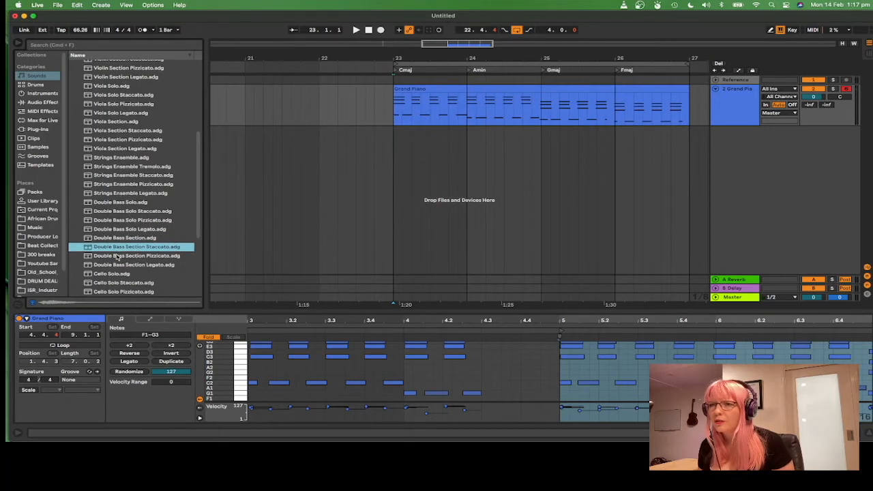
pyautogui.scroll(-1, 117, 261)
pyautogui.click(117, 255)
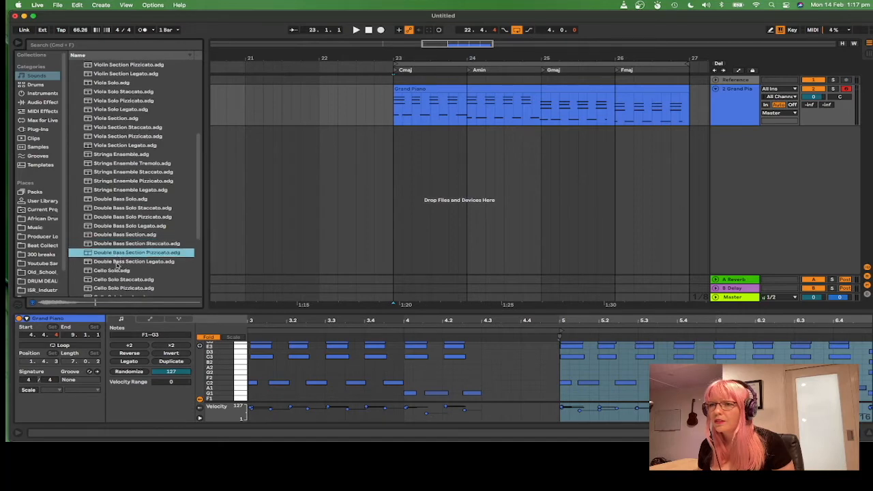
pyautogui.click(117, 262)
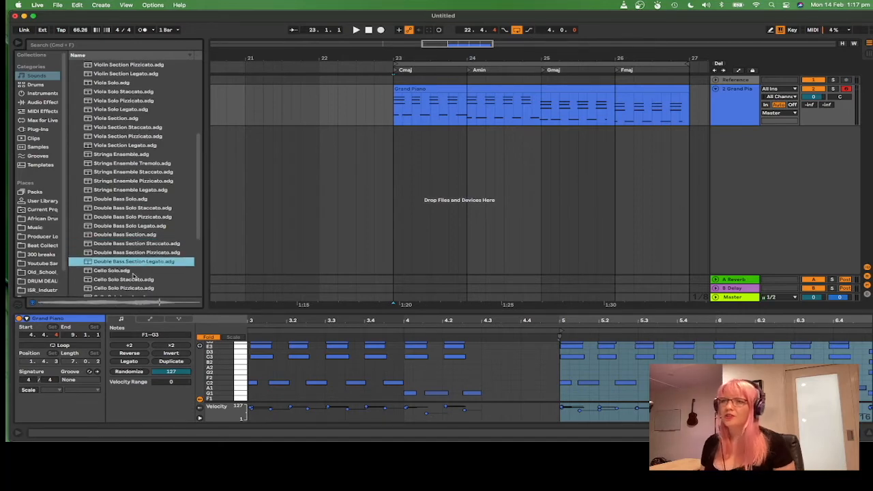
pyautogui.moveTo(126, 263); pyautogui.dragTo(407, 137)
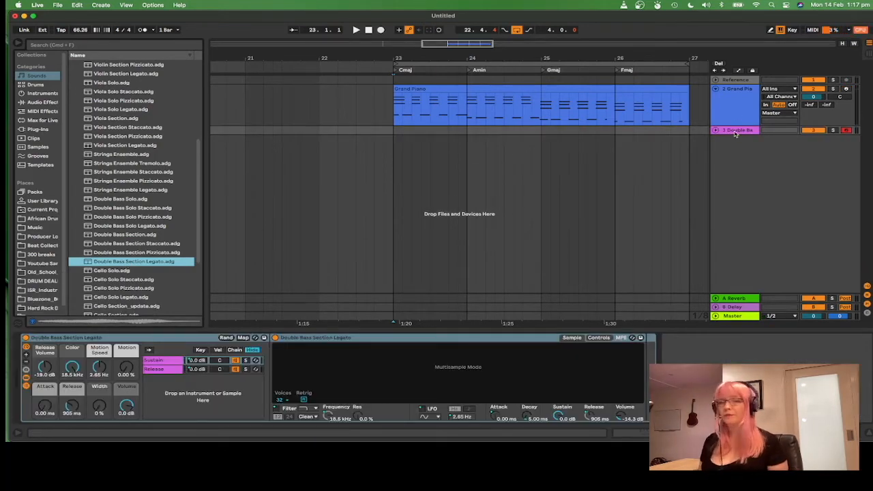
pyautogui.moveTo(717, 134); pyautogui.dragTo(717, 166)
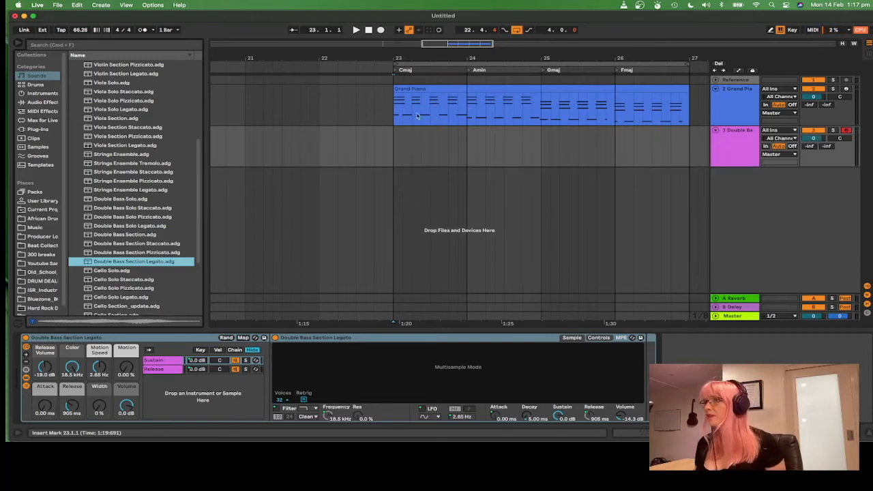
# Step: Record a double bass part on the new track from bar 23 through bar 26
pyautogui.click(394, 148)
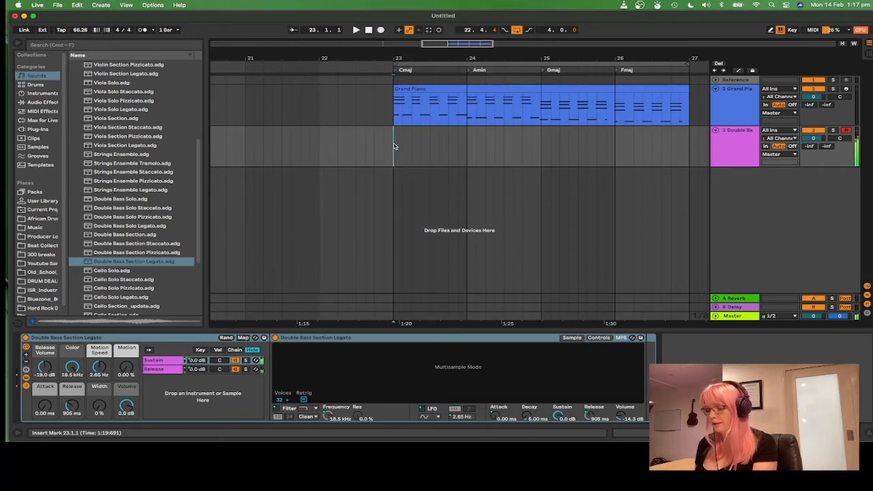
pyautogui.press('space')
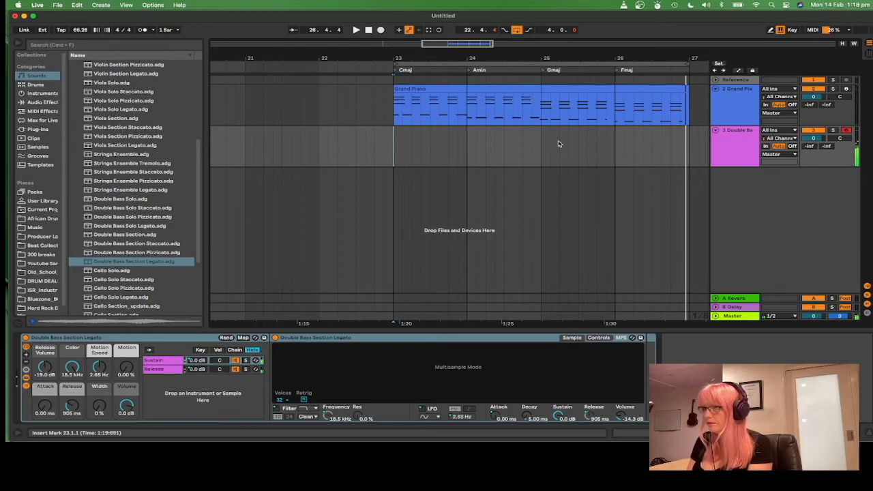
pyautogui.click(381, 30)
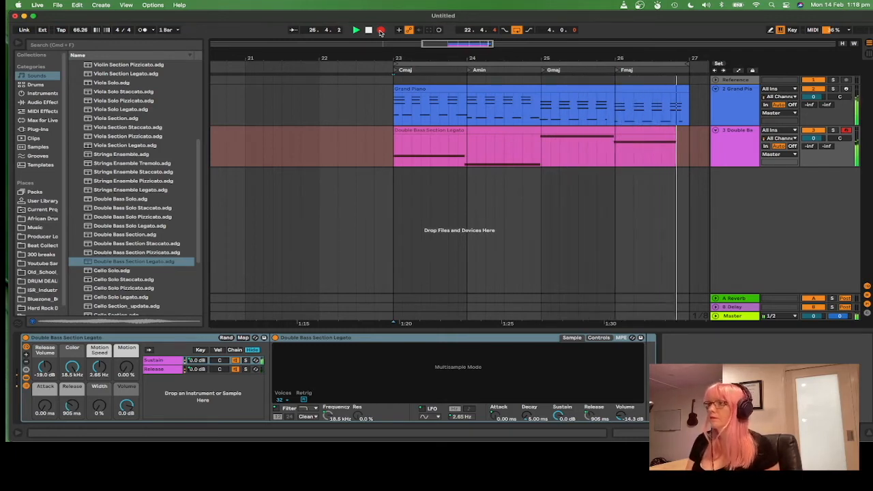
pyautogui.click(380, 30)
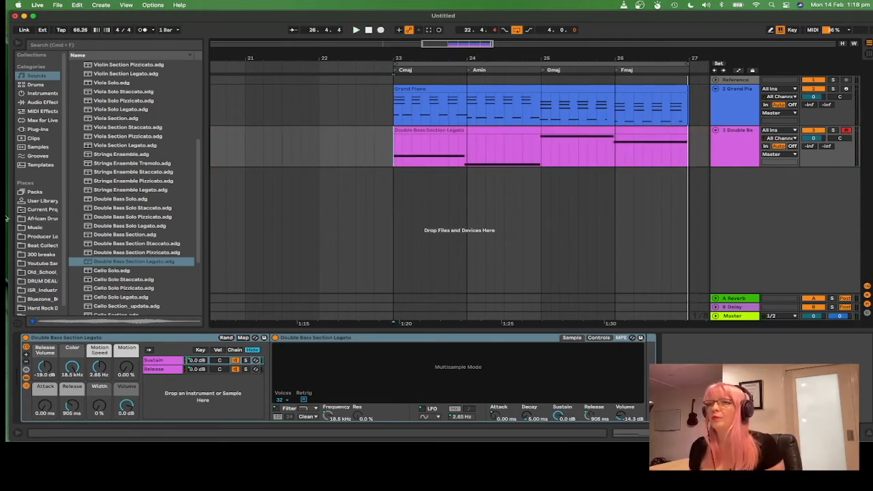
# Step: Audition cello presets and load Cello Section Legato onto a new track
pyautogui.scroll(3, 150, 151)
pyautogui.scroll(-9, 151, 151)
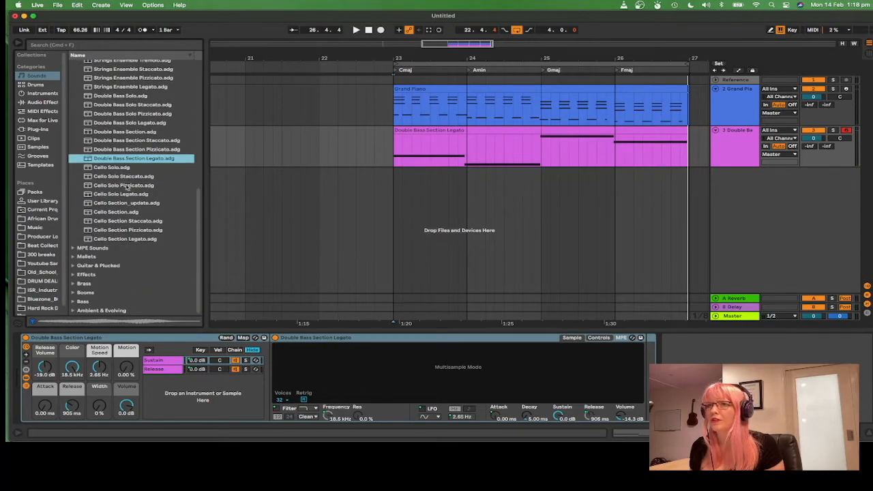
pyautogui.click(124, 195)
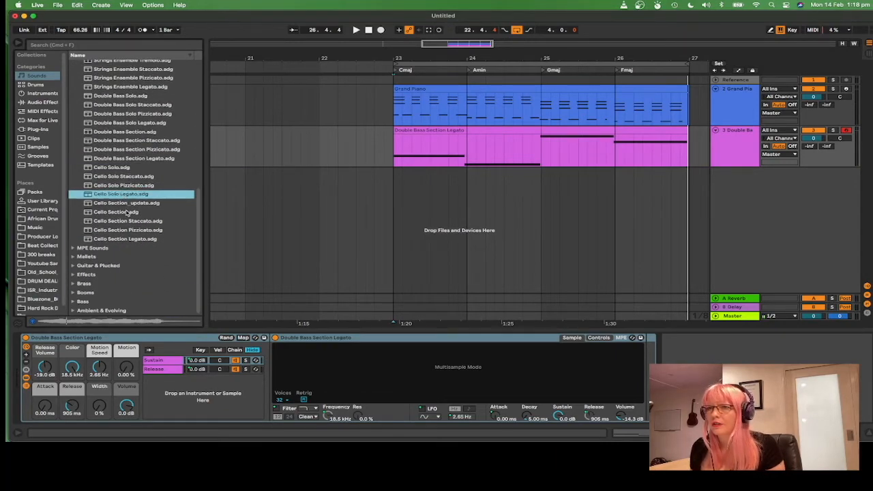
pyautogui.click(120, 222)
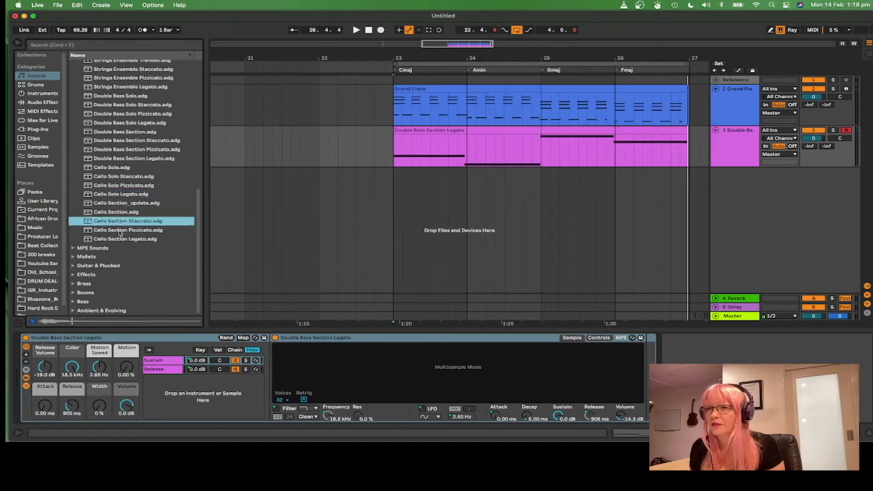
pyautogui.click(120, 240)
pyautogui.moveTo(150, 236); pyautogui.dragTo(709, 296)
# Step: Record a cello part on the cello track from bar 23 through bar 26
pyautogui.click(394, 198)
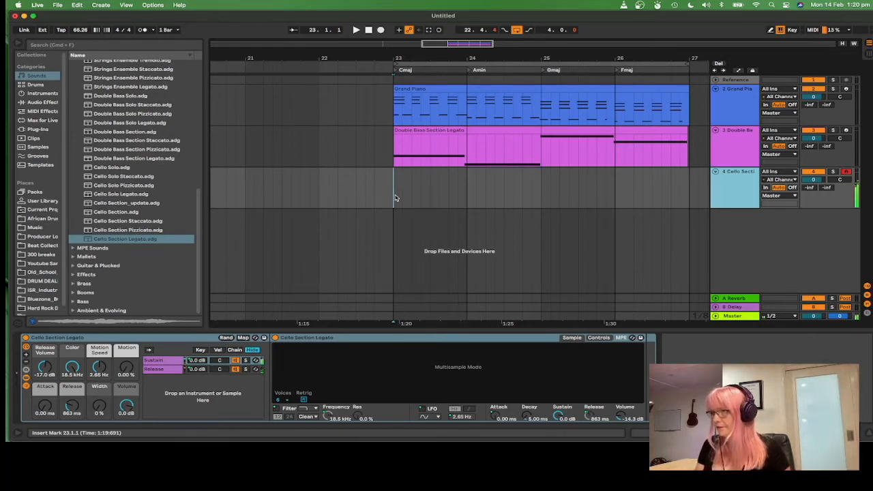
pyautogui.press('space')
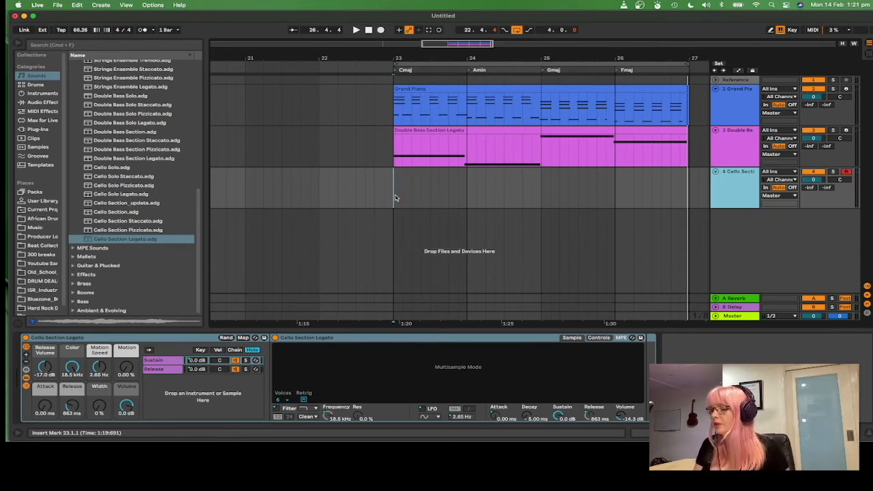
pyautogui.press('space')
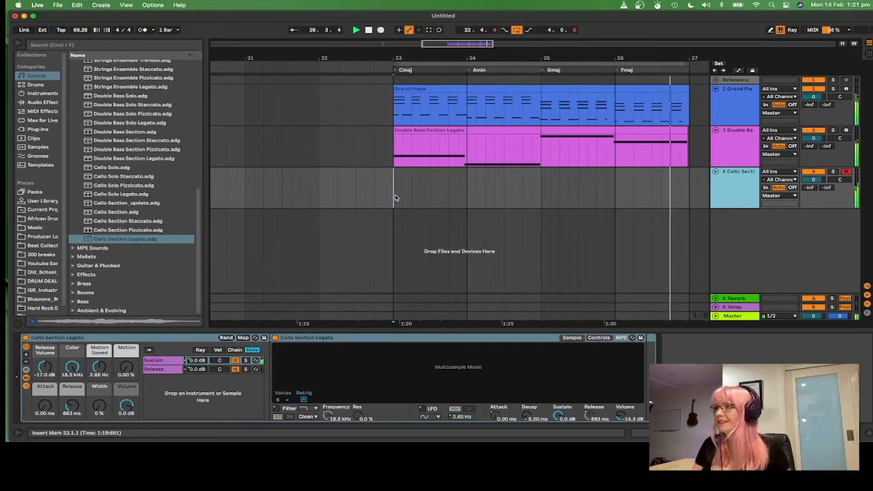
pyautogui.press('space')
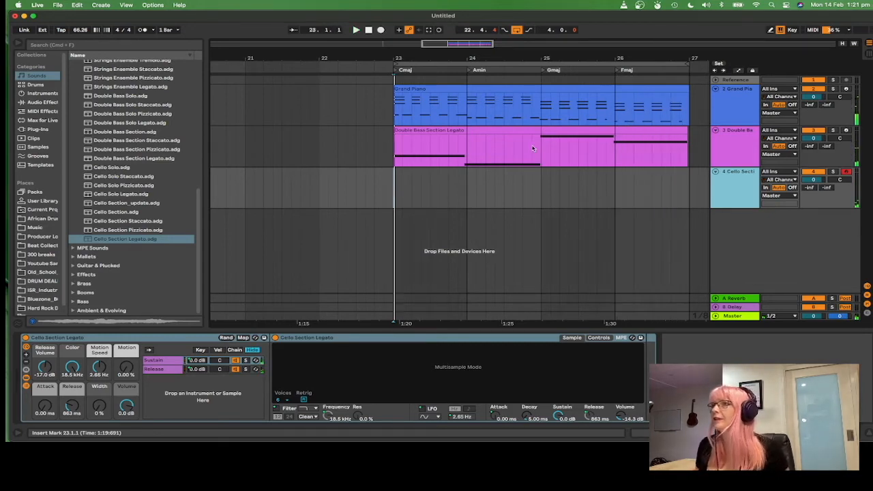
pyautogui.click(381, 30)
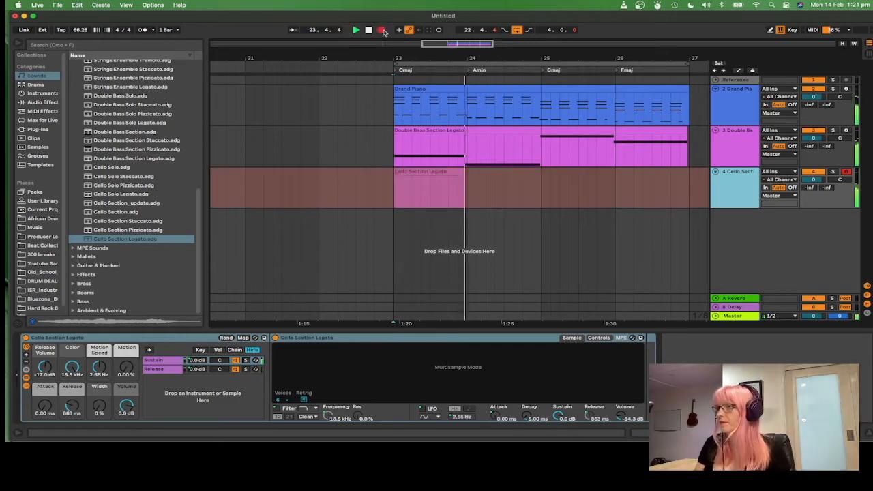
pyautogui.press('space')
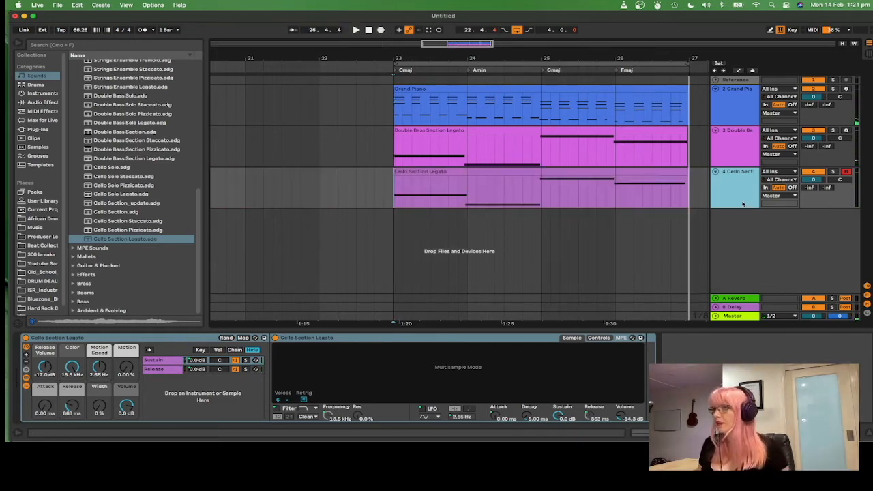
# Step: Load Violin Section onto a new track and expand the track
pyautogui.scroll(4, 162, 143)
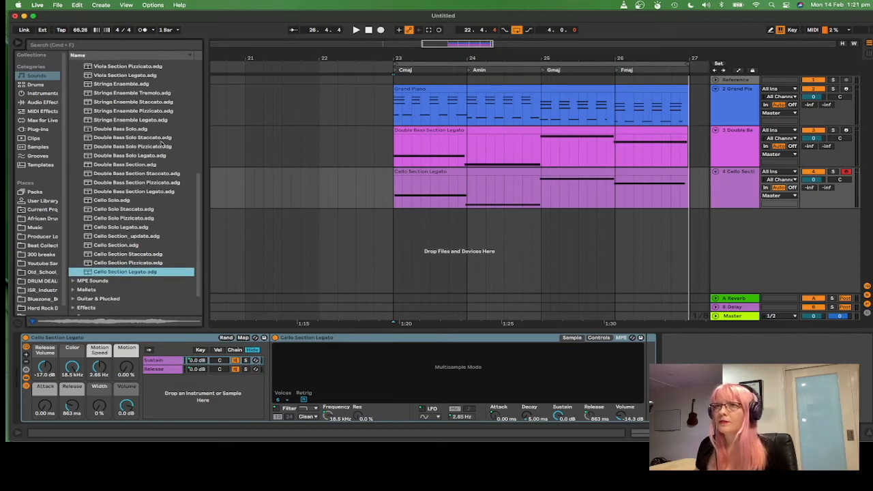
pyautogui.scroll(4, 162, 143)
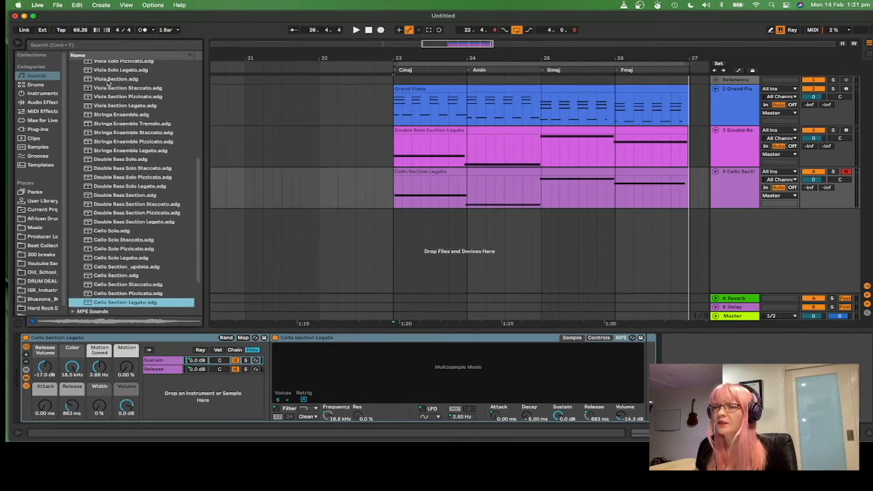
pyautogui.scroll(6, 122, 94)
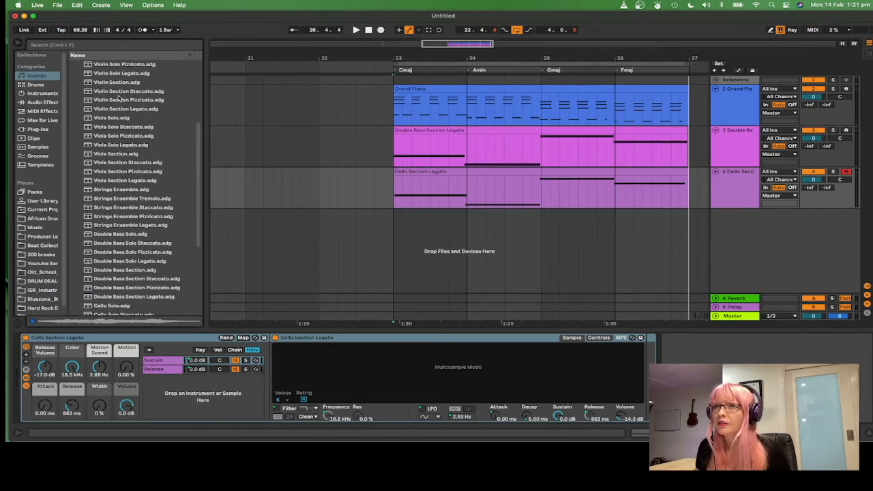
pyautogui.moveTo(119, 82); pyautogui.dragTo(712, 256)
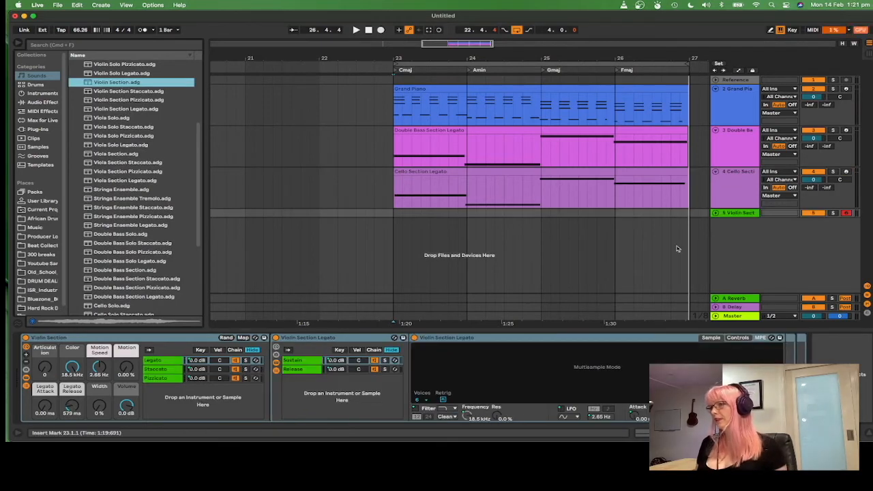
pyautogui.click(715, 212)
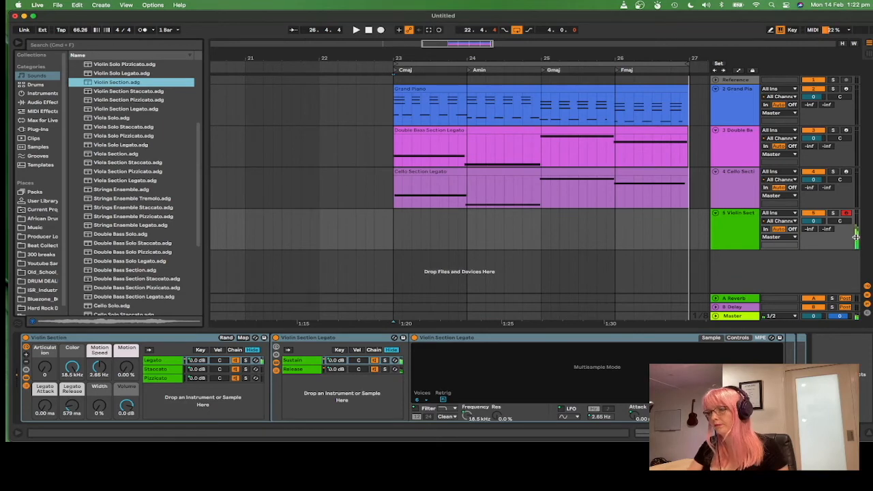
# Step: Record a violin part on the violin track from bar 23 through bar 26
pyautogui.click(380, 30)
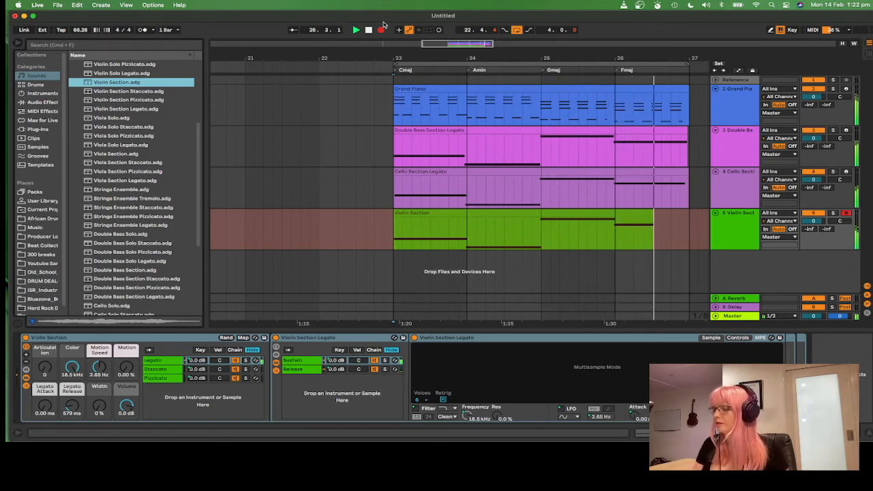
pyautogui.click(382, 29)
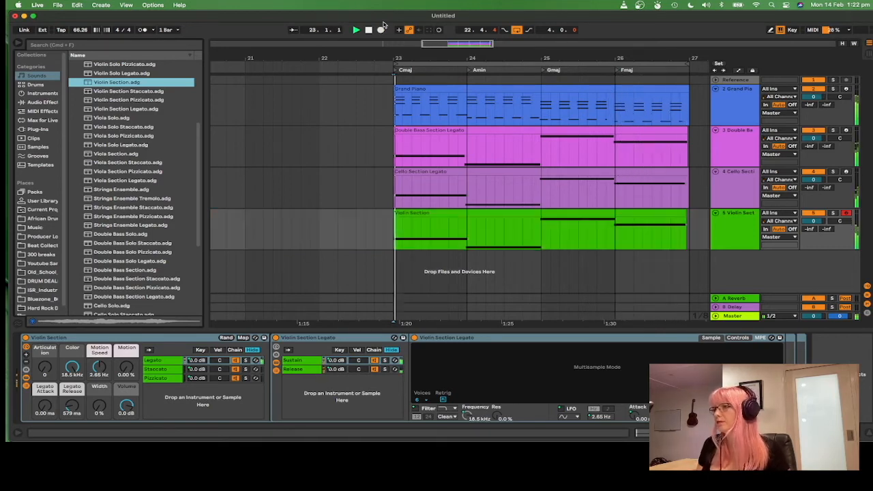
pyautogui.press('space')
# Step: Open the violin clip, scale down the velocities of all its notes, and play it back
pyautogui.doubleClick(602, 213)
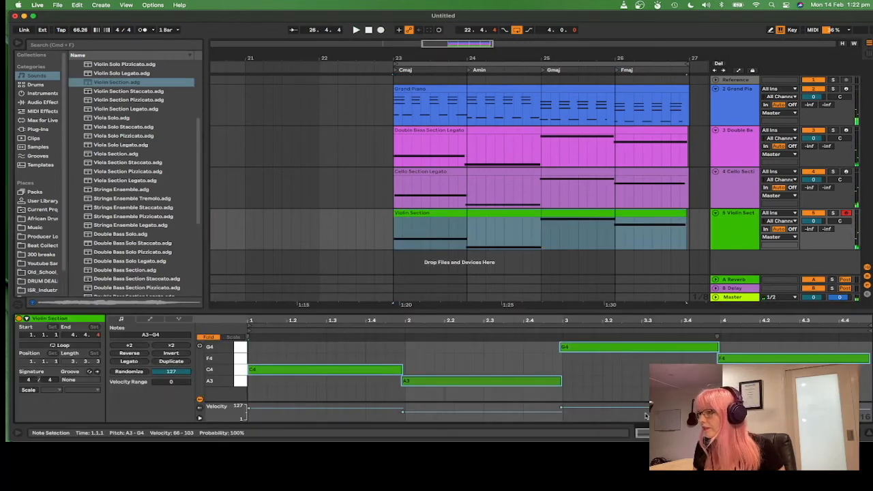
pyautogui.press('super+a')
pyautogui.moveTo(223, 408); pyautogui.dragTo(228, 412)
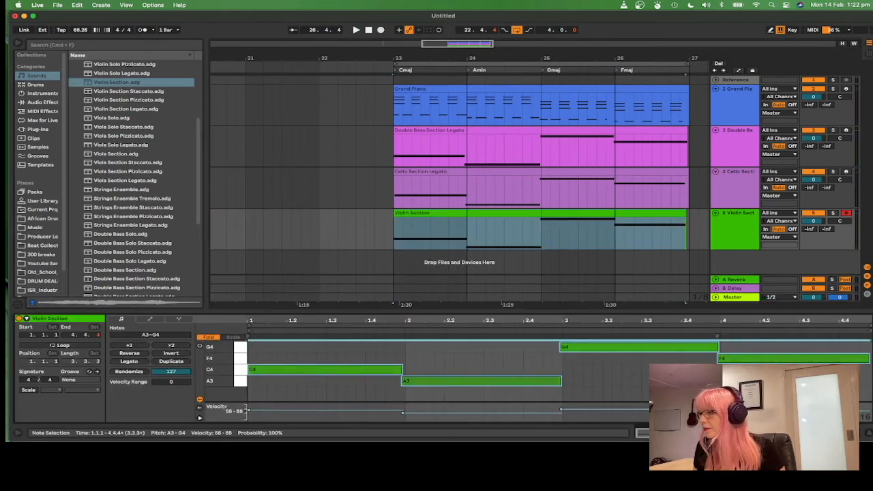
pyautogui.click(612, 412)
pyautogui.click(612, 346)
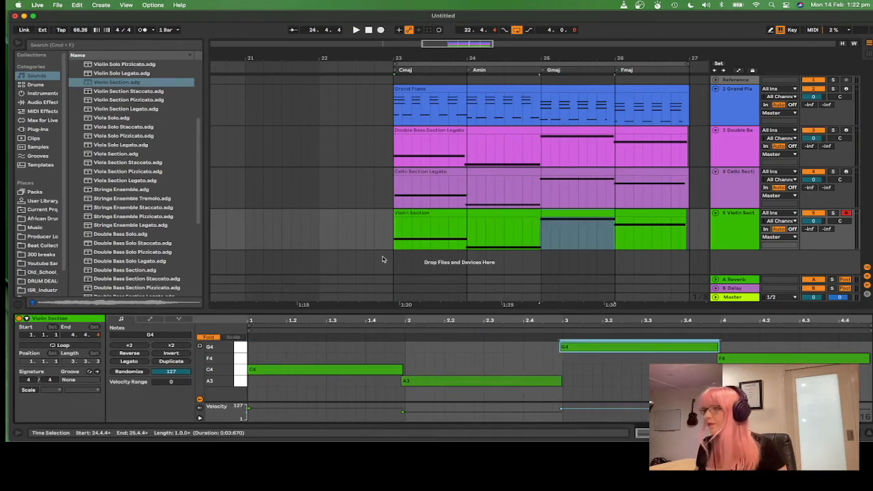
pyautogui.press('space')
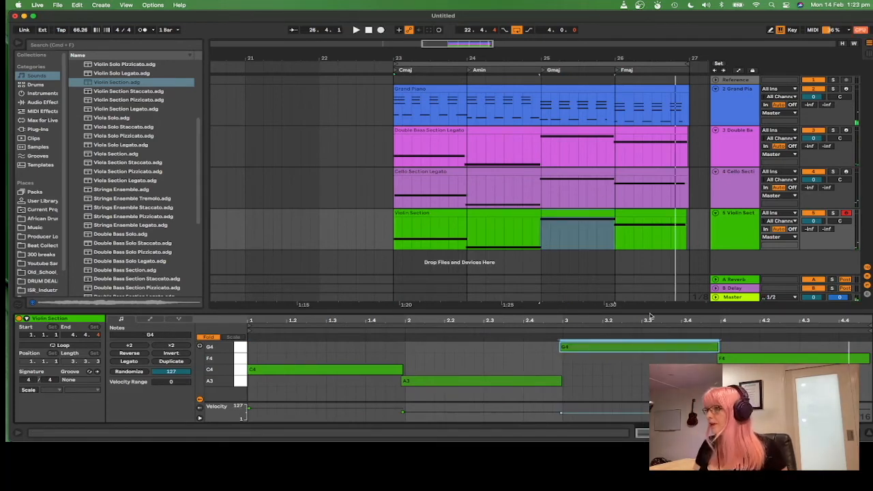
# Step: Move the existing violin clip earlier, to about bar 15, clearing bars 23 to 26 on the violin track
pyautogui.click(813, 213)
pyautogui.click(818, 216)
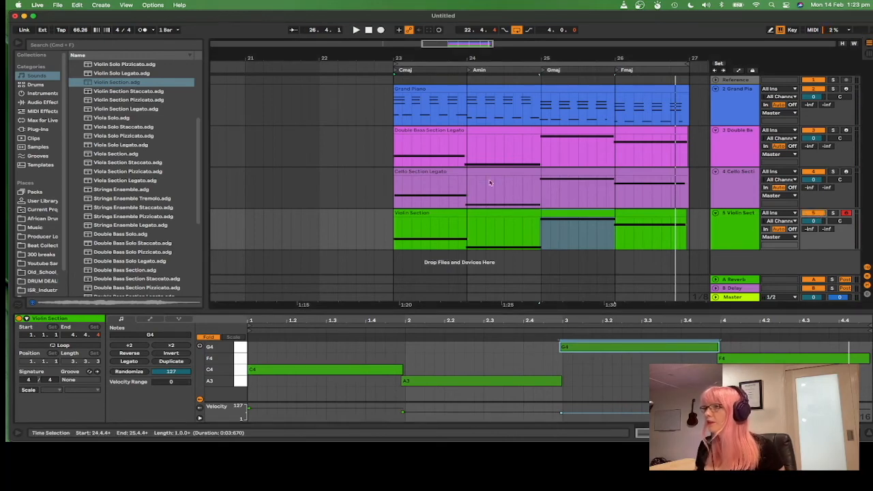
pyautogui.moveTo(519, 61); pyautogui.dragTo(520, 59)
pyautogui.moveTo(543, 212); pyautogui.dragTo(307, 227)
# Step: Set playback to start at bar 23 and record a new violin take from bar 23 through bar 26
pyautogui.click(621, 234)
pyautogui.click(465, 238)
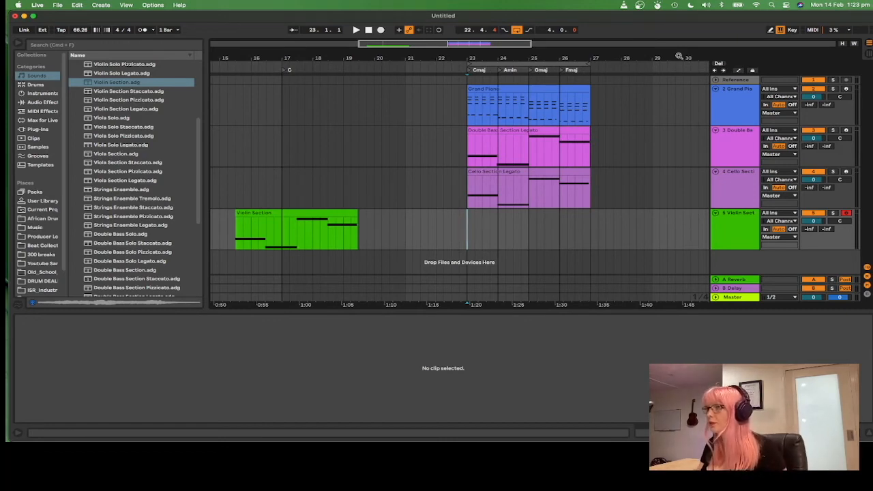
pyautogui.press('space')
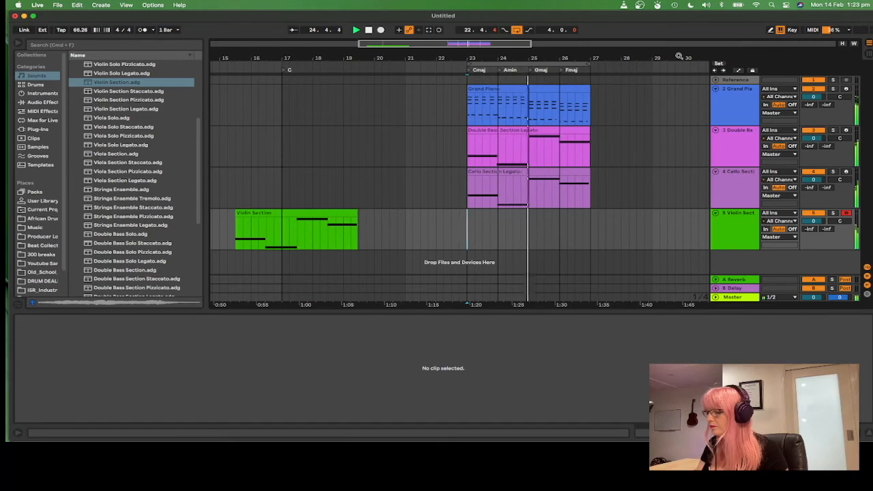
pyautogui.press('space')
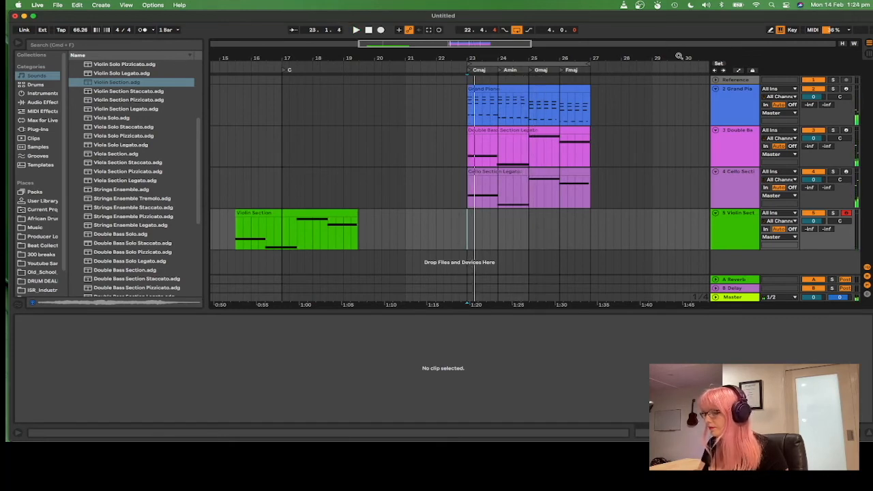
pyautogui.press('space')
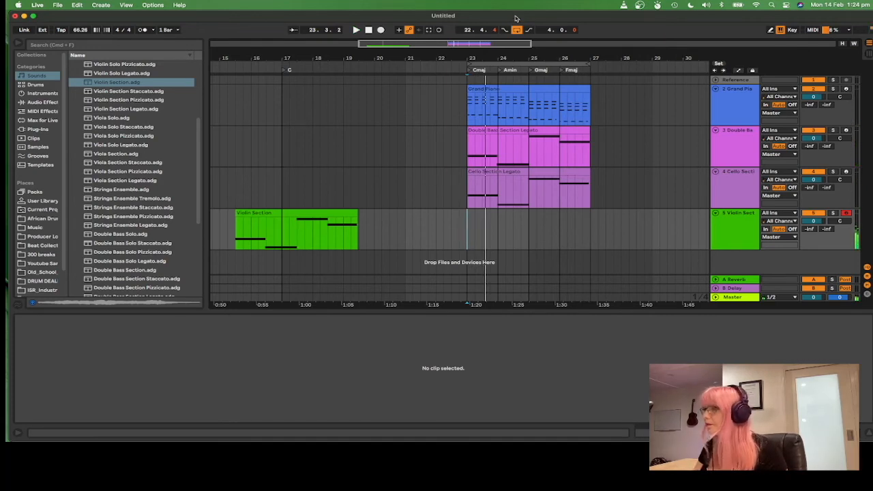
pyautogui.click(380, 30)
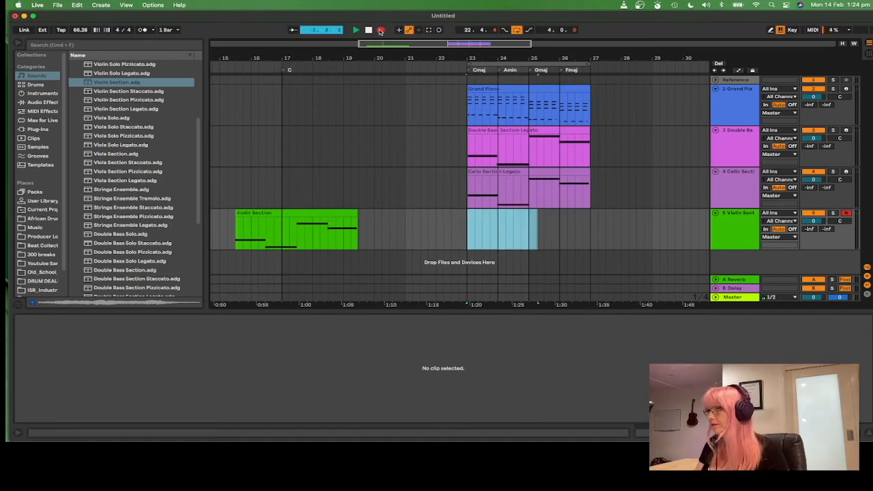
pyautogui.click(381, 30)
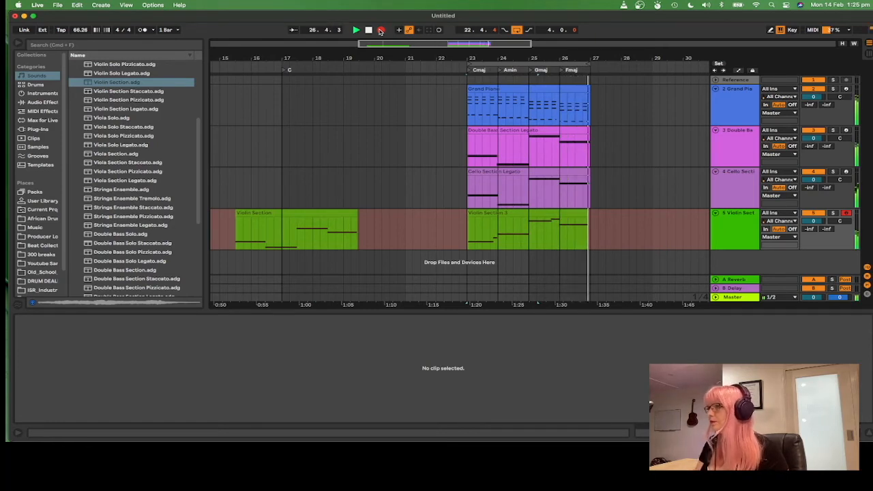
pyautogui.click(380, 30)
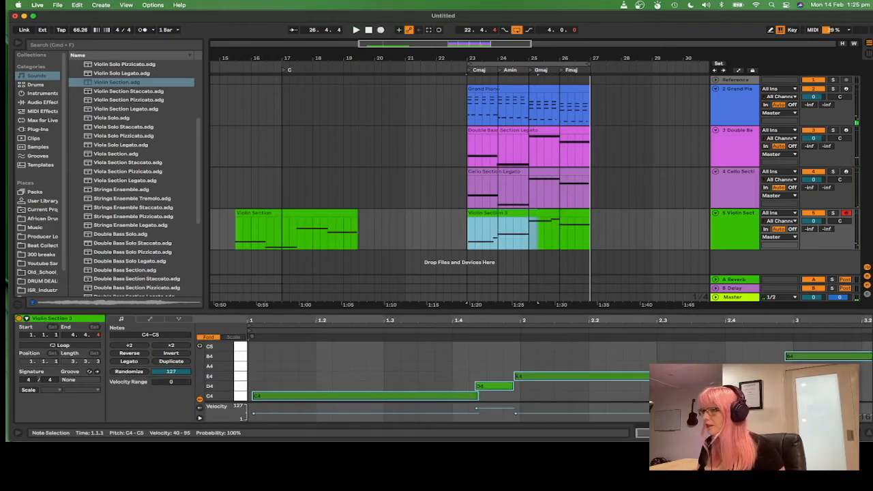
# Step: Inspect the notes of the new violin take and play it back from bar 23
pyautogui.click(570, 361)
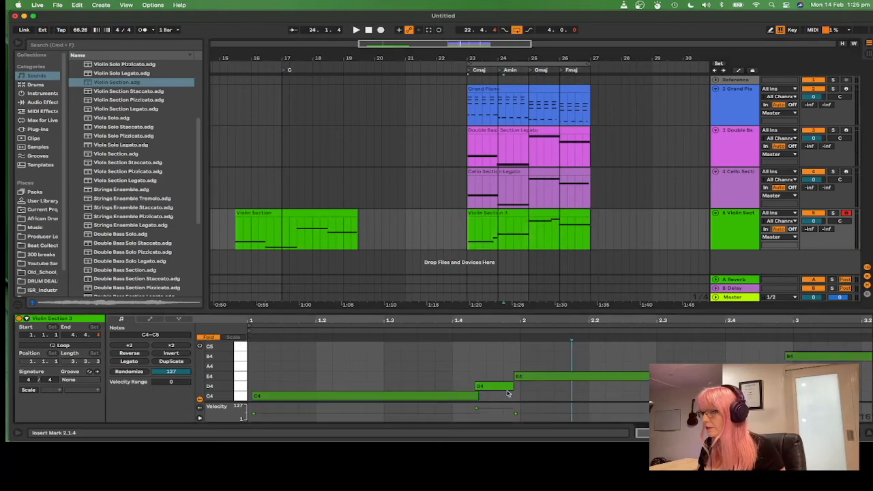
pyautogui.click(490, 410)
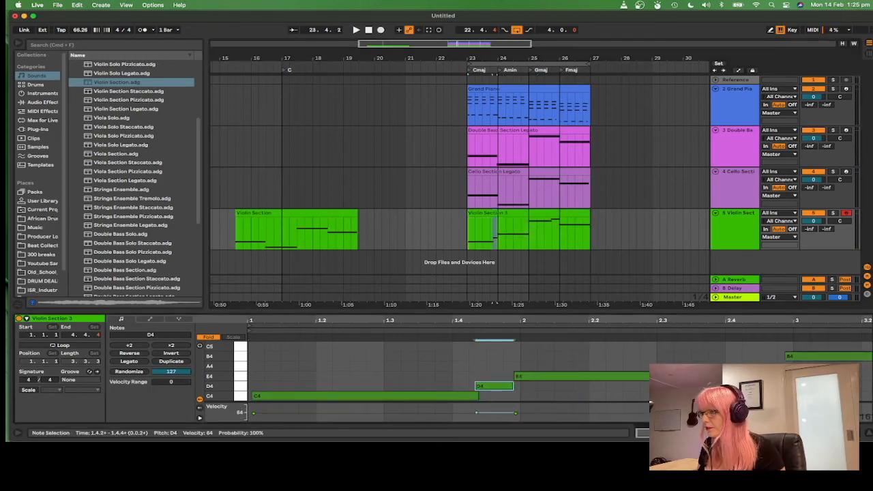
pyautogui.press('space')
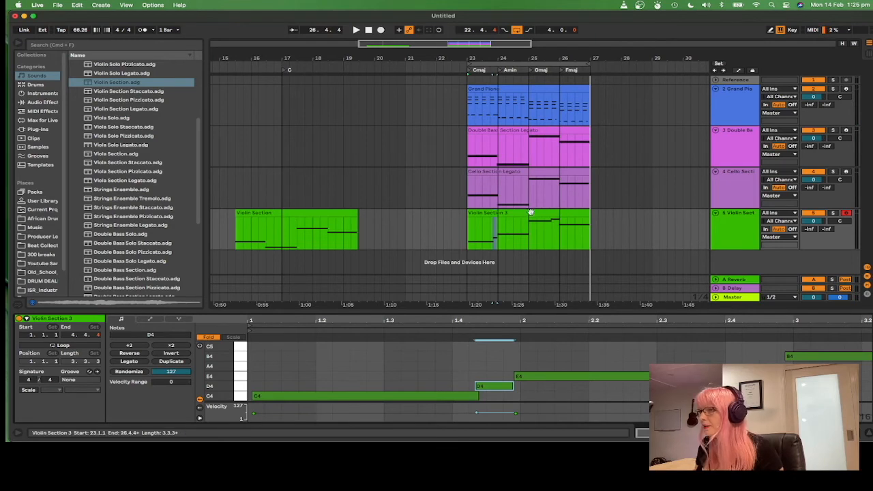
pyautogui.click(474, 214)
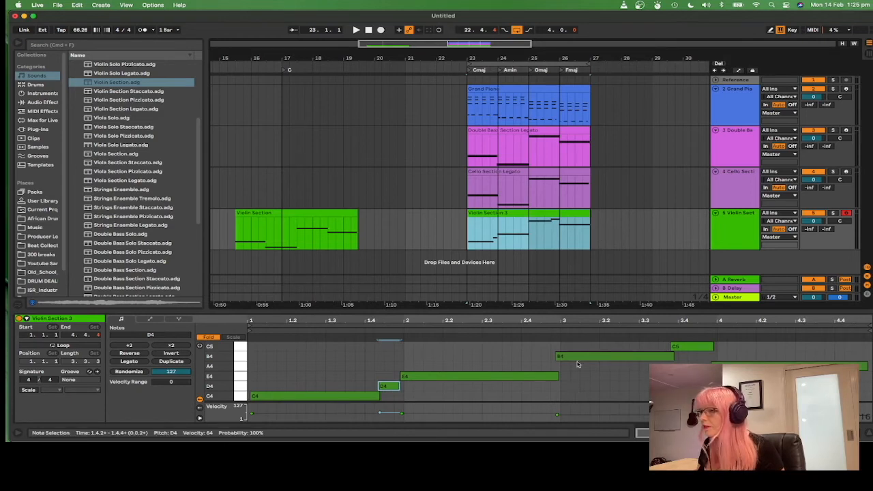
pyautogui.click(517, 228)
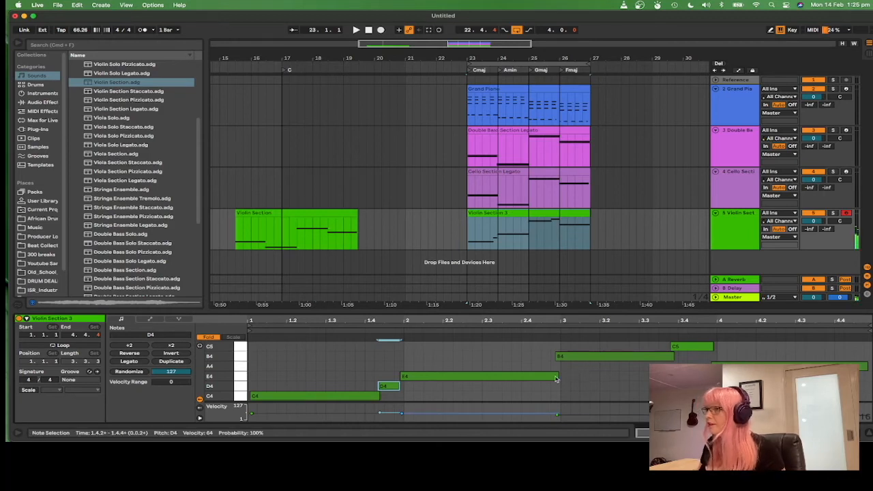
pyautogui.click(728, 188)
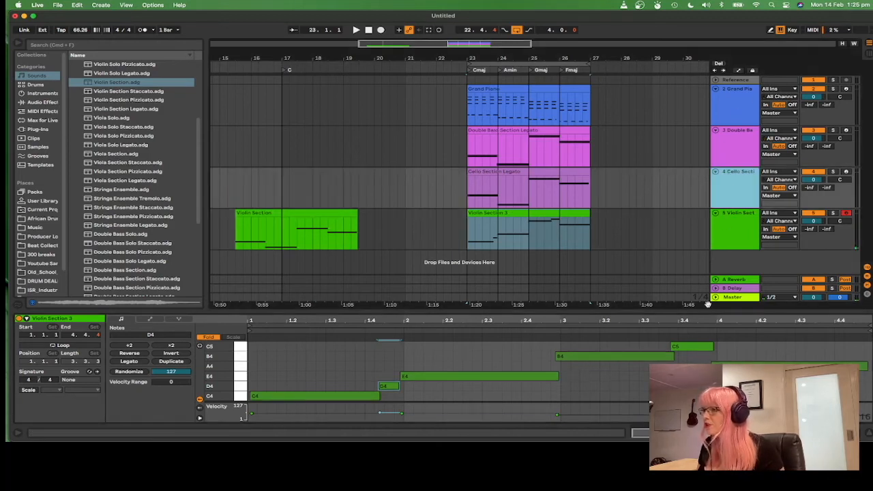
pyautogui.click(550, 214)
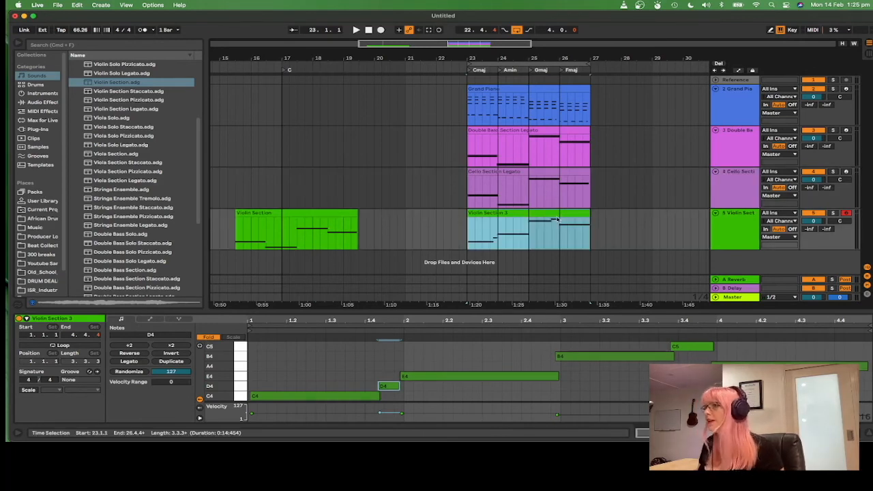
pyautogui.click(469, 224)
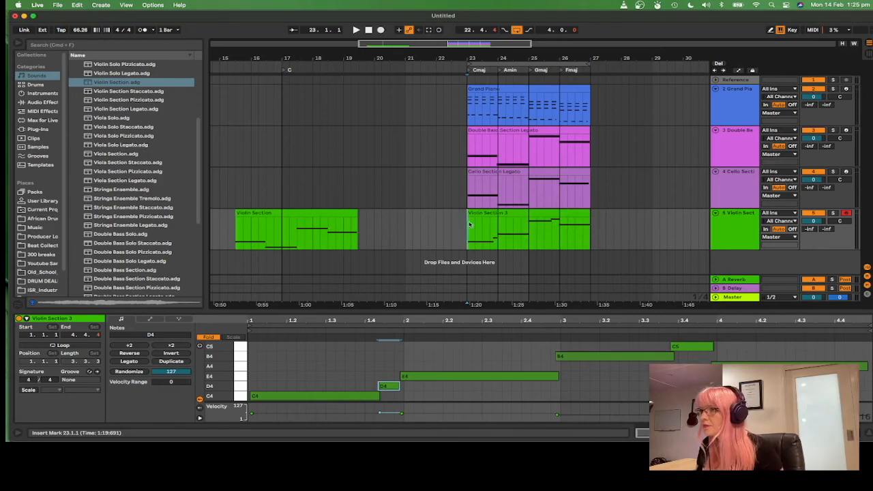
pyautogui.click(481, 215)
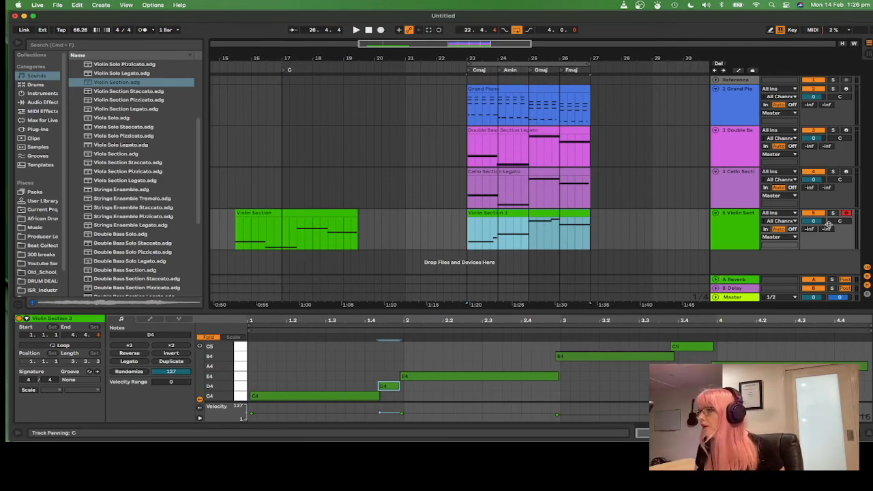
# Step: Duplicate the violin track and delete both copied clips from the new track
pyautogui.click(754, 231)
pyautogui.press('super+d')
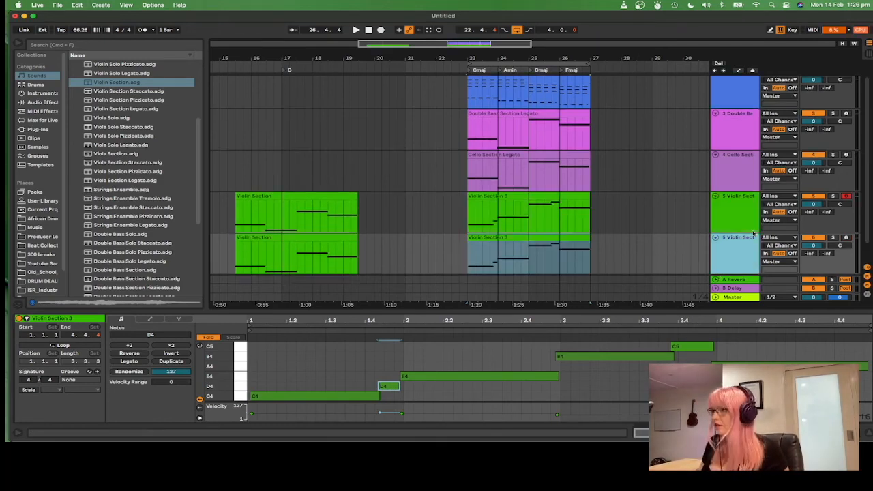
pyautogui.press('Delete')
pyautogui.click(322, 235)
pyautogui.press('Delete')
pyautogui.click(461, 246)
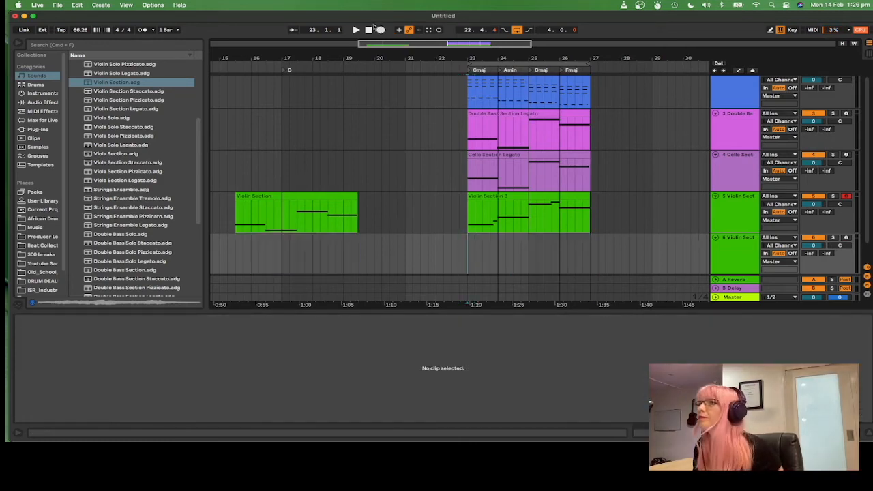
# Step: Paste the new violin take onto the duplicated track at bar 23 and play it back
pyautogui.scroll(-1, 733, 242)
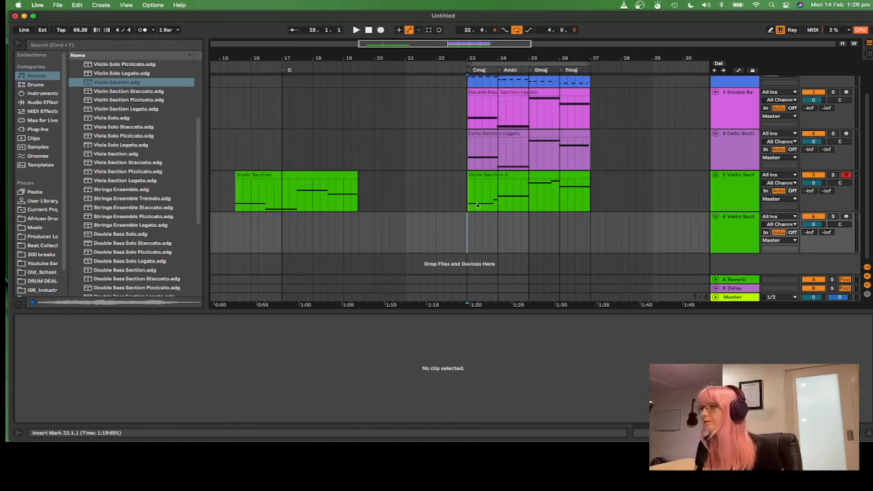
pyautogui.click(542, 175)
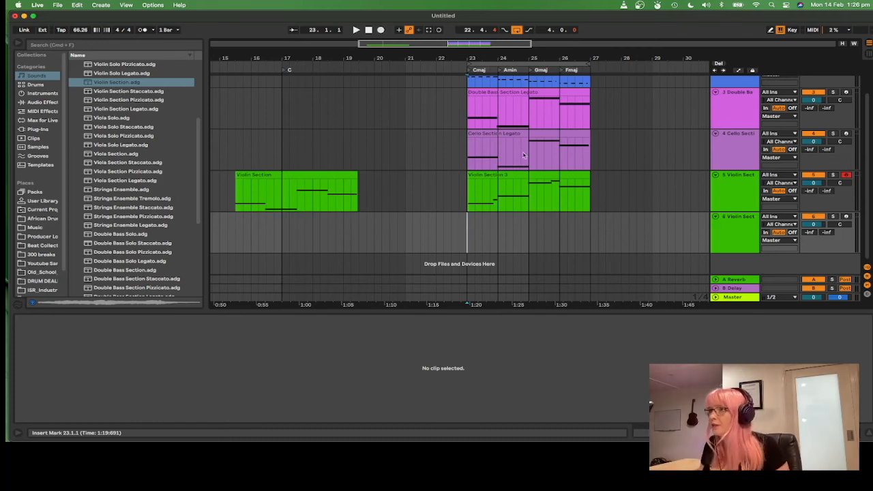
pyautogui.click(521, 176)
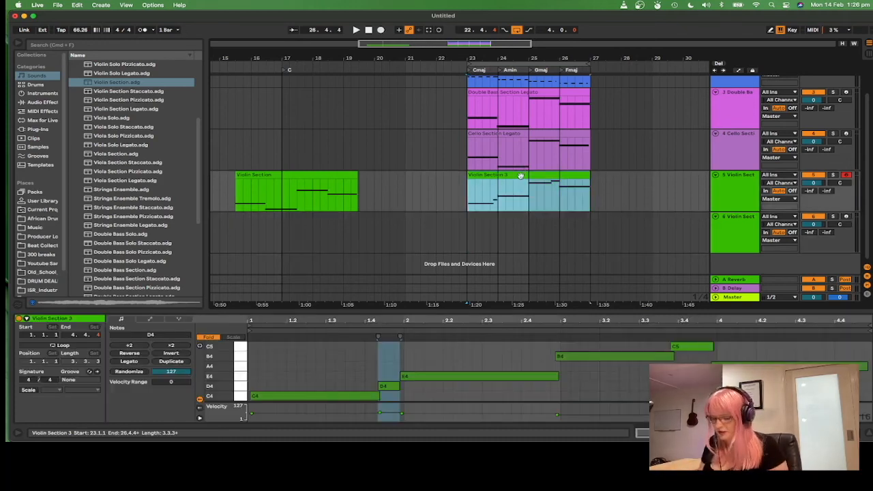
pyautogui.click(481, 222)
pyautogui.press('super+v')
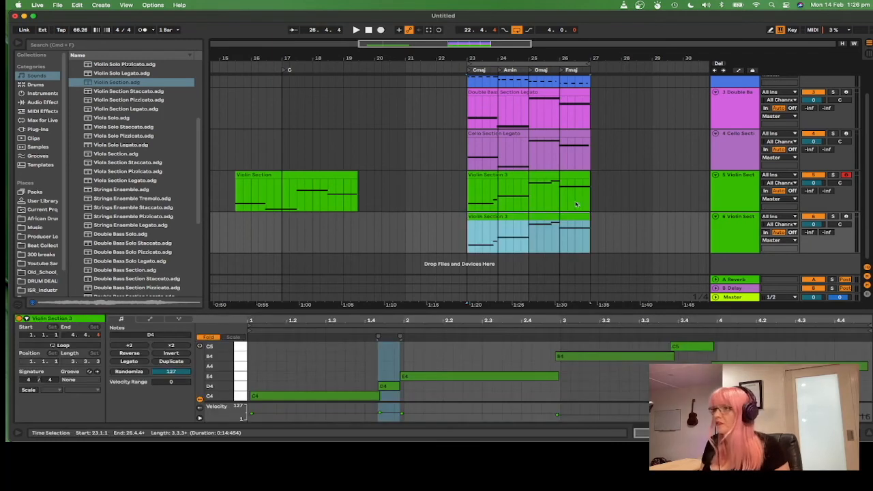
pyautogui.click(468, 224)
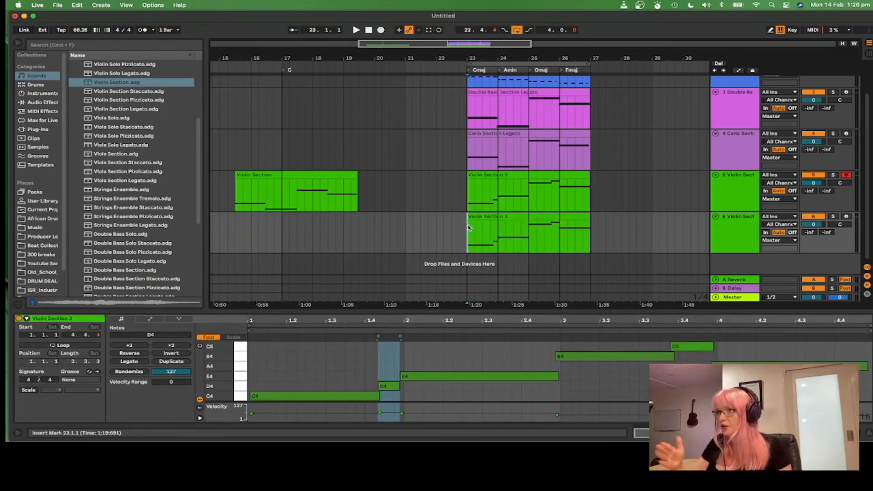
pyautogui.press('space')
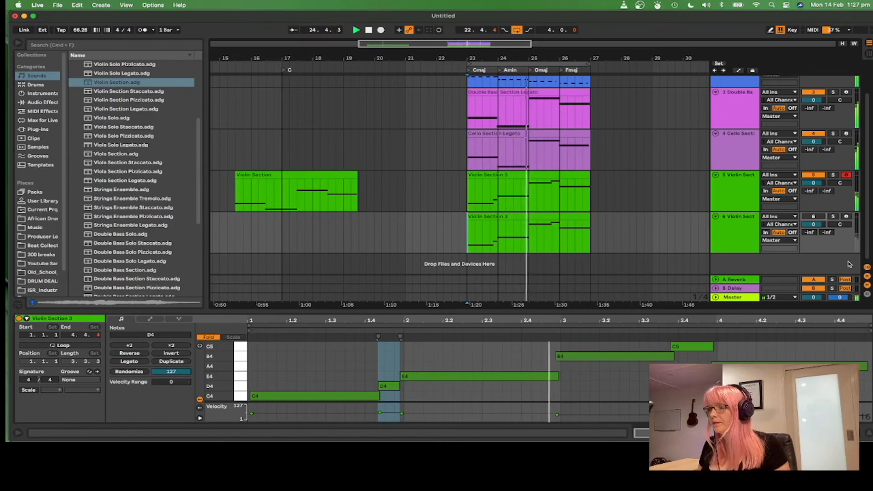
# Step: Remove the pasted clip and record a second violin part on the duplicated track from bar 23 through bar 26
pyautogui.click(505, 217)
pyautogui.click(506, 220)
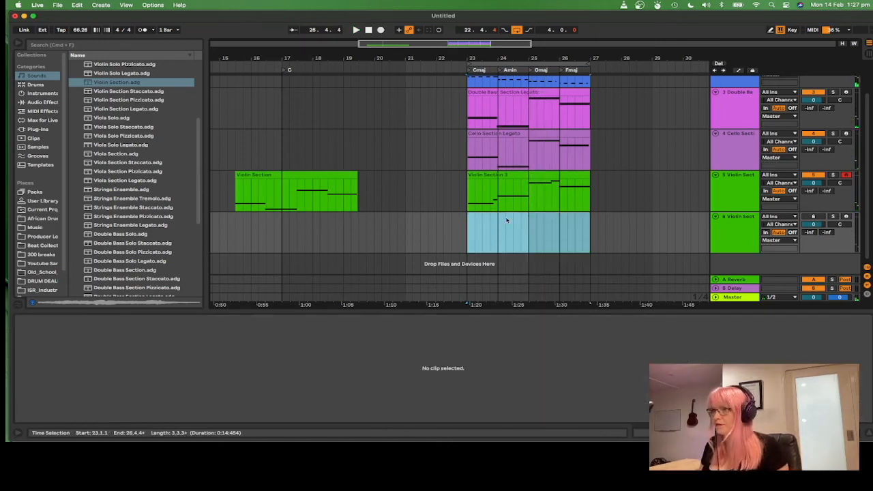
pyautogui.click(469, 248)
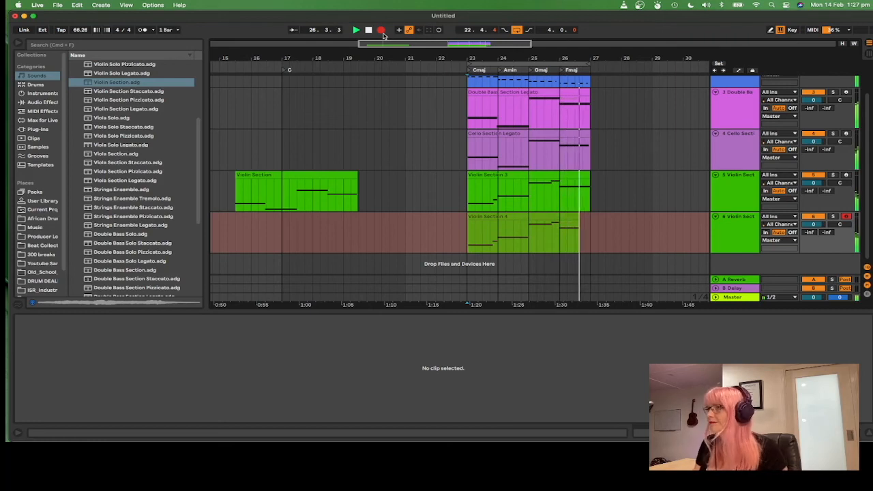
pyautogui.press('space')
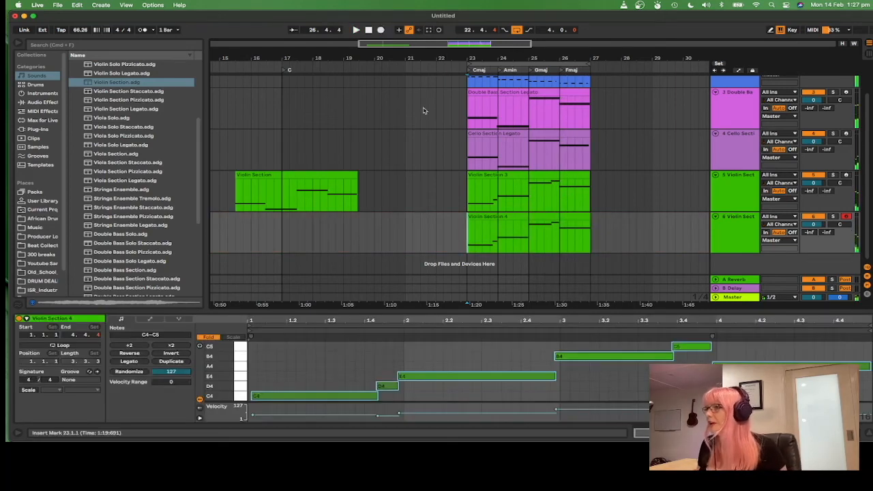
# Step: Lower the velocity of the B4 note in the second violin take and play back from bar 23
pyautogui.click(580, 409)
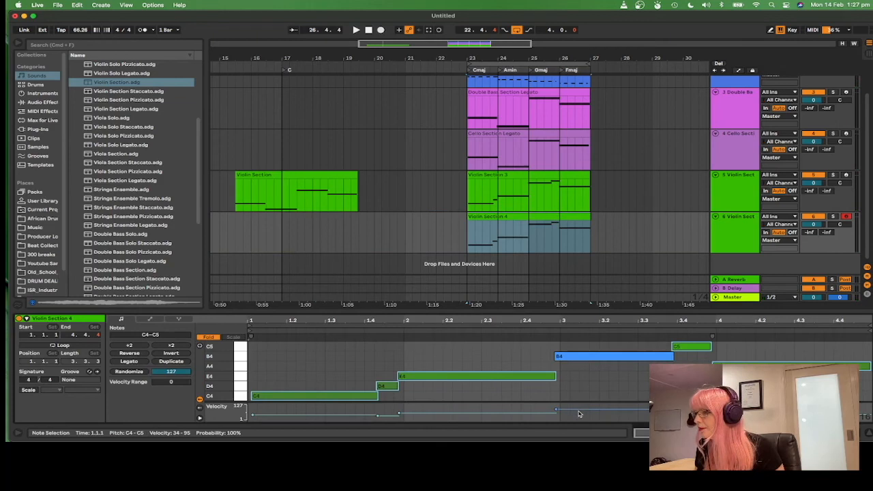
pyautogui.click(581, 409)
pyautogui.moveTo(581, 410); pyautogui.dragTo(581, 415)
pyautogui.click(684, 412)
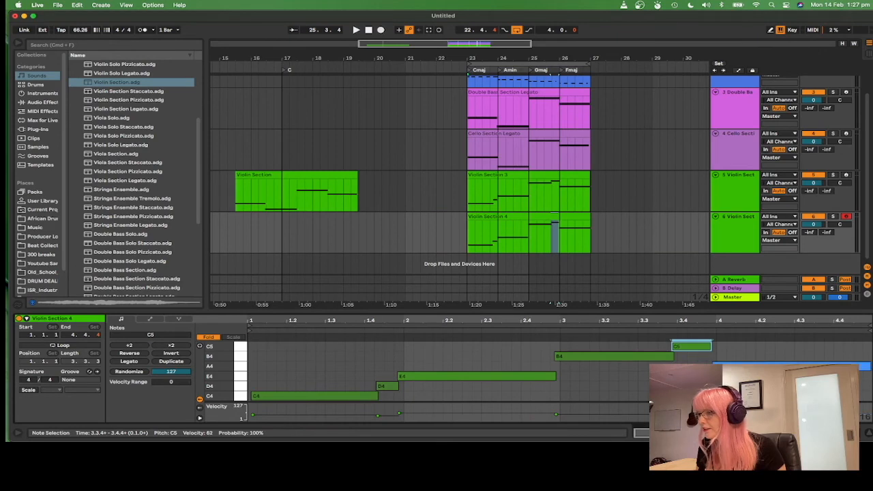
pyautogui.click(467, 237)
pyautogui.press('space')
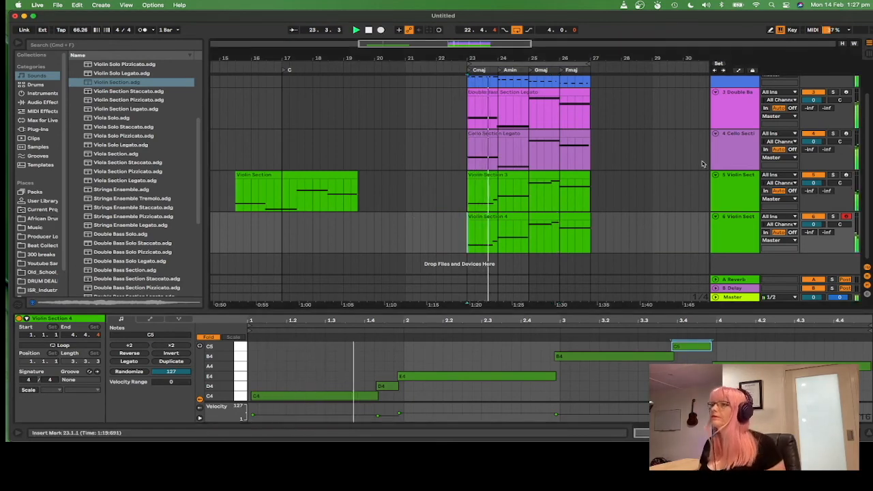
pyautogui.scroll(3, 684, 216)
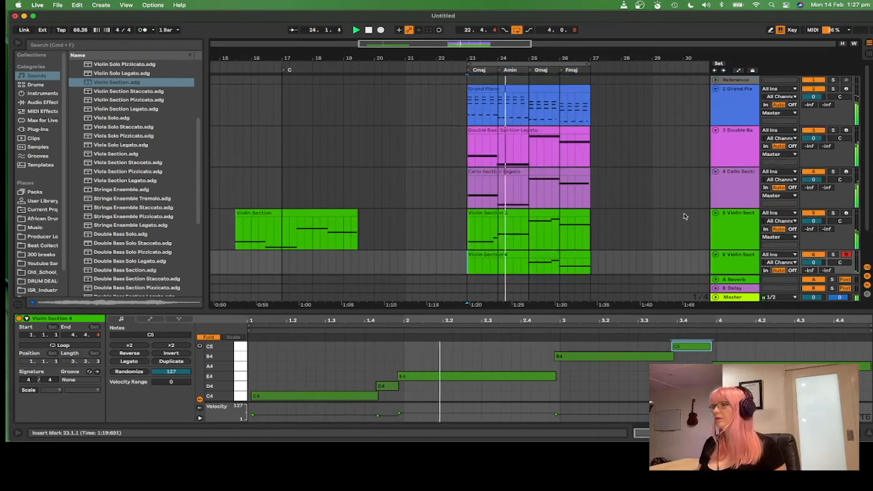
pyautogui.scroll(-1, 685, 216)
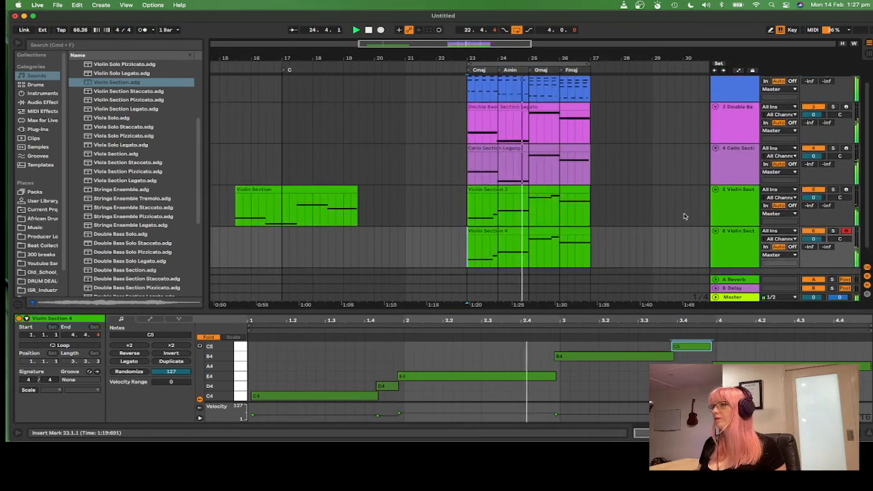
pyautogui.scroll(1, 685, 216)
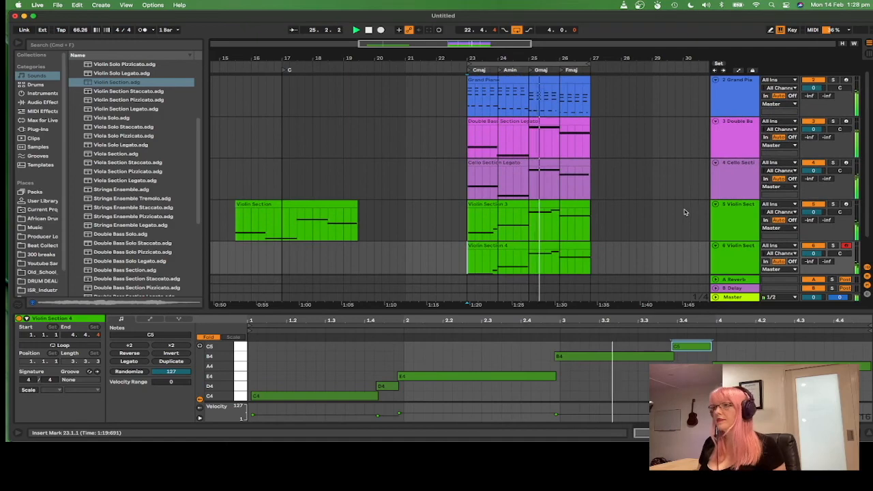
pyautogui.scroll(-2, 623, 227)
pyautogui.scroll(2, 626, 227)
pyautogui.scroll(-1, 627, 225)
pyautogui.scroll(1, 638, 208)
pyautogui.scroll(-3, 666, 209)
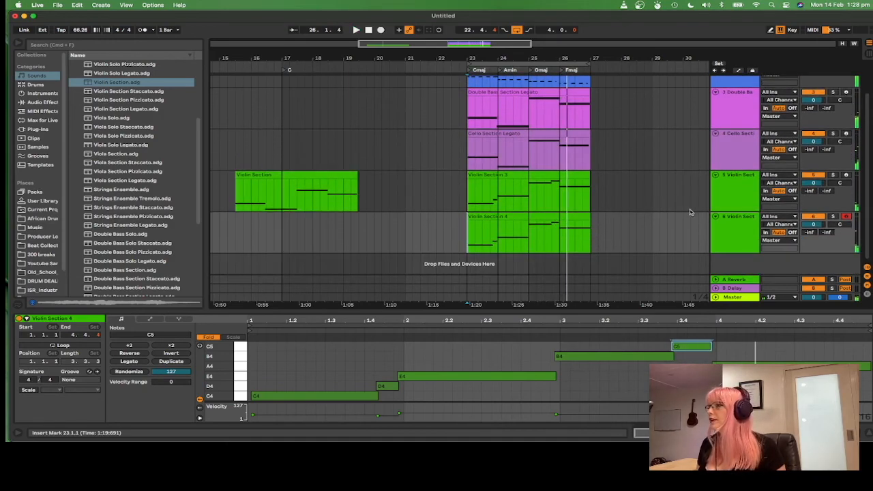
# Step: Group the double bass, cello and both violin tracks into one group track
pyautogui.click(740, 236)
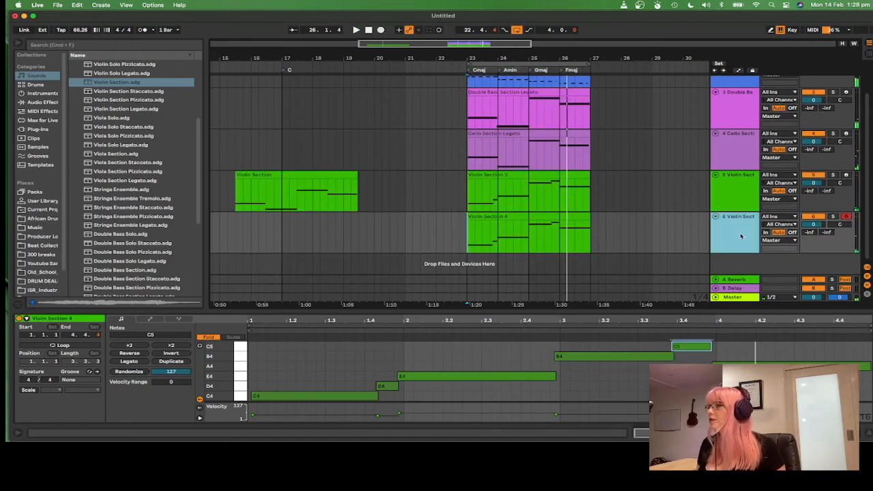
pyautogui.keyDown('shift'); pyautogui.click(746, 118); pyautogui.keyUp('shift')
pyautogui.rightClick(742, 117)
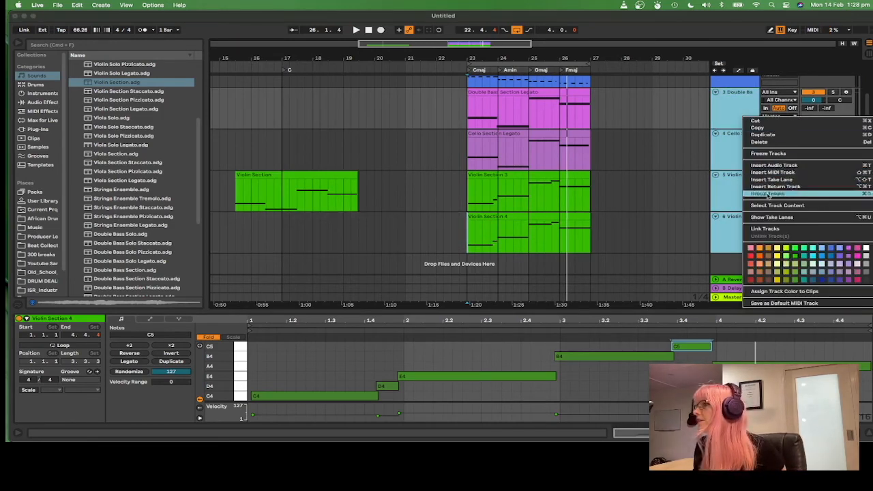
pyautogui.click(784, 193)
pyautogui.click(728, 98)
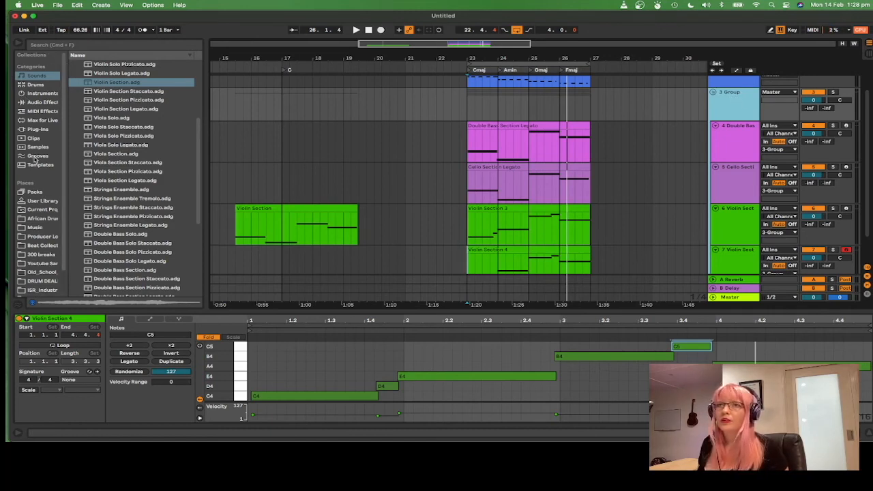
# Step: Add a Reverb audio effect from Reverb & Resonance to the string group track
pyautogui.click(44, 102)
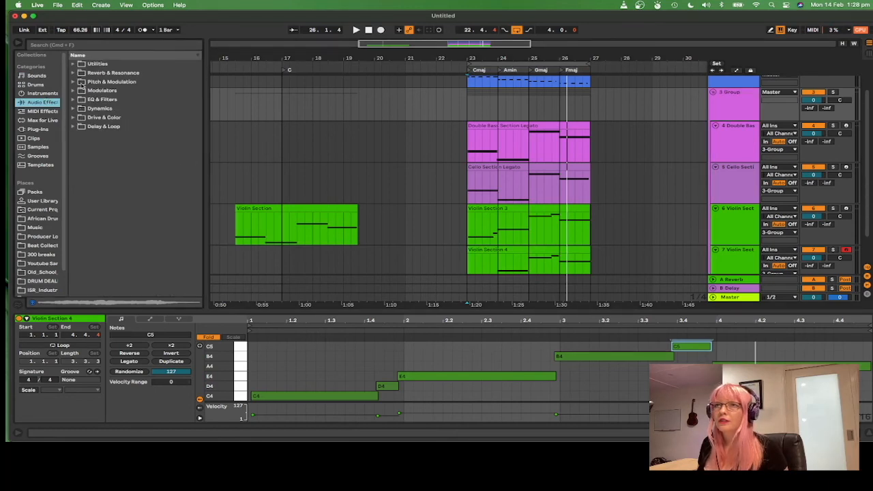
pyautogui.click(74, 73)
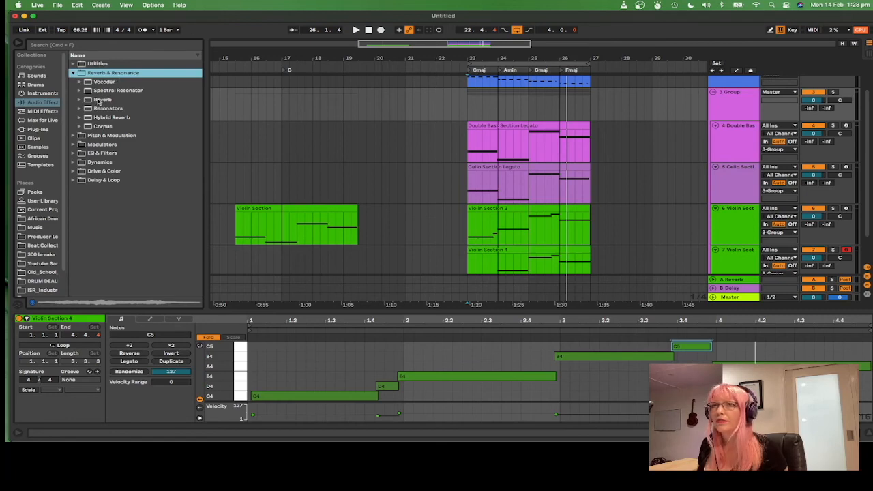
pyautogui.click(101, 99)
pyautogui.click(537, 99)
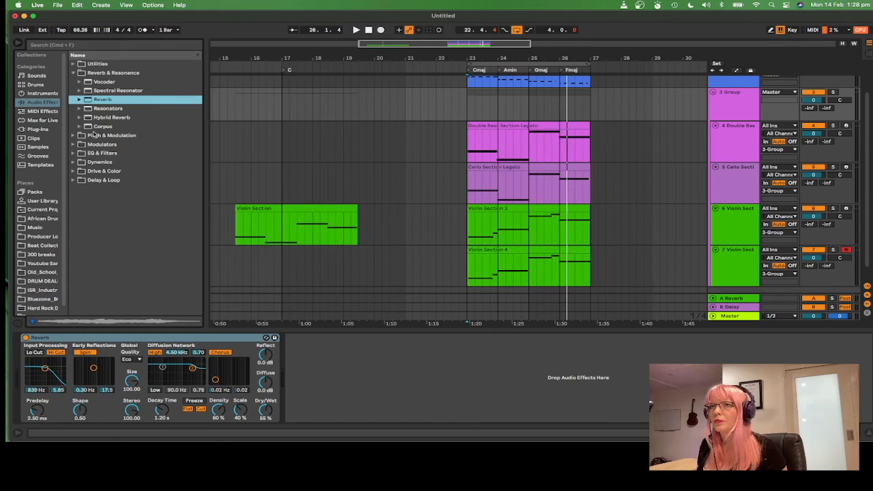
# Step: Add a Compressor from Dynamics to the string group and move it in front of the Reverb
pyautogui.click(74, 73)
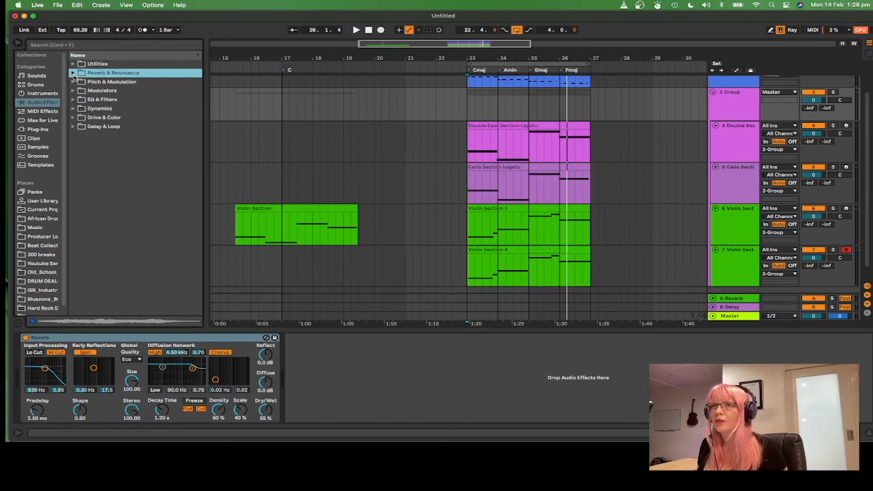
pyautogui.click(73, 109)
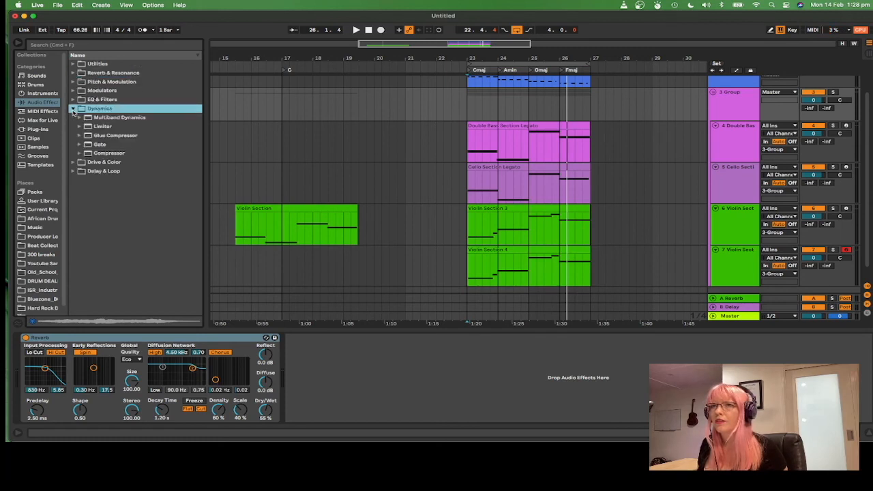
pyautogui.click(79, 154)
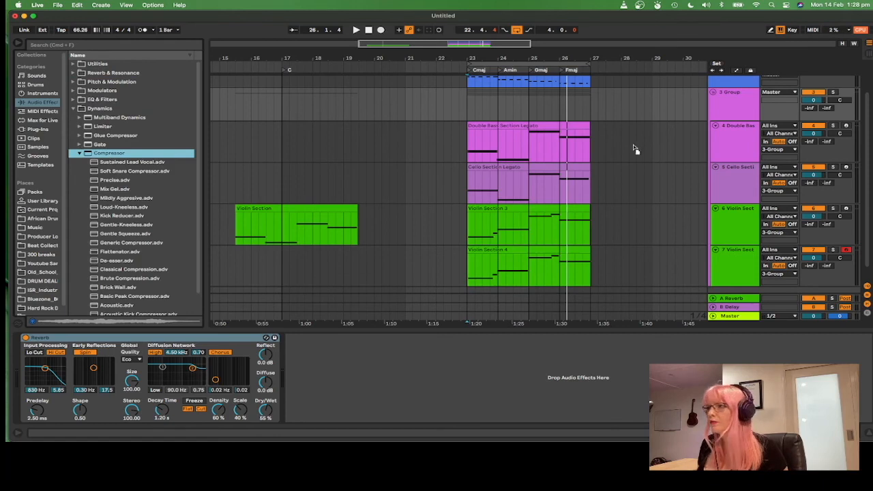
pyautogui.scroll(1, 696, 89)
pyautogui.moveTo(696, 116); pyautogui.dragTo(691, 122)
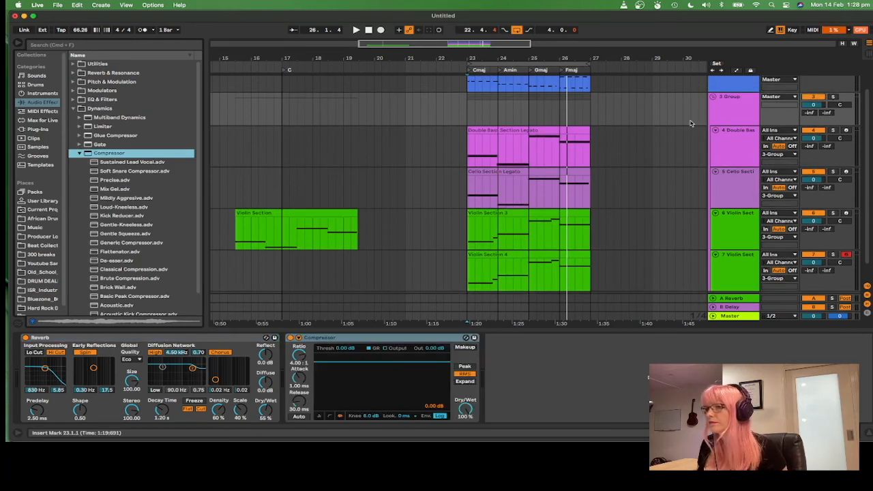
pyautogui.moveTo(392, 338); pyautogui.dragTo(97, 344)
# Step: Play the arrangement and lower the Compressor threshold to -21.7 dB while listening
pyautogui.press('space')
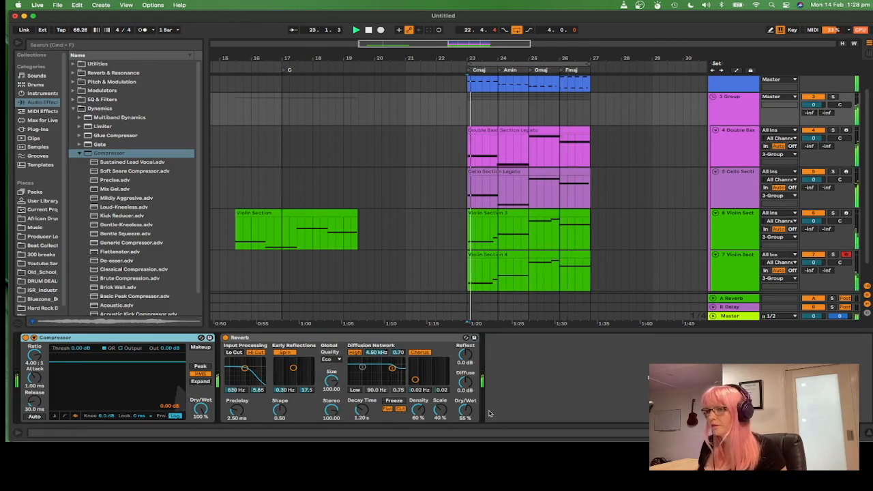
pyautogui.moveTo(125, 362); pyautogui.dragTo(124, 392)
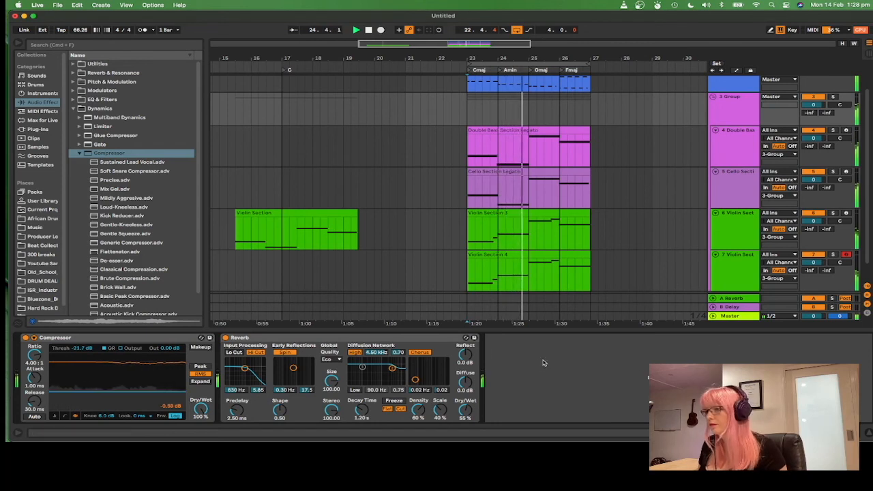
pyautogui.scroll(1, 678, 205)
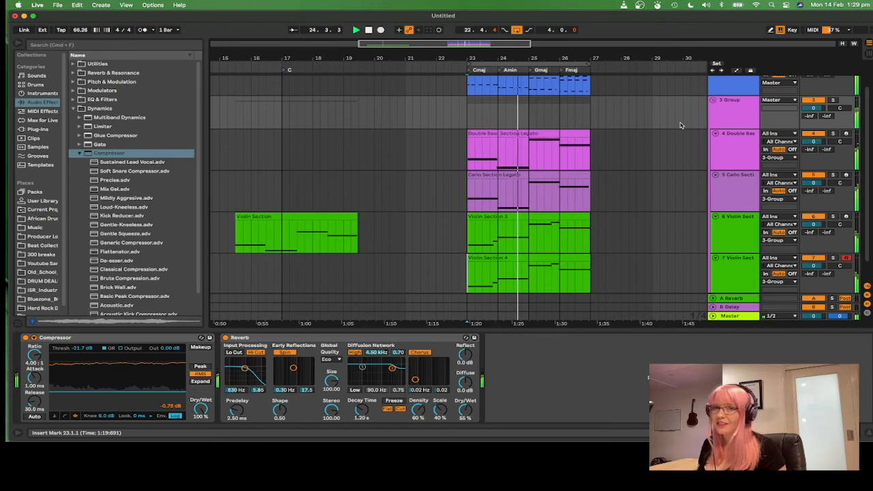
pyautogui.scroll(2, 614, 103)
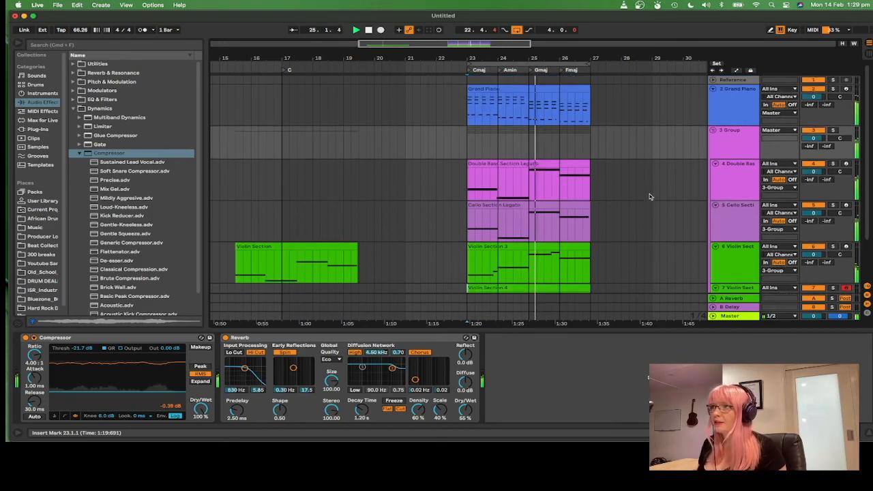